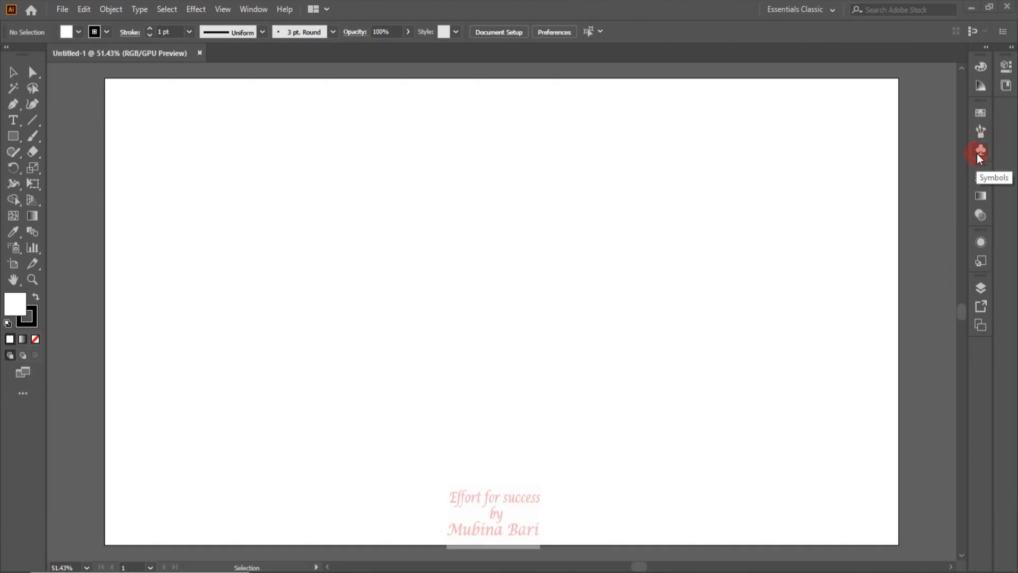
# - Open the Symbols panel and check where Symbols is listed among the available windows
pyautogui.click(978, 152)
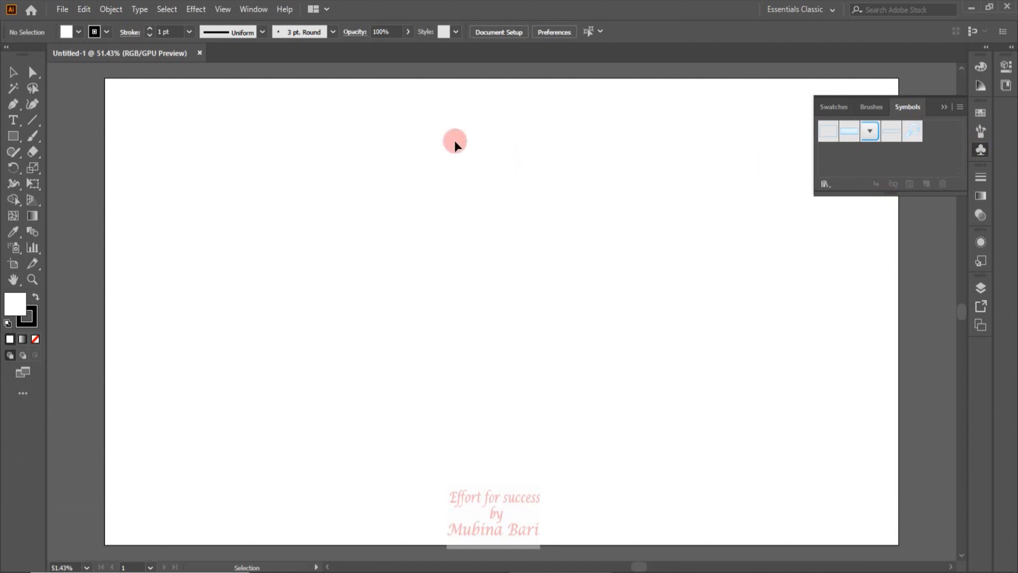
pyautogui.click(263, 9)
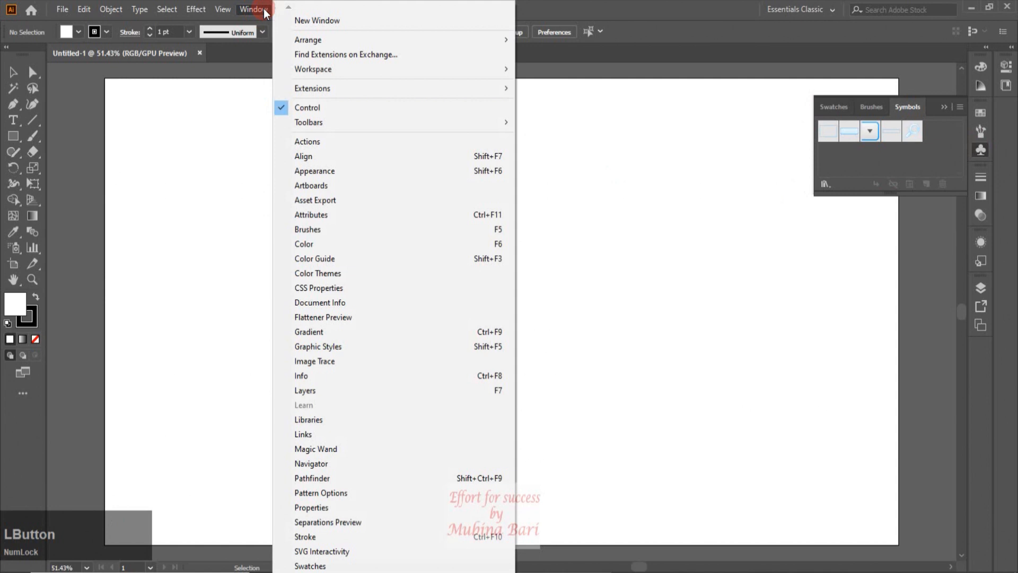
pyautogui.scroll(-3, 327, 498)
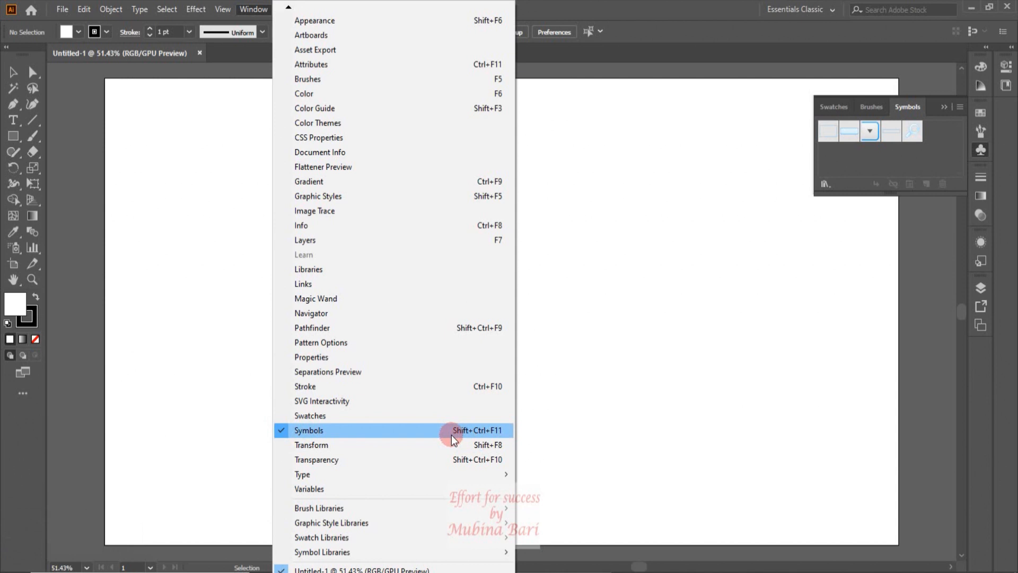
pyautogui.click(628, 285)
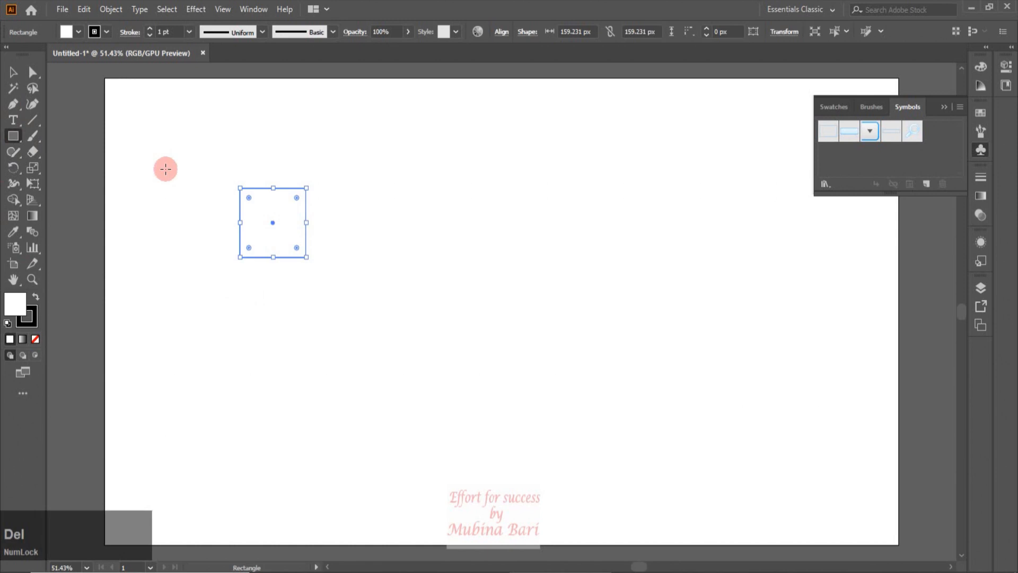
# - Replace the trial square with two overlapping rectangles, about 135 × 135 px and 166 × 151 px, and fill the larger front one light blue
pyautogui.press('Delete')
pyautogui.moveTo(195, 206); pyautogui.dragTo(296, 303)
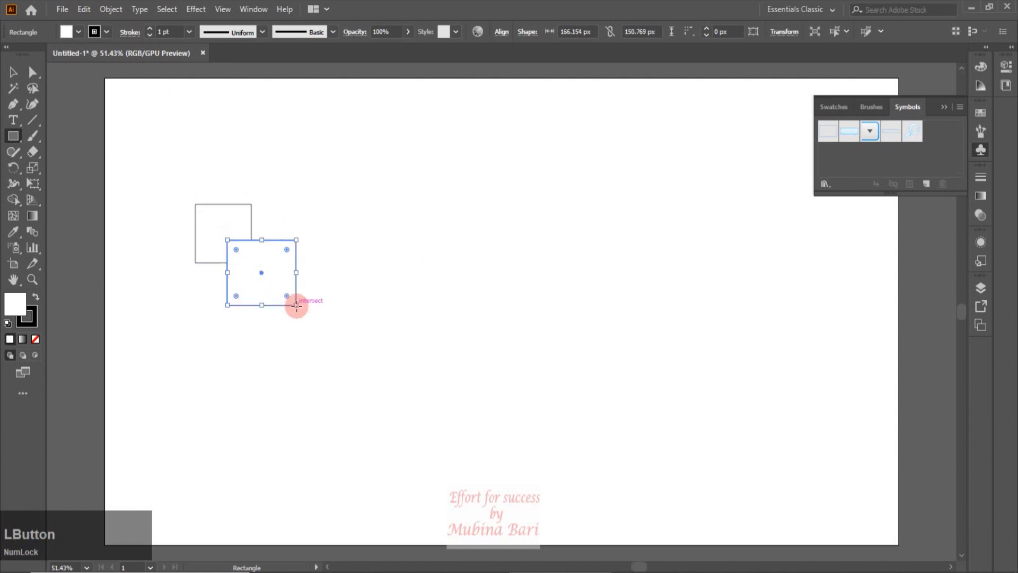
pyautogui.click(77, 37)
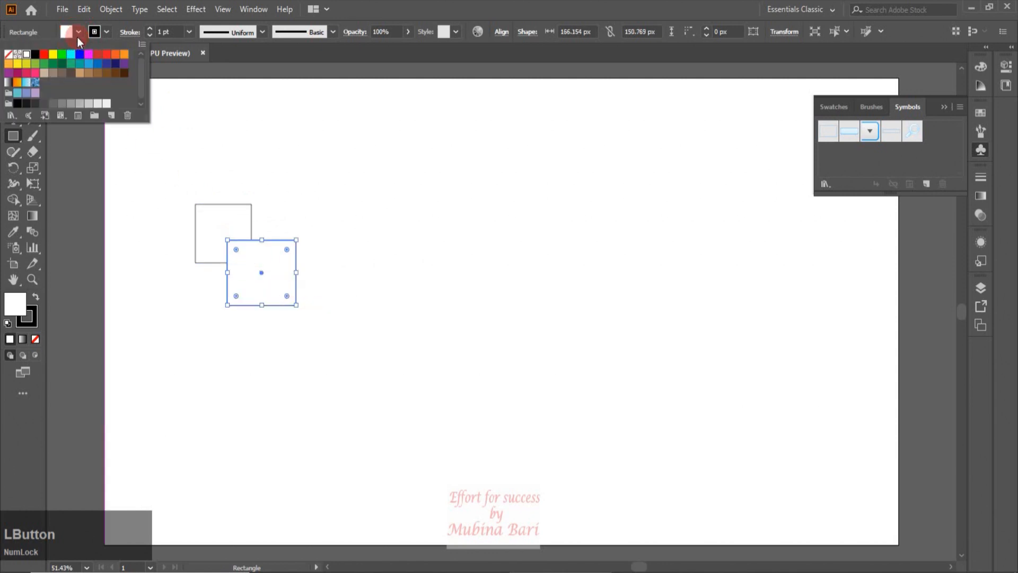
pyautogui.click(88, 64)
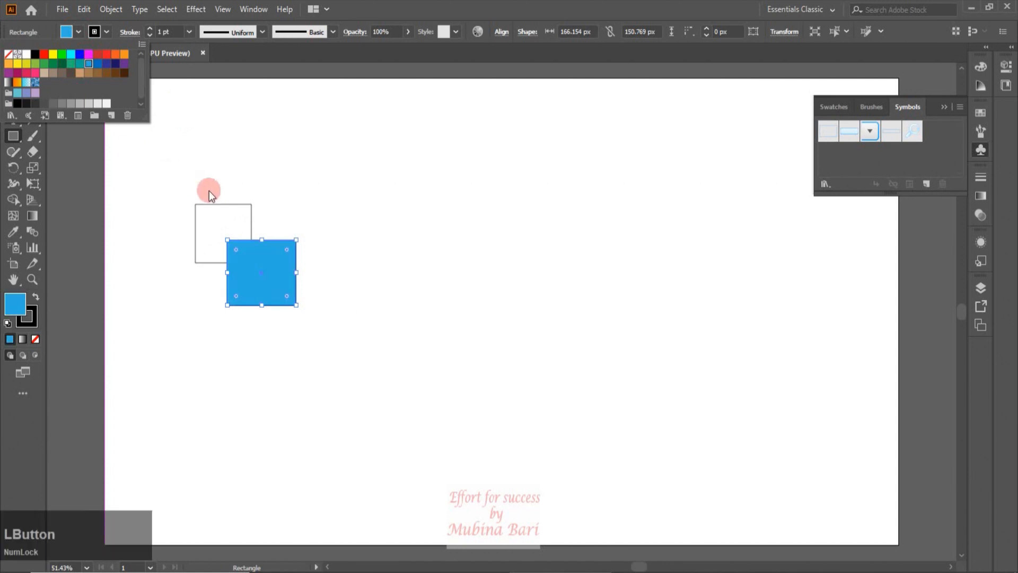
# - Fill the smaller back square dark blue and shift the light blue rectangle up and left to overlap it more
pyautogui.click(216, 202)
pyautogui.press('v')
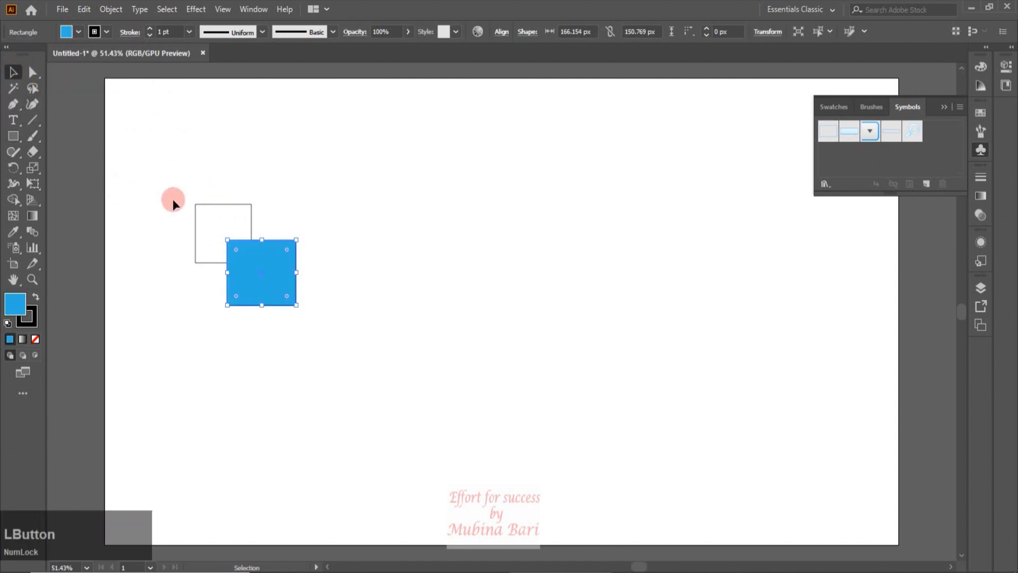
pyautogui.click(222, 205)
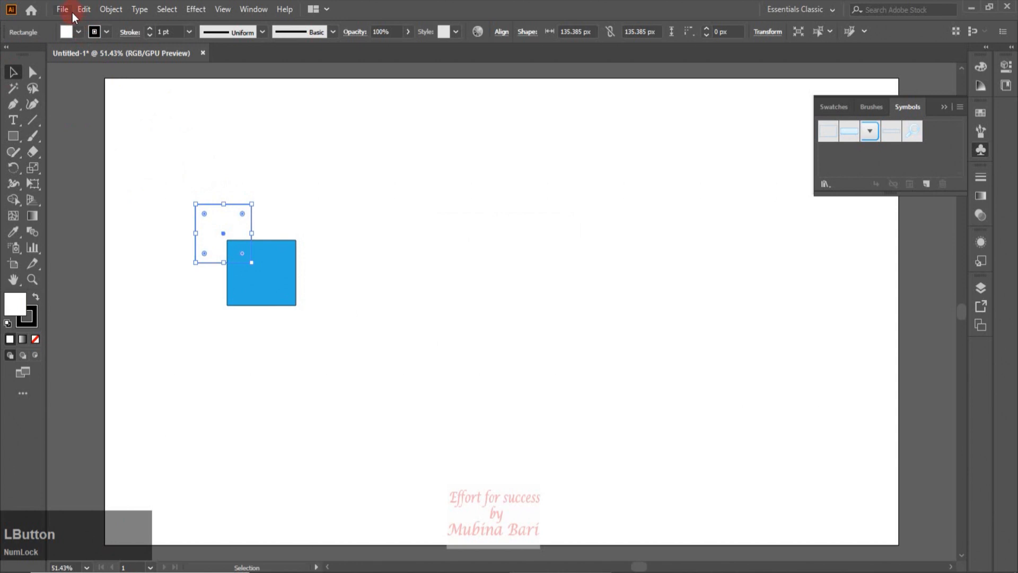
pyautogui.click(78, 32)
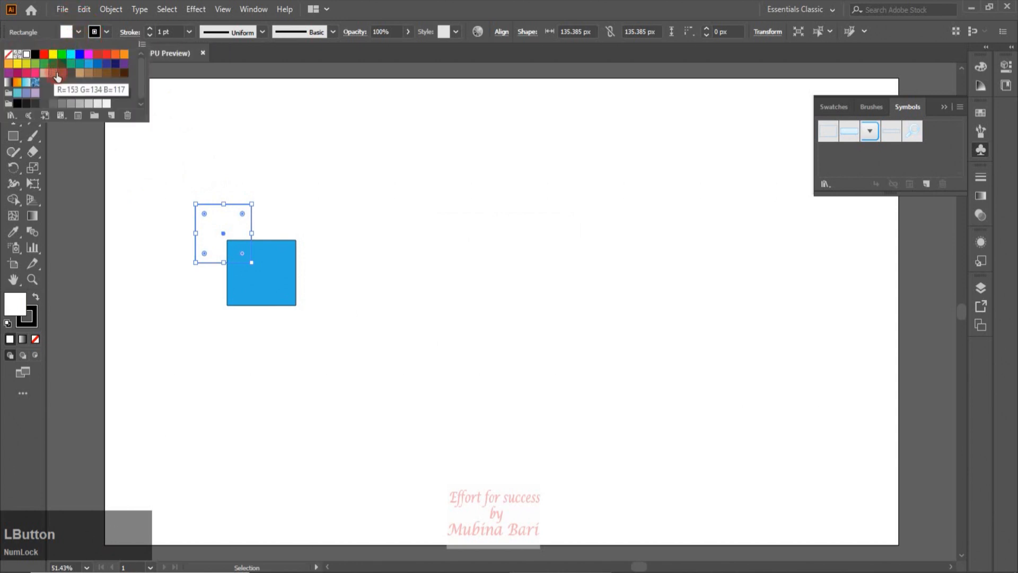
pyautogui.click(115, 63)
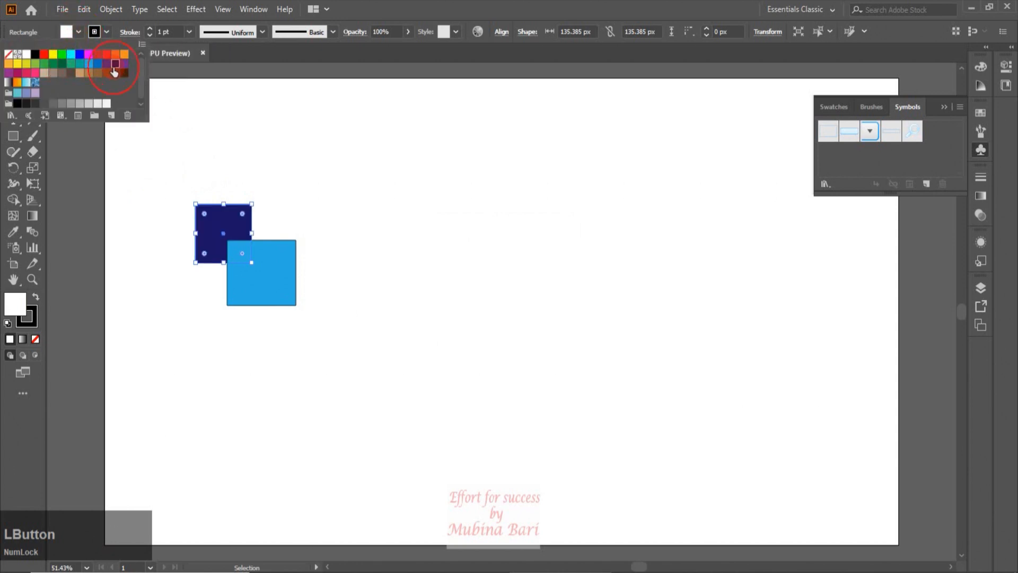
pyautogui.click(308, 155)
pyautogui.moveTo(282, 281); pyautogui.dragTo(271, 267)
pyautogui.click(364, 350)
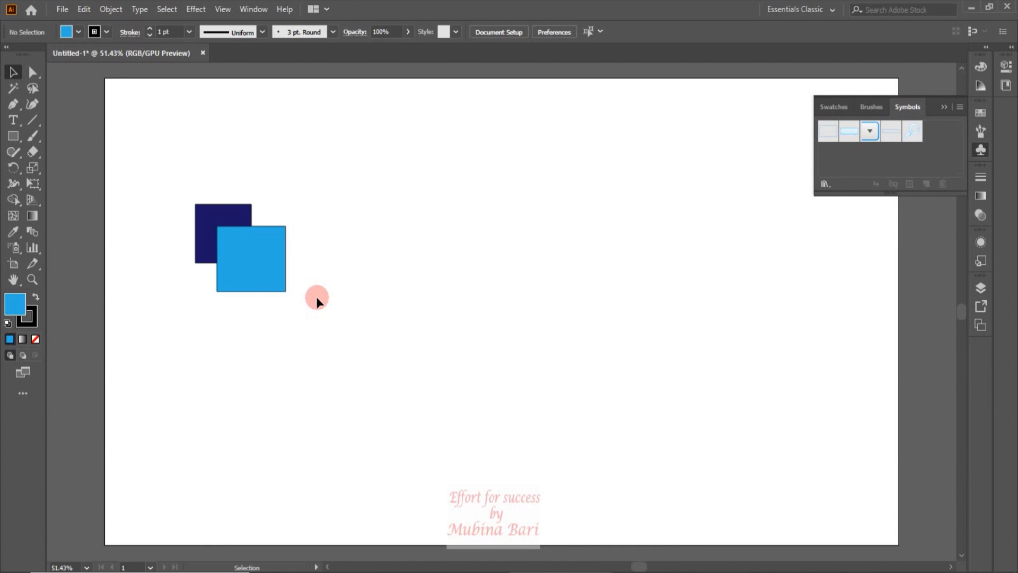
# - Examine the export type choices in the new symbol options for the two blue rectangles, and dismiss them without creating a symbol
pyautogui.moveTo(166, 171); pyautogui.dragTo(336, 314)
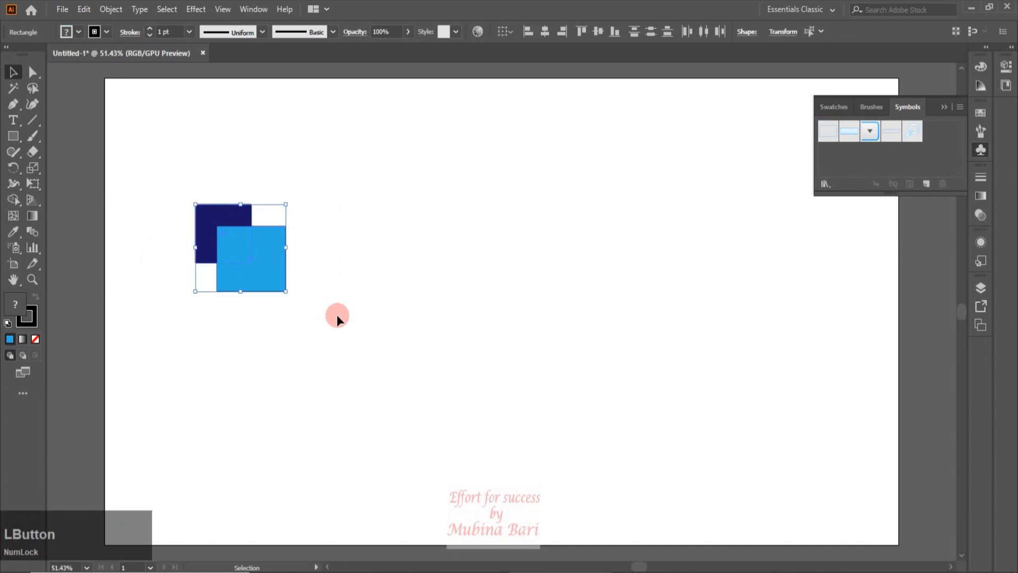
pyautogui.click(925, 184)
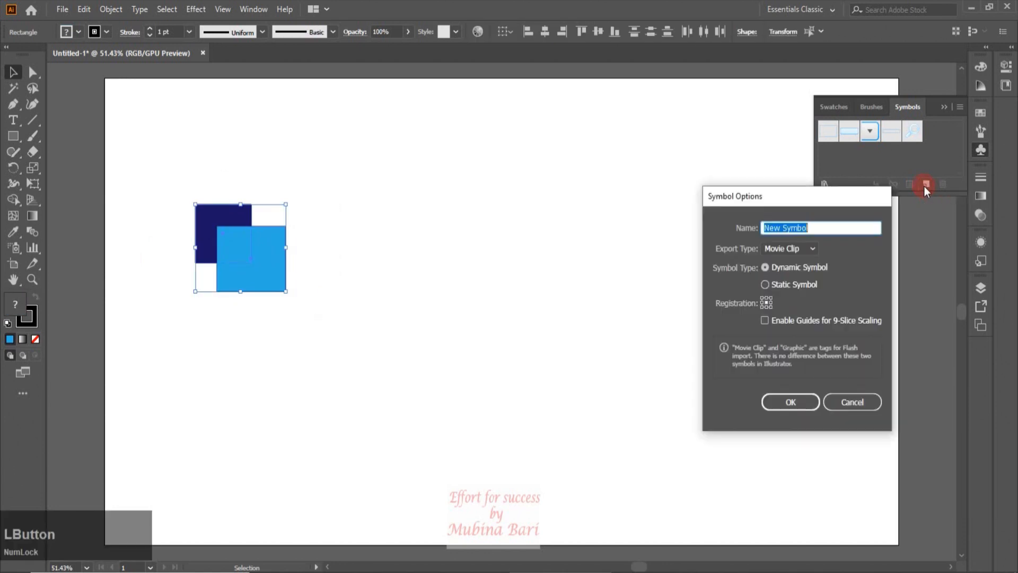
pyautogui.moveTo(810, 200); pyautogui.dragTo(611, 141)
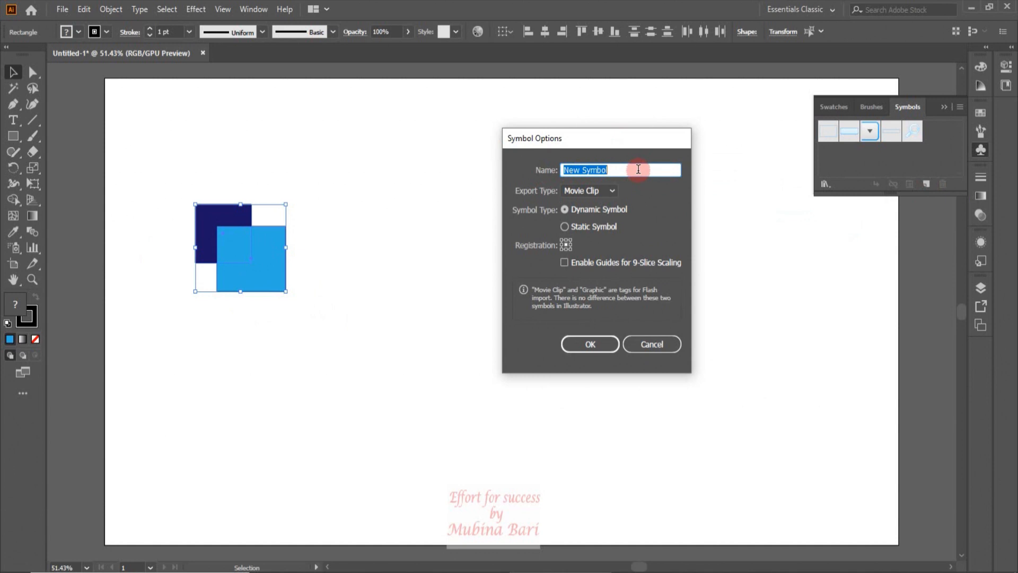
pyautogui.click(612, 191)
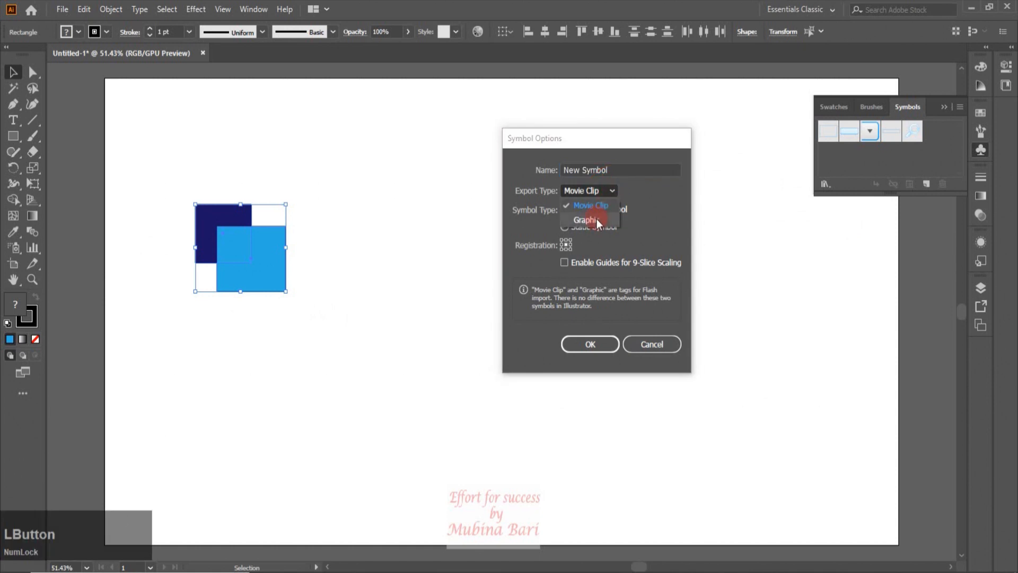
pyautogui.click(611, 192)
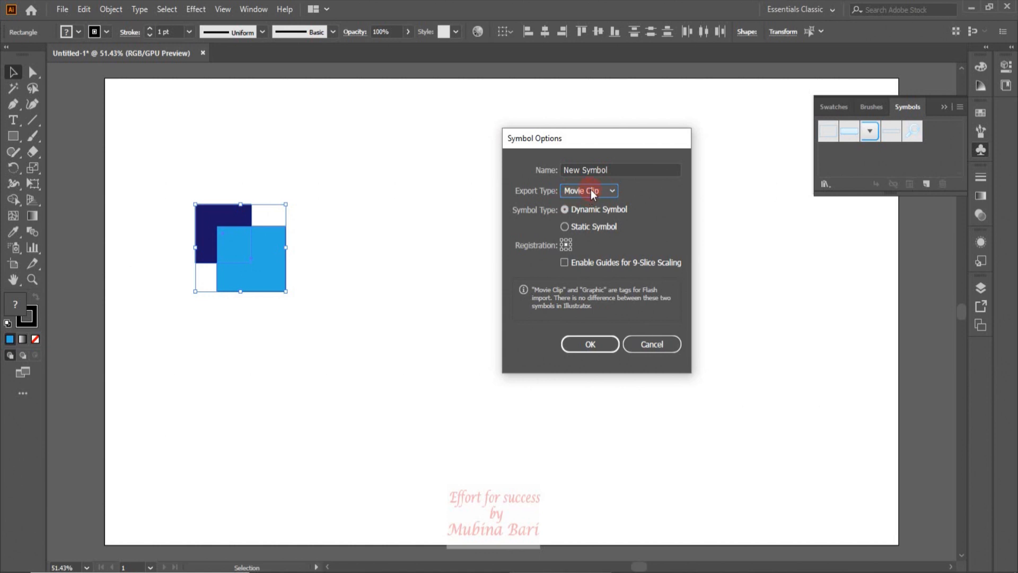
pyautogui.click(612, 192)
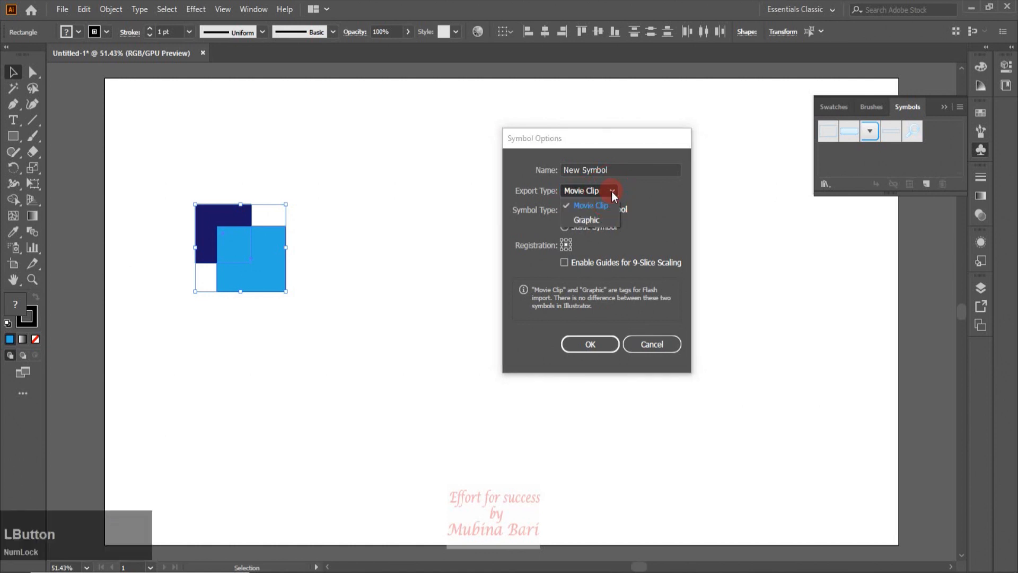
pyautogui.click(612, 192)
pyautogui.click(580, 170)
pyautogui.click(590, 195)
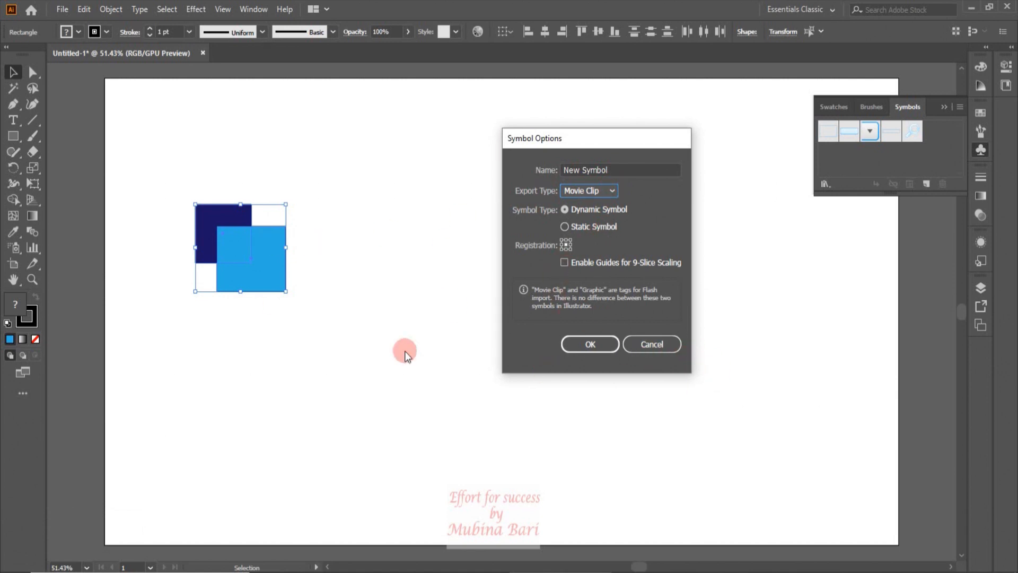
pyautogui.click(643, 344)
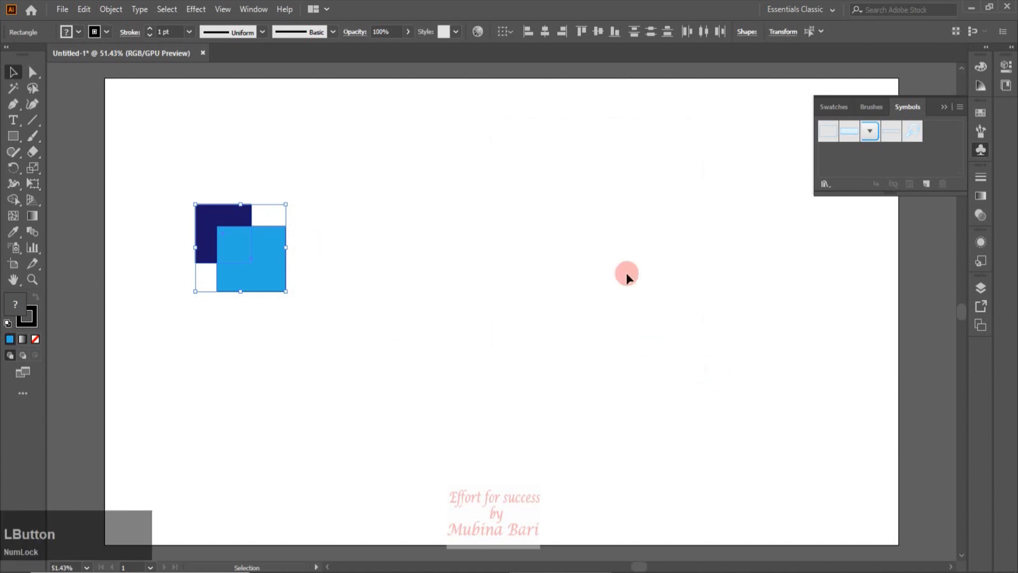
# - Place a copy of the two blue rectangles below the originals and fill the copy's back square red
pyautogui.moveTo(268, 275); pyautogui.dragTo(255, 365)
pyautogui.click(325, 339)
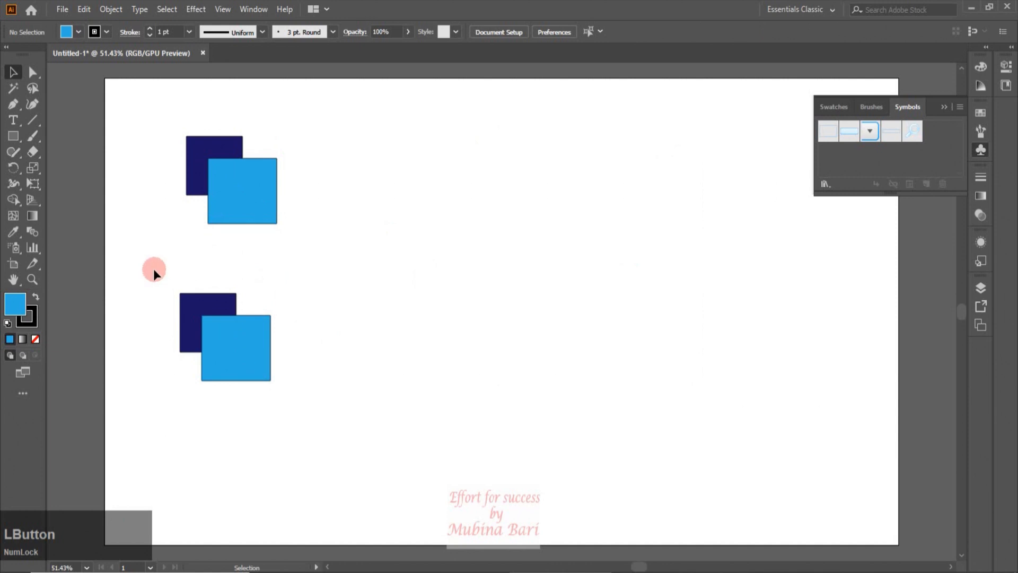
pyautogui.click(194, 304)
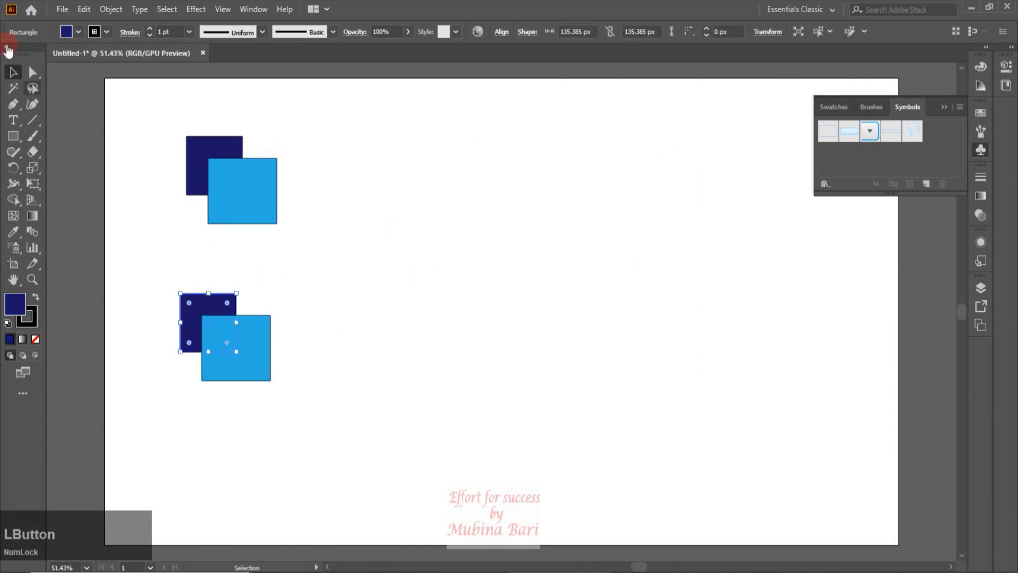
pyautogui.click(83, 33)
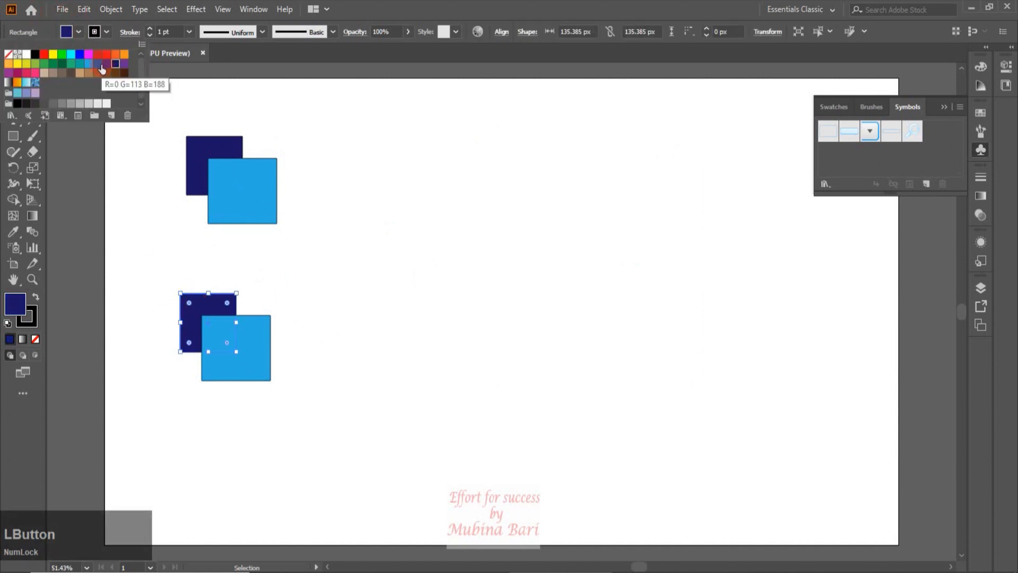
pyautogui.click(97, 60)
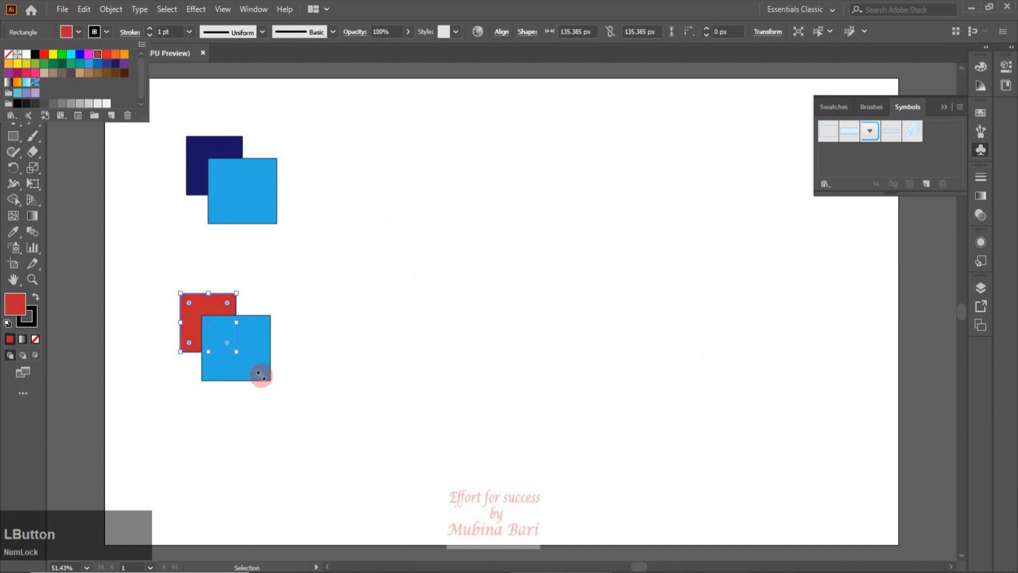
pyautogui.click(288, 354)
# - Fill the front rectangle of the lower pair orange
pyautogui.click(264, 352)
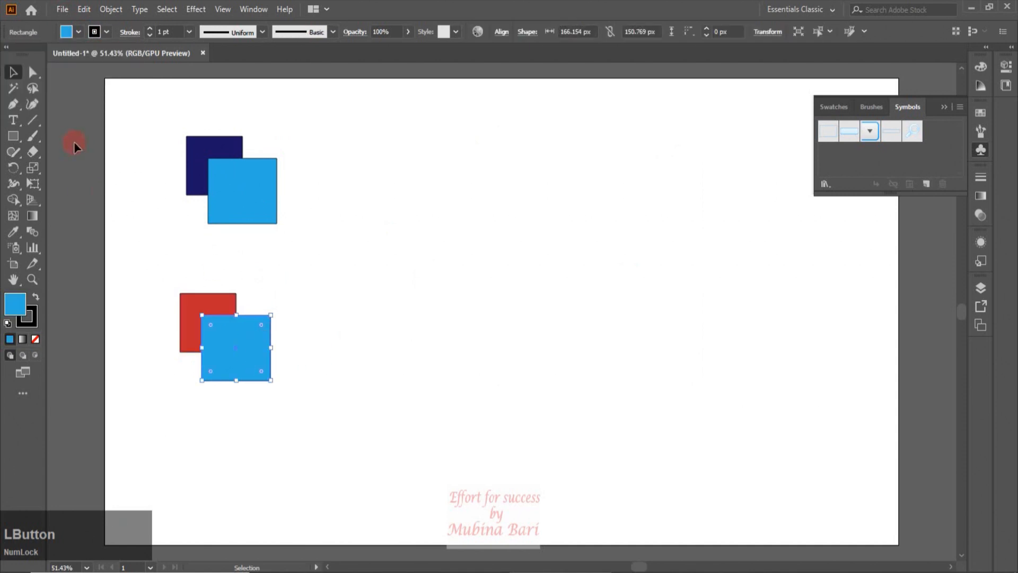
pyautogui.click(77, 32)
pyautogui.click(97, 54)
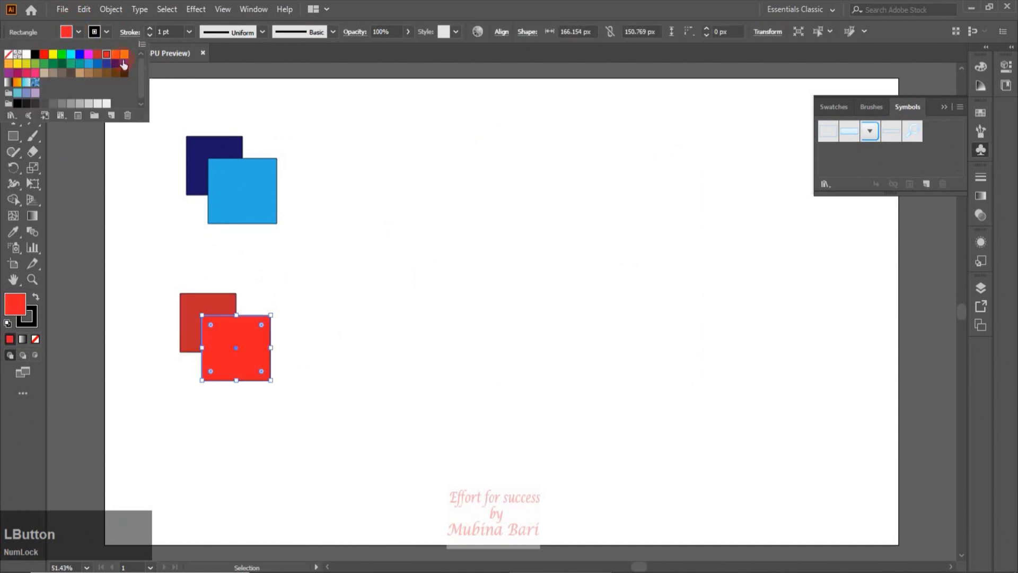
pyautogui.click(125, 54)
pyautogui.click(188, 238)
pyautogui.click(352, 320)
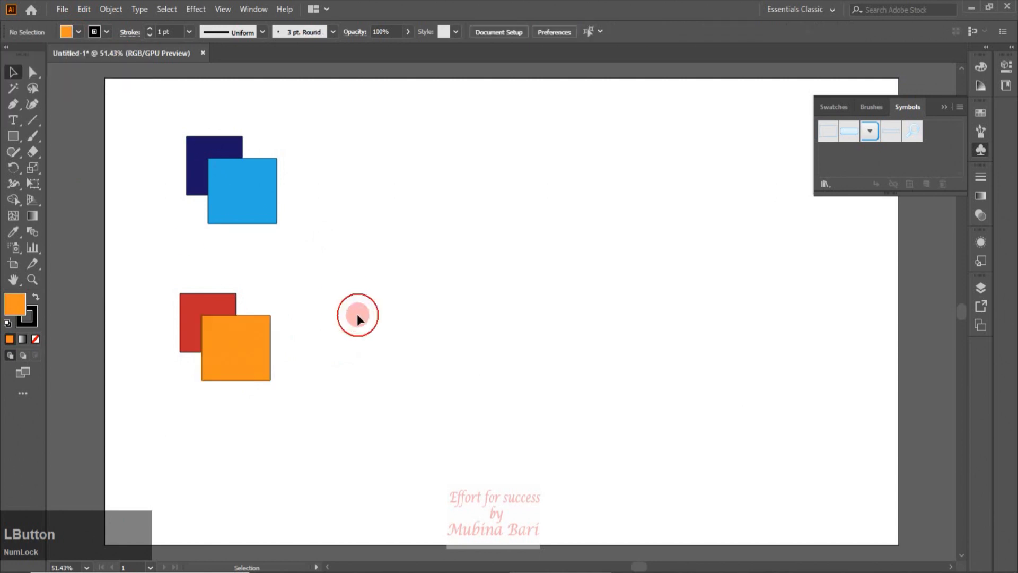
# - Add the text label "D" beside the blue pair and enlarge it
pyautogui.press('t')
pyautogui.click(133, 155)
pyautogui.press('capslock')
pyautogui.write('D')
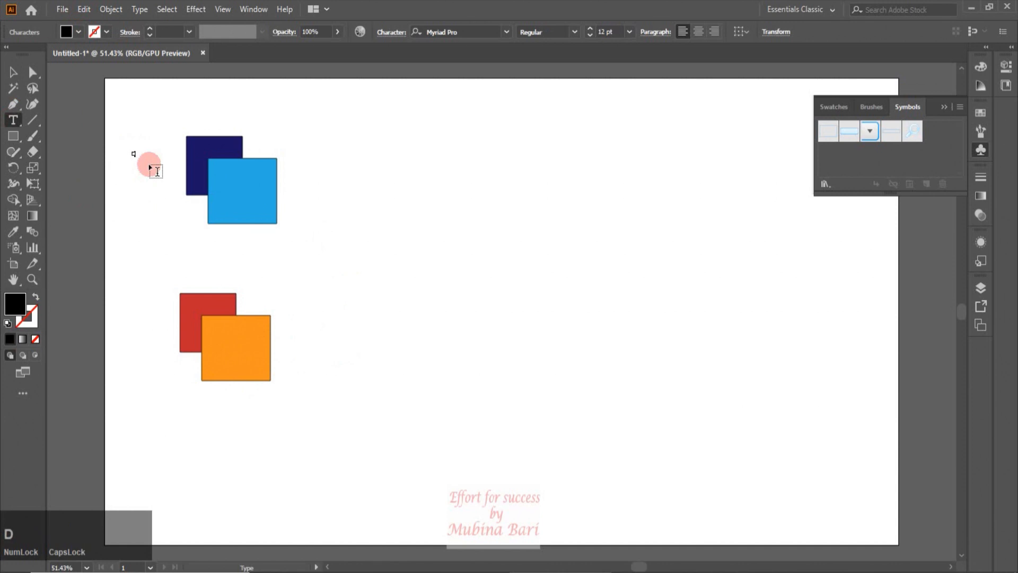
pyautogui.press('capslock')
pyautogui.click(12, 71)
pyautogui.click(133, 155)
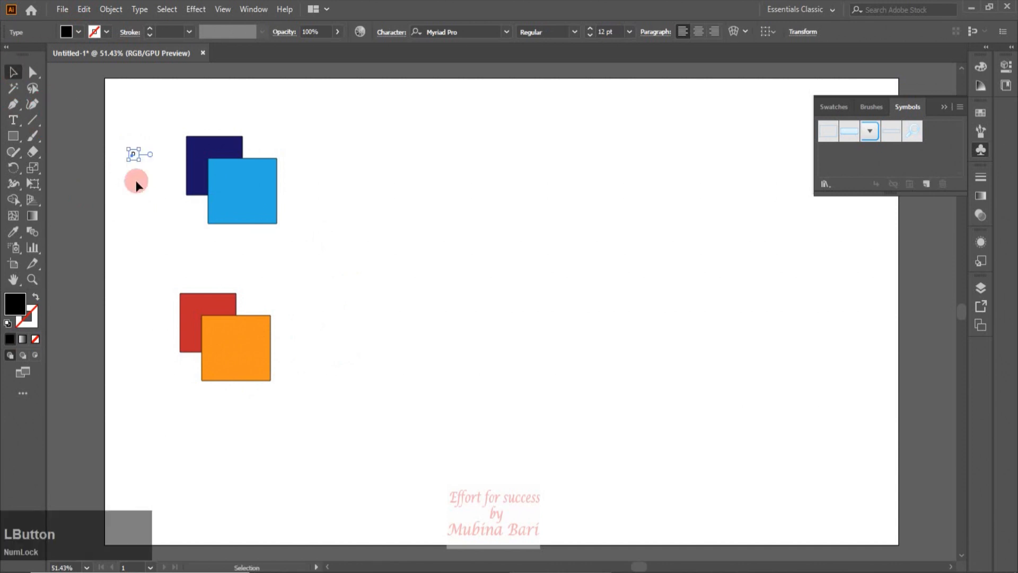
pyautogui.moveTo(137, 157); pyautogui.dragTo(206, 239)
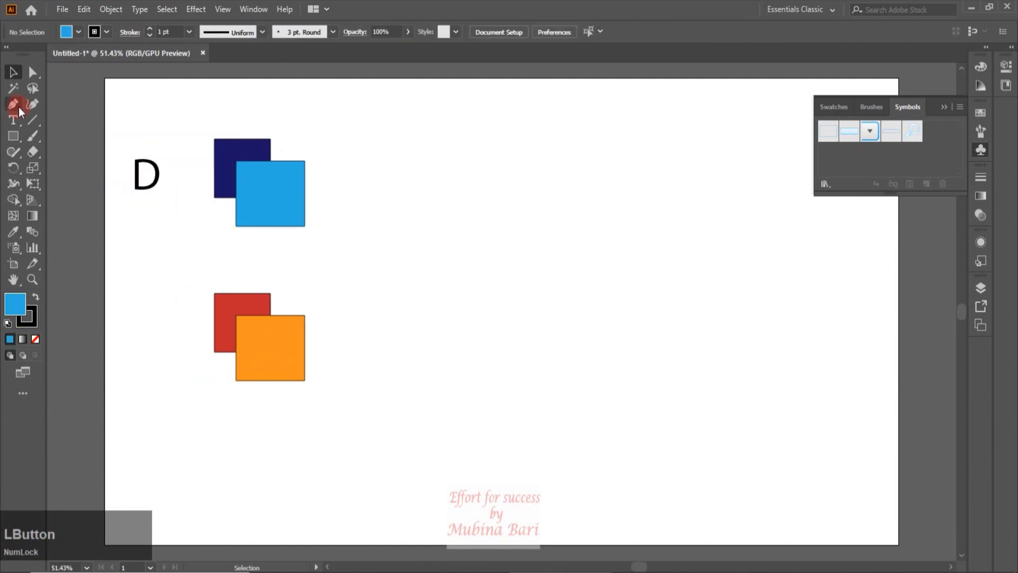
# - Add the text label "S" beside the red and orange pair and enlarge it to roughly match the "D"
pyautogui.click(13, 120)
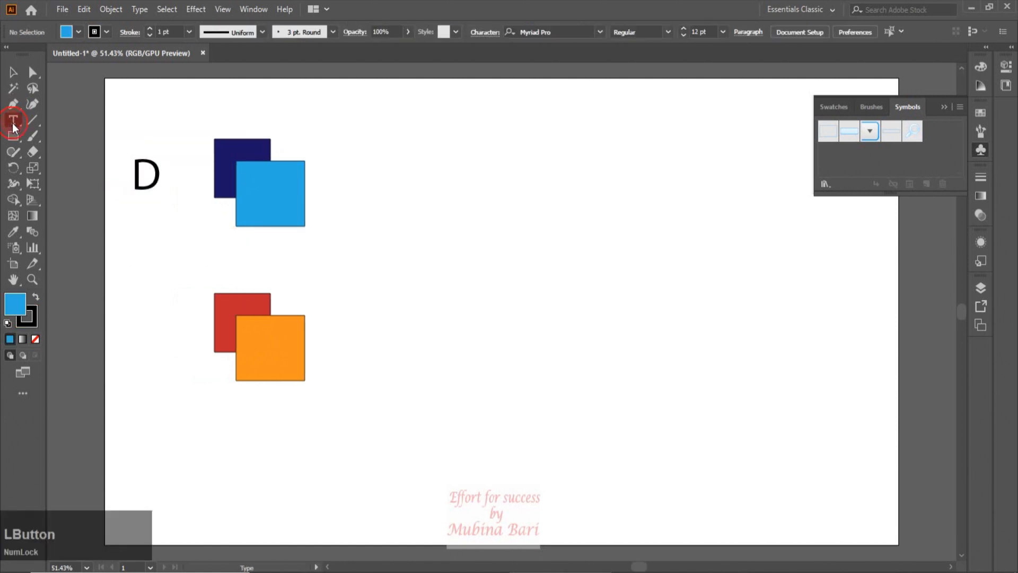
pyautogui.click(145, 310)
pyautogui.press('capslock')
pyautogui.write('S')
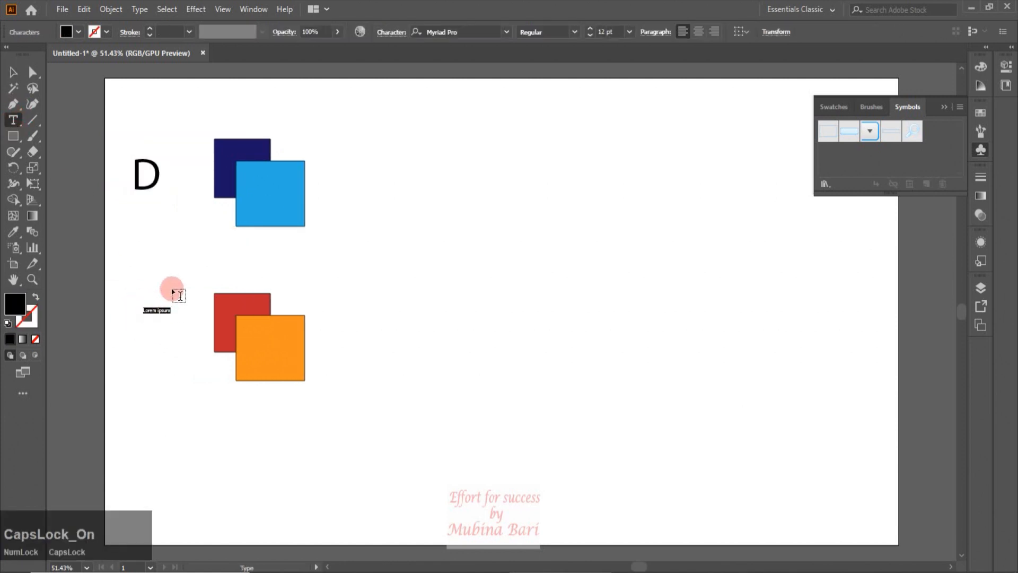
pyautogui.press('Escape')
pyautogui.moveTo(148, 317); pyautogui.dragTo(218, 381)
pyautogui.click(223, 389)
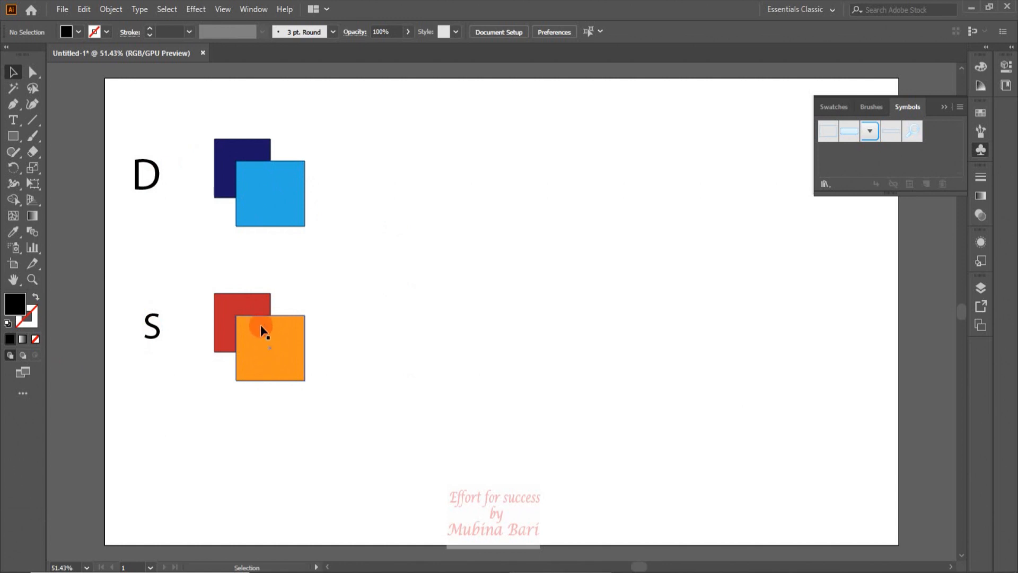
# - Create a dynamic symbol from the two blue rectangles, keeping the default name and the Movie Clip export type
pyautogui.click(293, 217)
pyautogui.moveTo(199, 142); pyautogui.dragTo(314, 208)
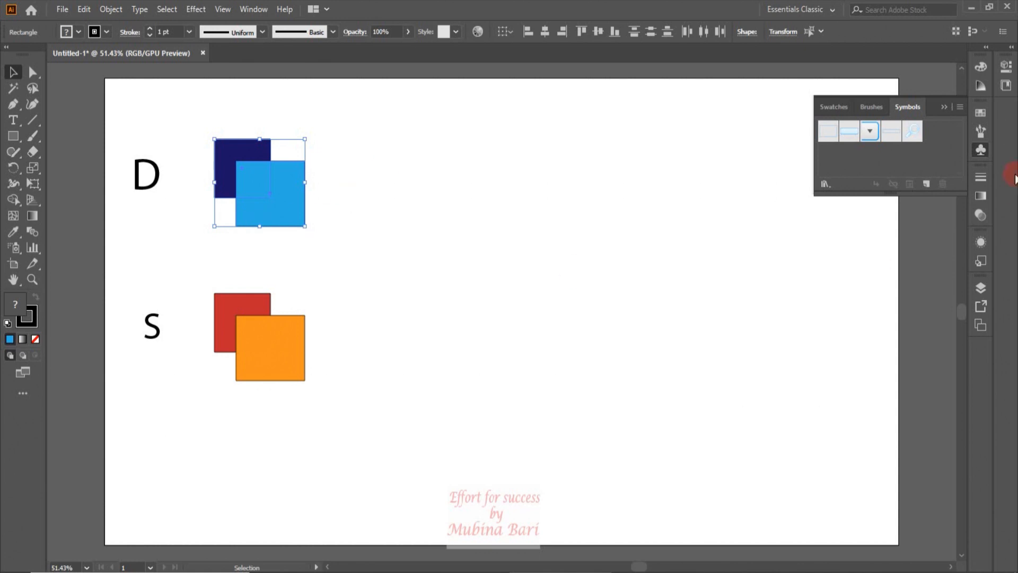
pyautogui.click(926, 185)
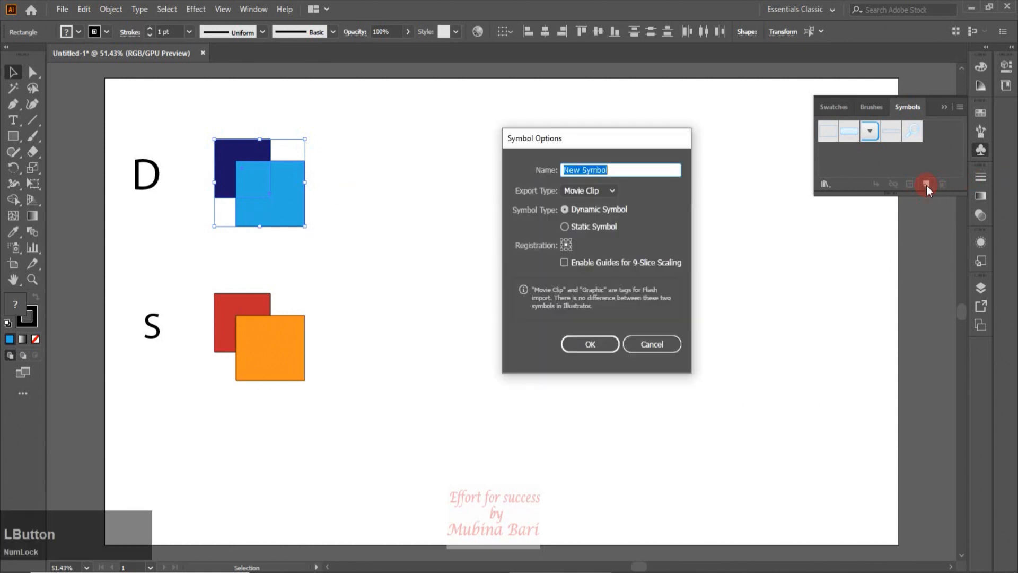
pyautogui.click(612, 191)
pyautogui.click(565, 210)
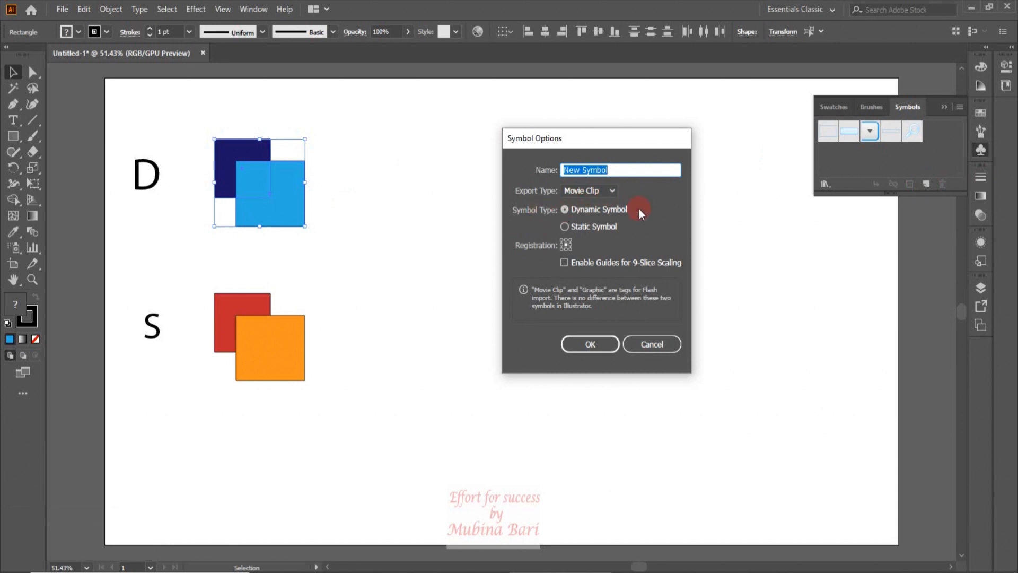
pyautogui.click(589, 345)
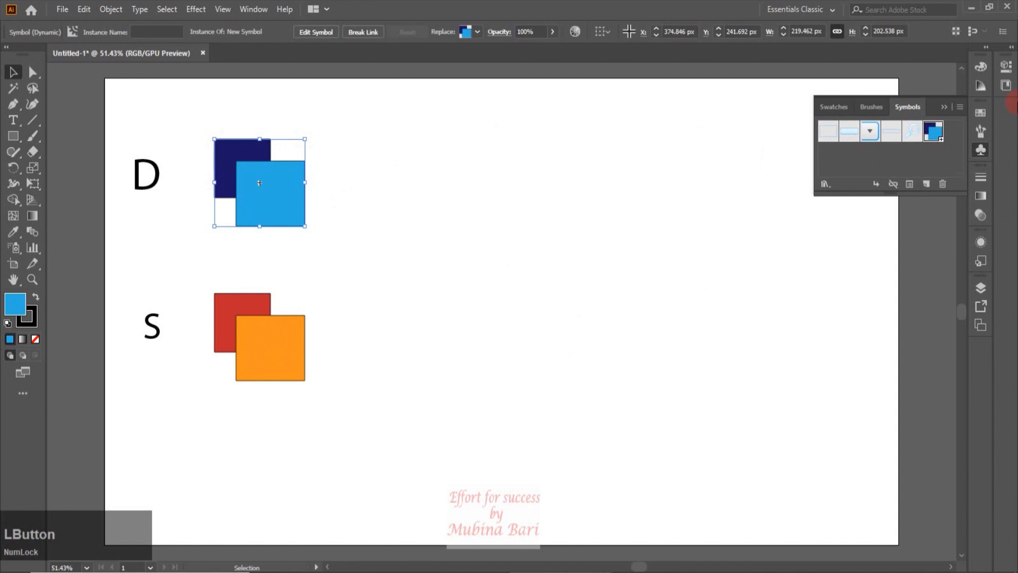
# - Create a static symbol from the red and orange rectangles, keeping the default name
pyautogui.moveTo(210, 284); pyautogui.dragTo(319, 382)
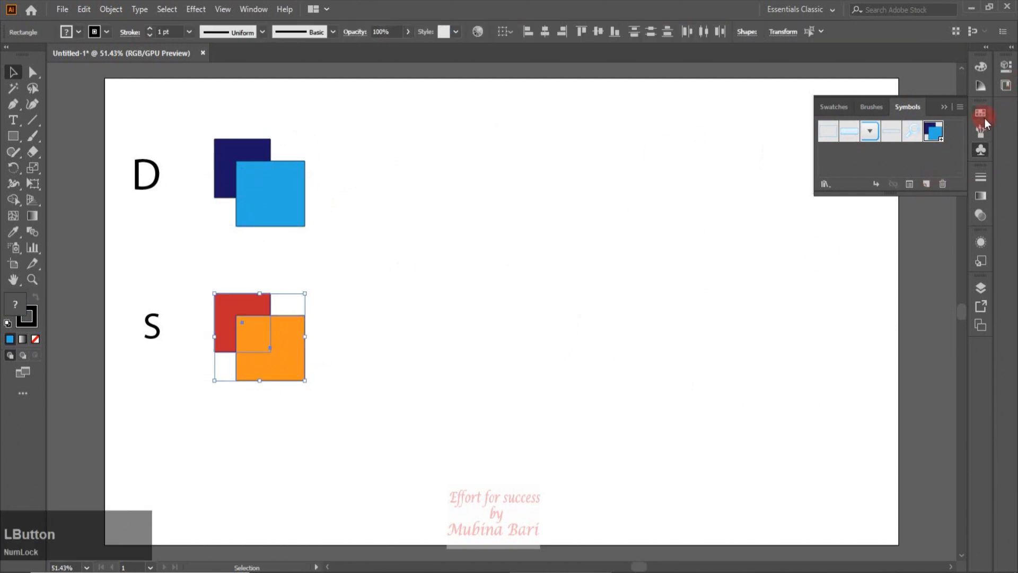
pyautogui.click(960, 107)
pyautogui.click(900, 111)
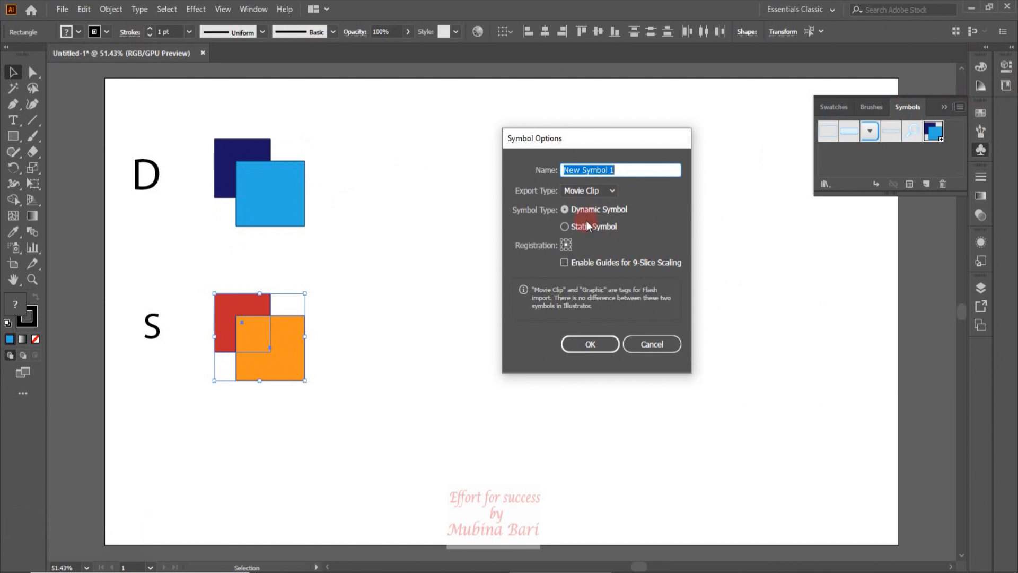
pyautogui.click(566, 226)
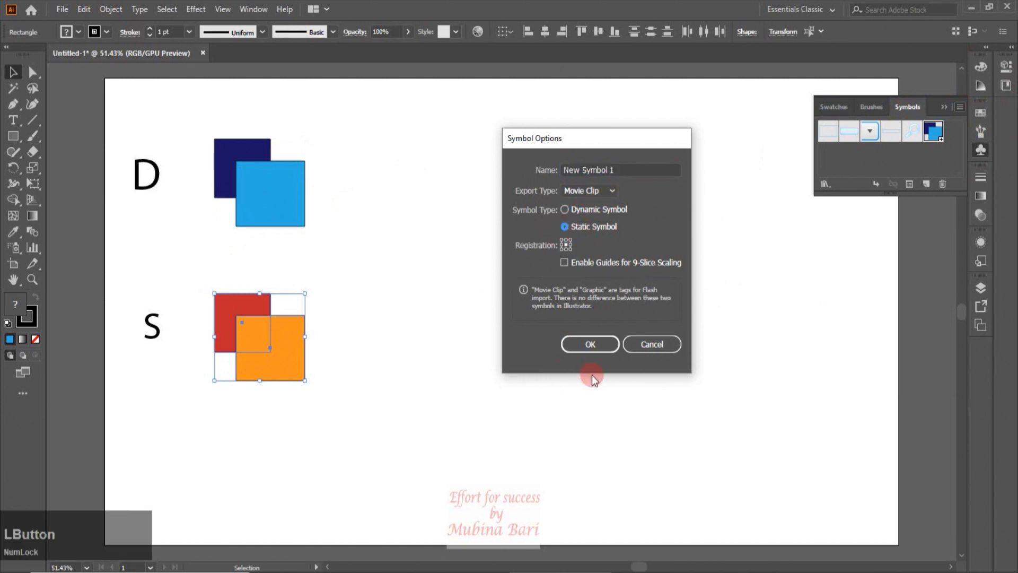
pyautogui.click(590, 343)
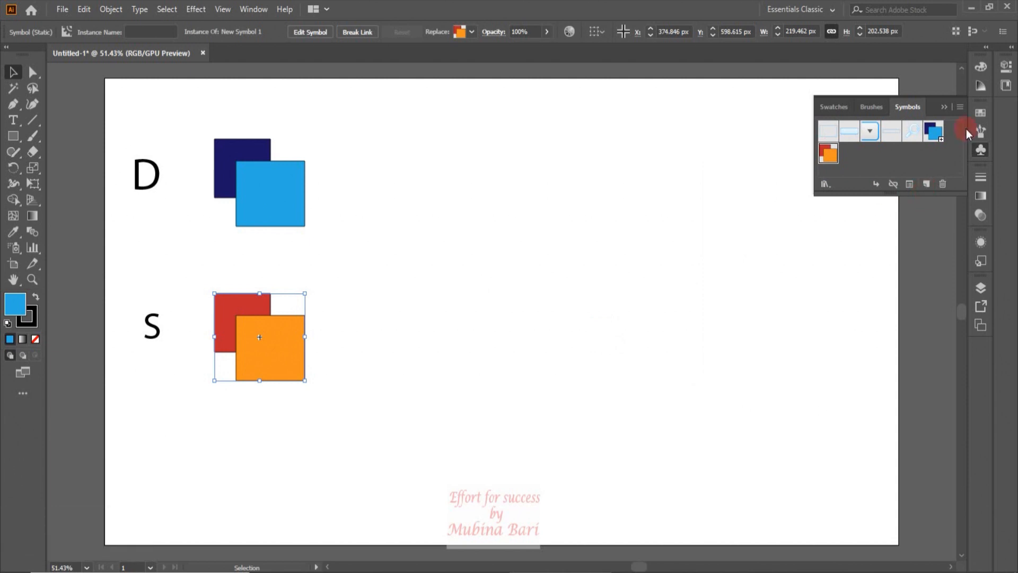
pyautogui.click(961, 108)
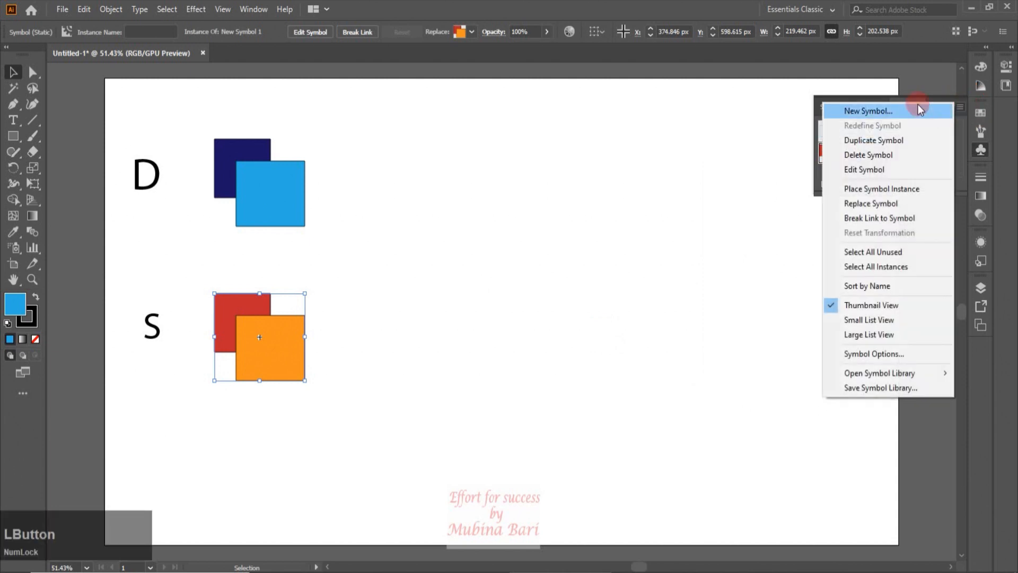
pyautogui.click(784, 255)
pyautogui.click(782, 256)
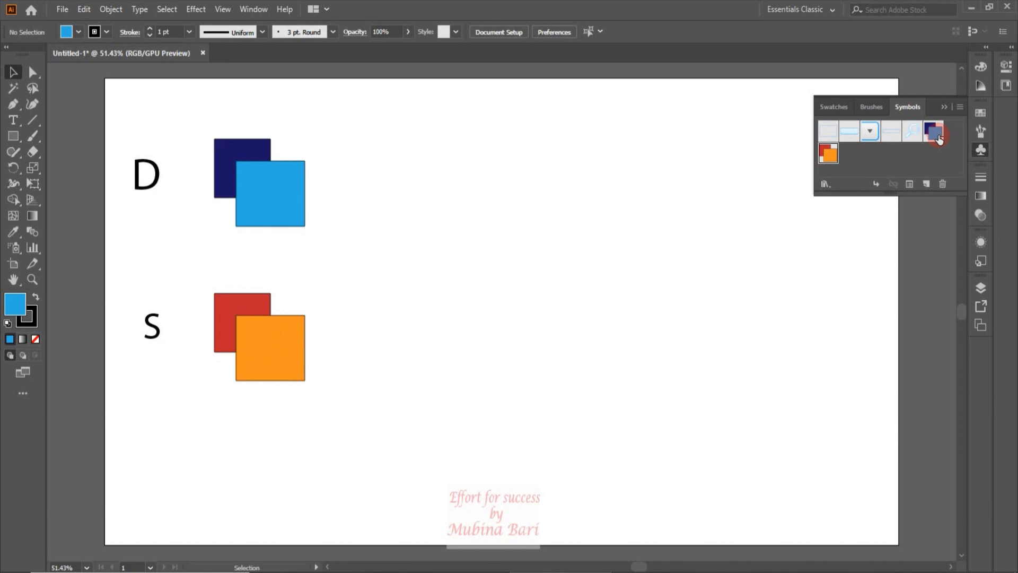
# - Place a second instance of the blue symbol beside the first and duplicate an instance to make a third in the D row
pyautogui.moveTo(938, 137); pyautogui.dragTo(781, 157)
pyautogui.moveTo(431, 170); pyautogui.dragTo(402, 180)
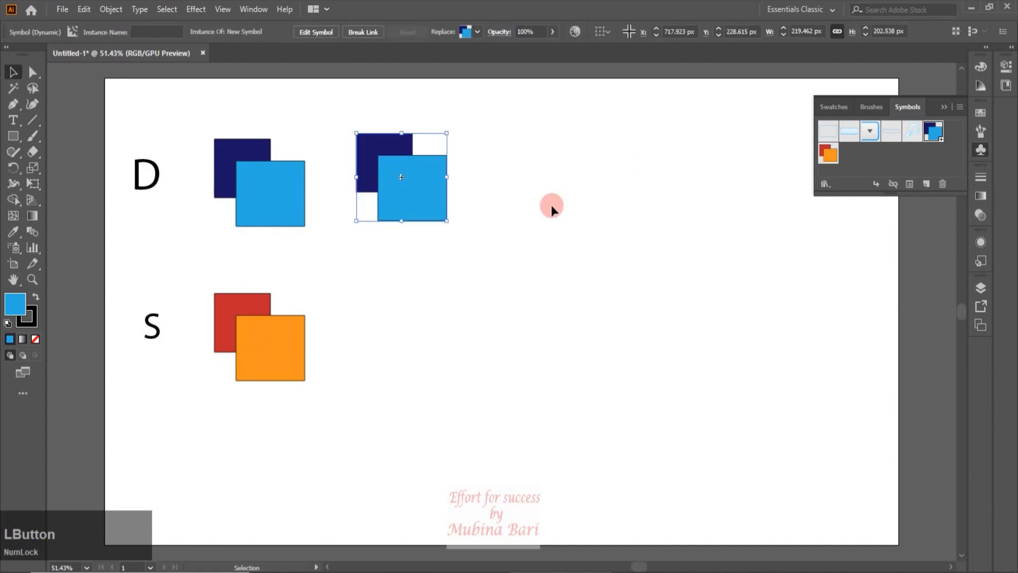
pyautogui.click(261, 202)
pyautogui.moveTo(205, 116); pyautogui.dragTo(289, 229)
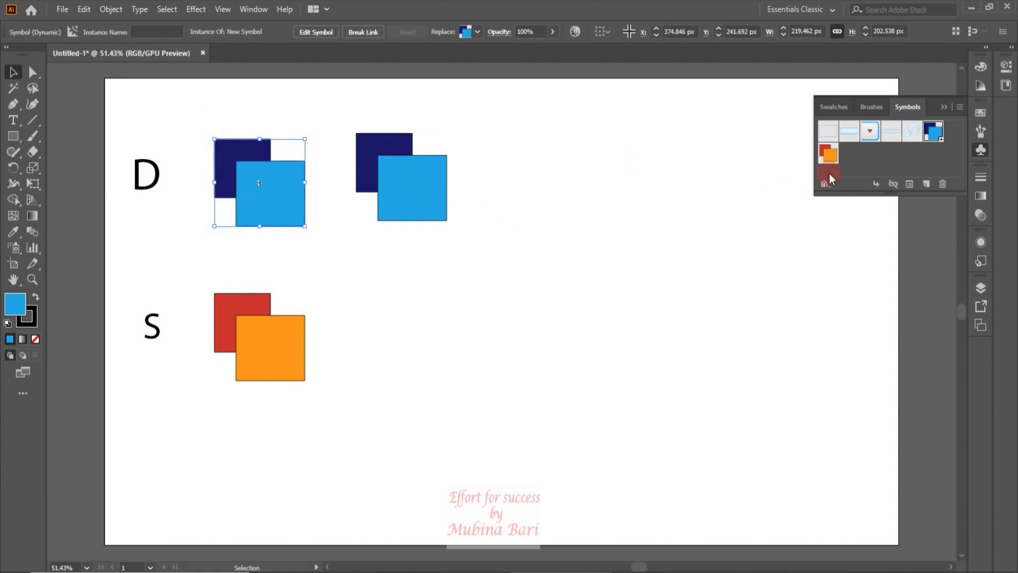
pyautogui.moveTo(436, 190); pyautogui.dragTo(569, 199)
pyautogui.press('alt')
# - Duplicate the red and orange symbol instance twice to make a row of three beside the S label
pyautogui.click(263, 384)
pyautogui.click(258, 365)
pyautogui.moveTo(259, 363); pyautogui.dragTo(572, 348)
pyautogui.press('alt')
pyautogui.press('alt')
pyautogui.click(670, 293)
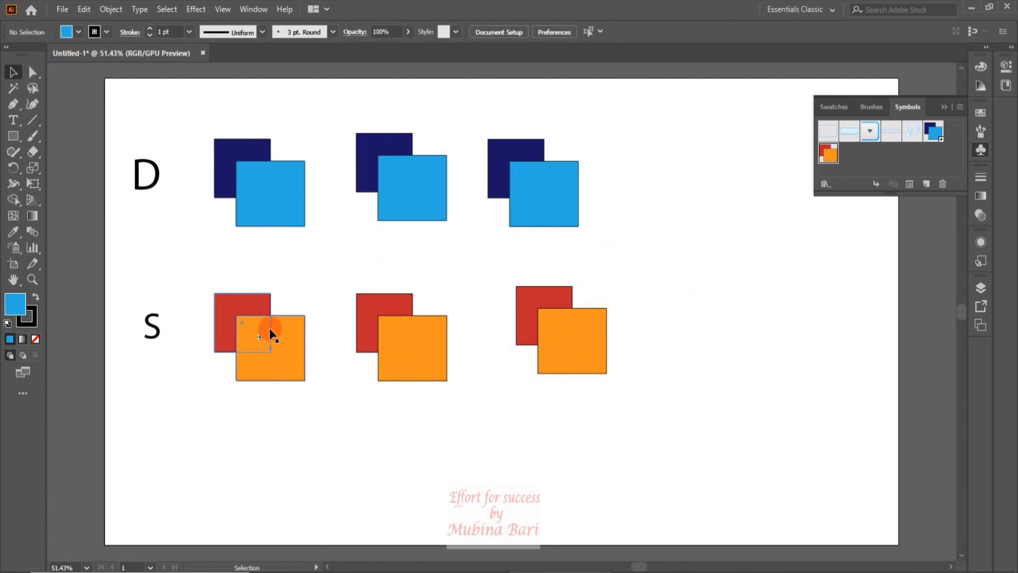
pyautogui.click(145, 243)
# - Directly select the front rectangle of the first D-row instance and fill it yellow
pyautogui.click(32, 72)
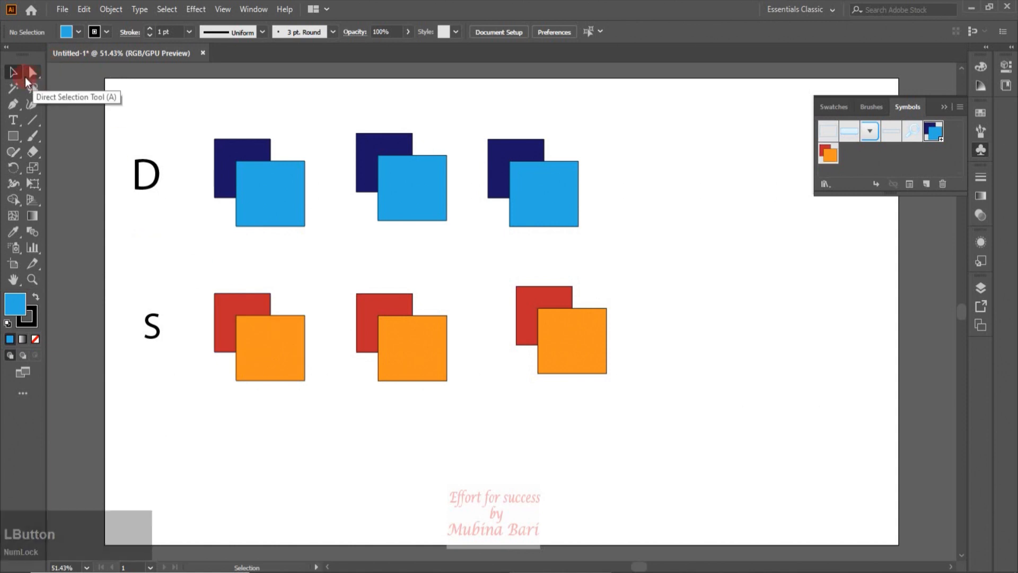
pyautogui.click(285, 210)
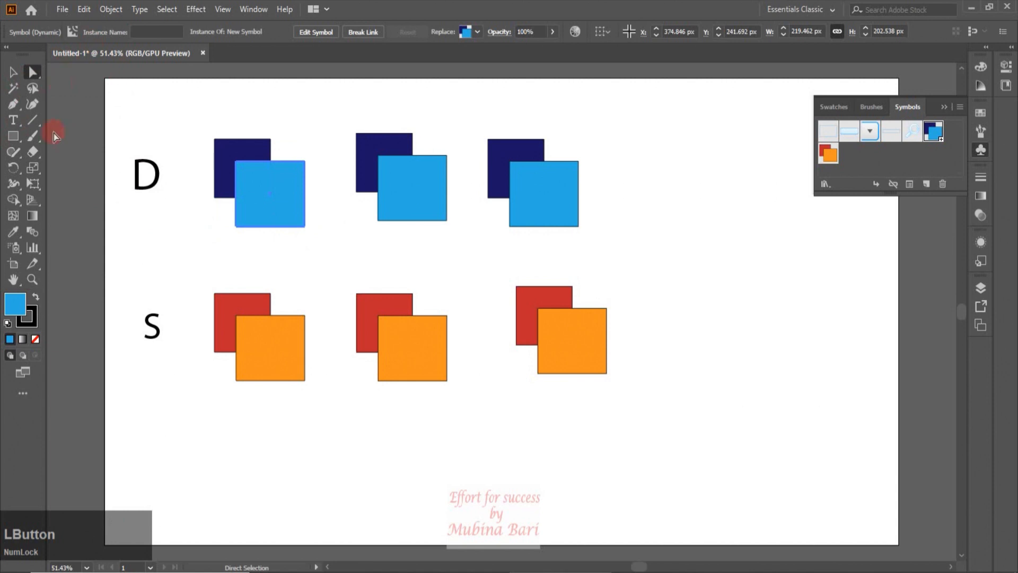
pyautogui.doubleClick(19, 306)
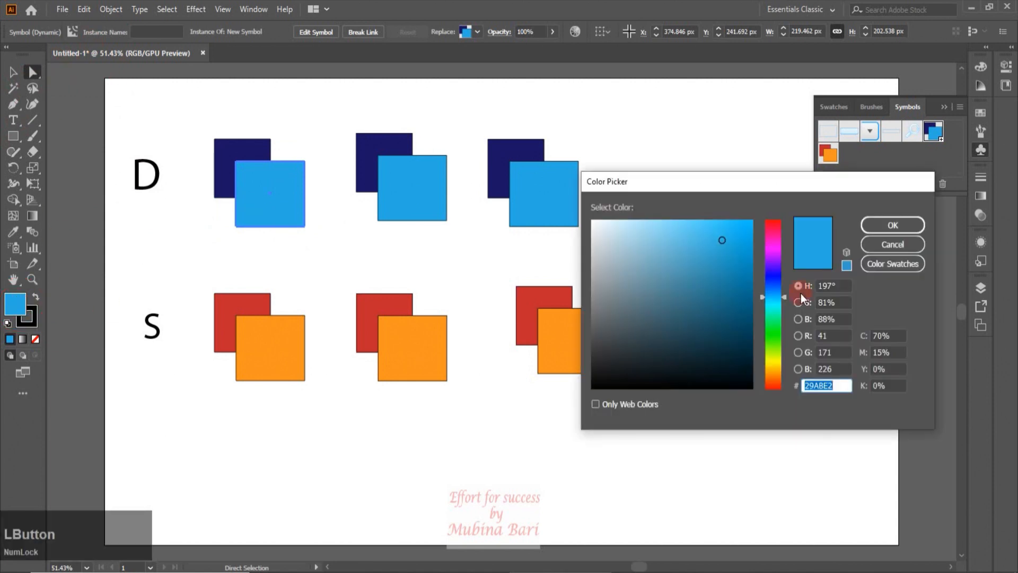
pyautogui.click(774, 361)
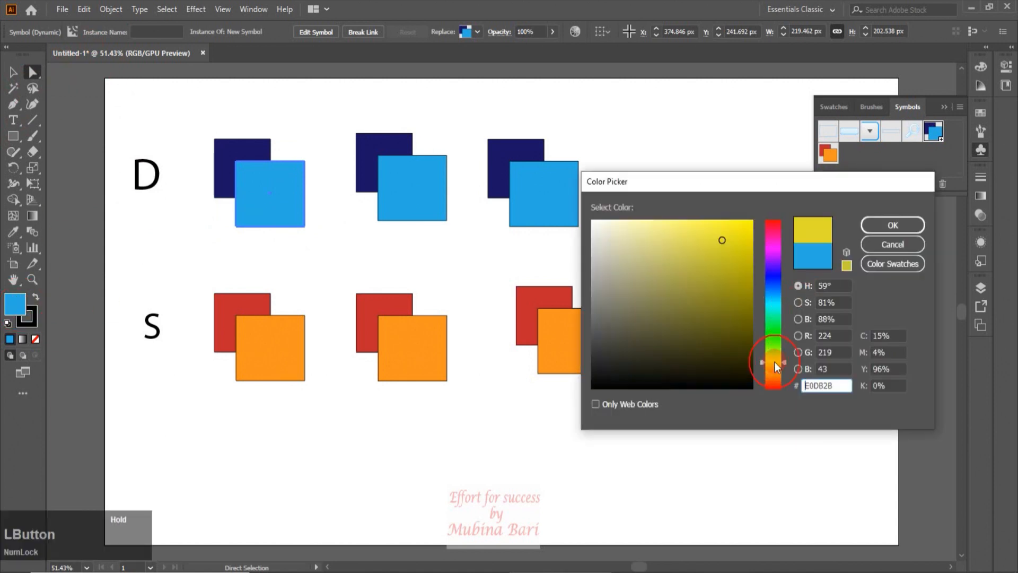
pyautogui.click(880, 228)
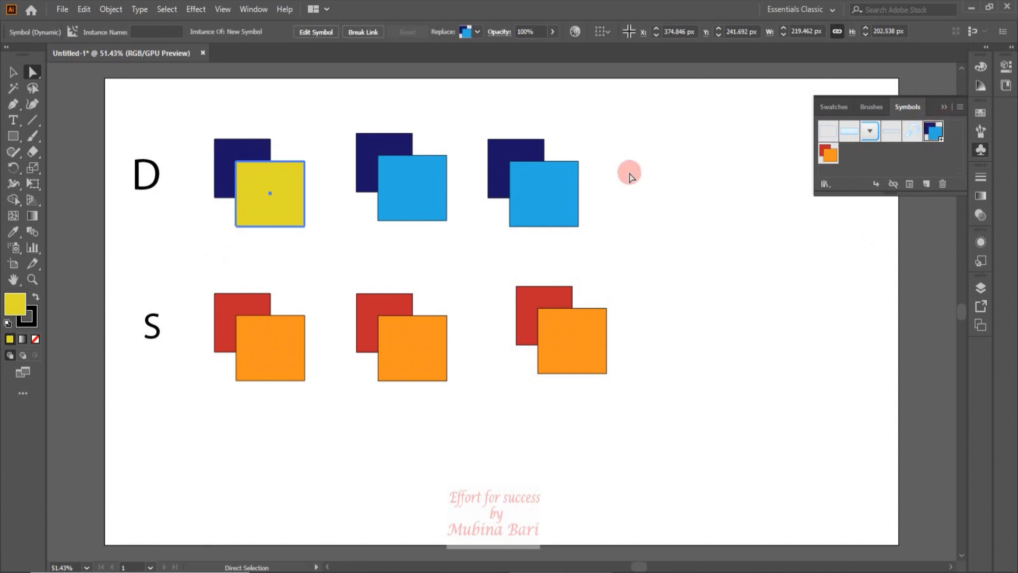
# - Fill the front rectangle of the middle D-row instance pinkish red (#E02B52)
pyautogui.click(431, 211)
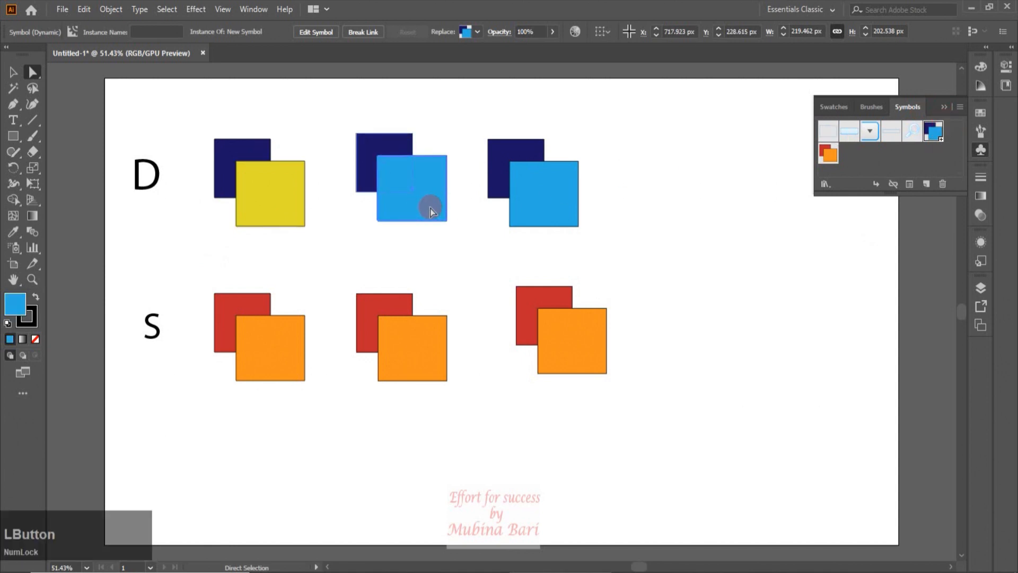
pyautogui.click(29, 314)
pyautogui.doubleClick(18, 307)
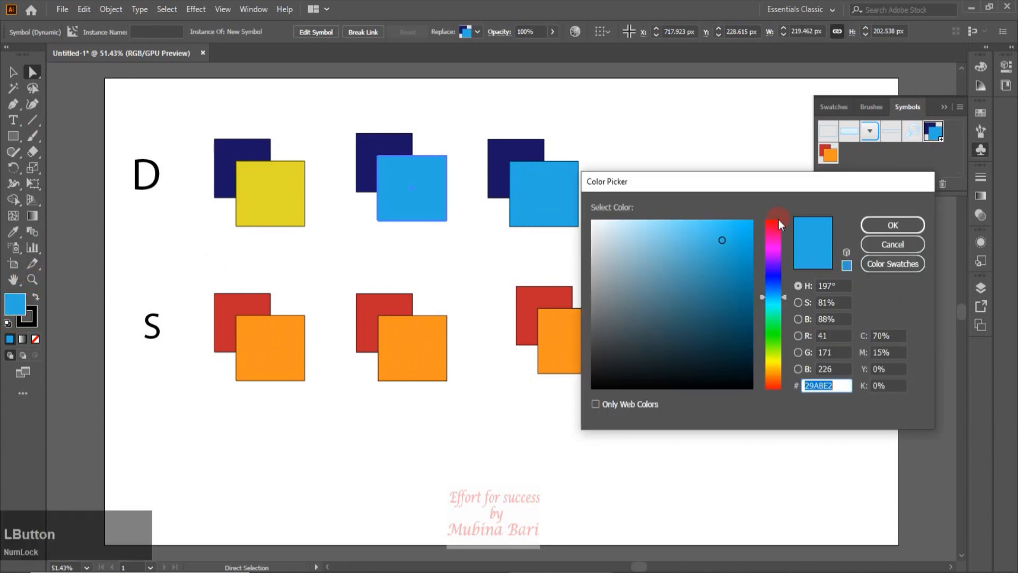
pyautogui.click(777, 223)
pyautogui.click(892, 225)
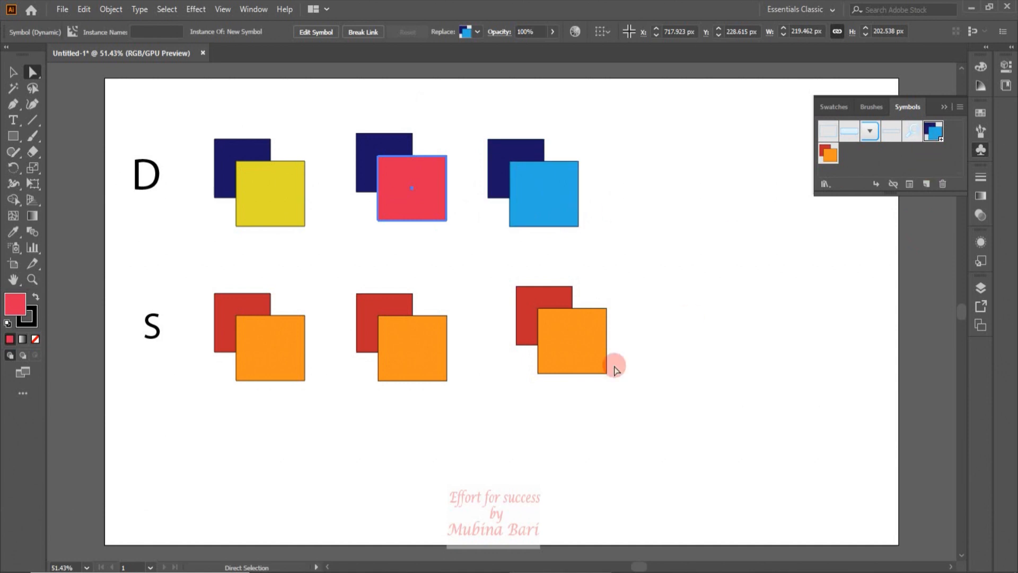
# - Try to fill part of the first static symbol instance in the S row green (#2CDD41)
pyautogui.click(293, 359)
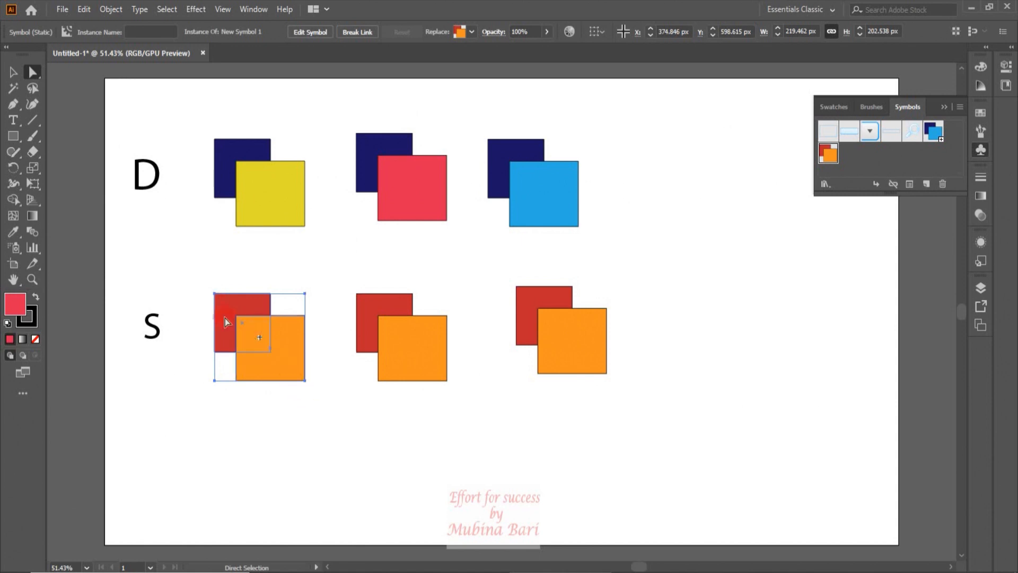
pyautogui.doubleClick(8, 305)
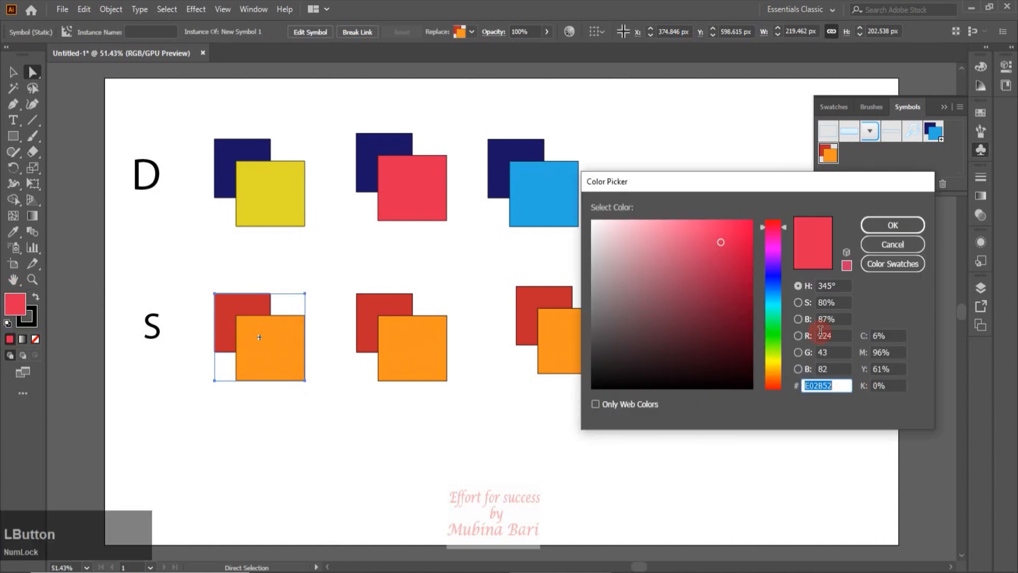
pyautogui.click(773, 329)
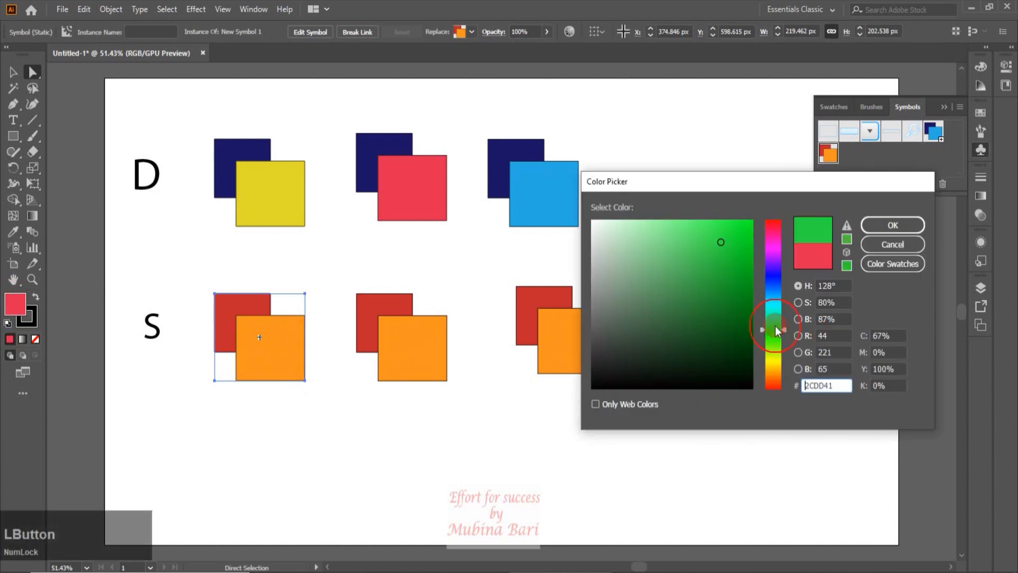
pyautogui.click(907, 229)
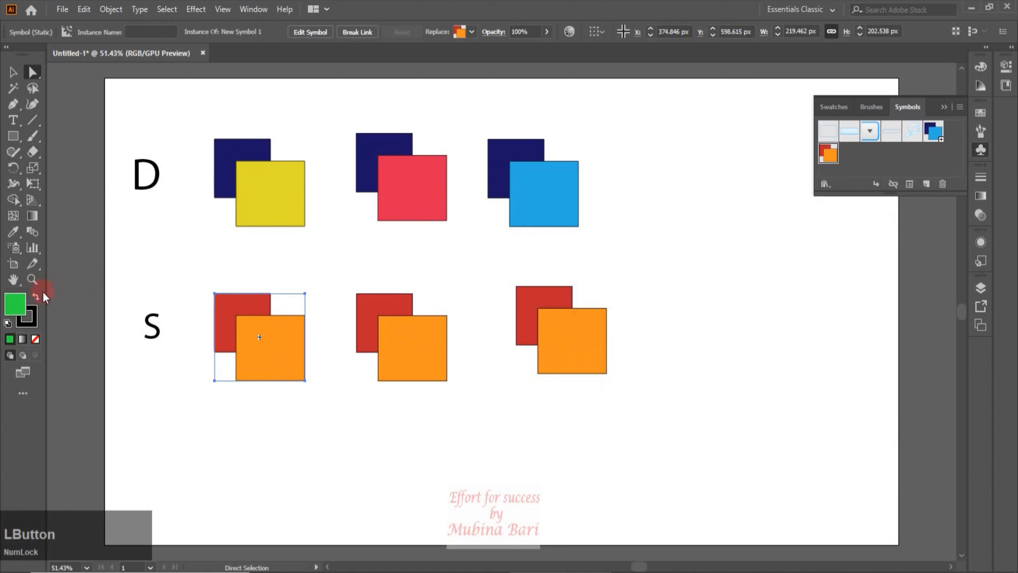
pyautogui.click(257, 330)
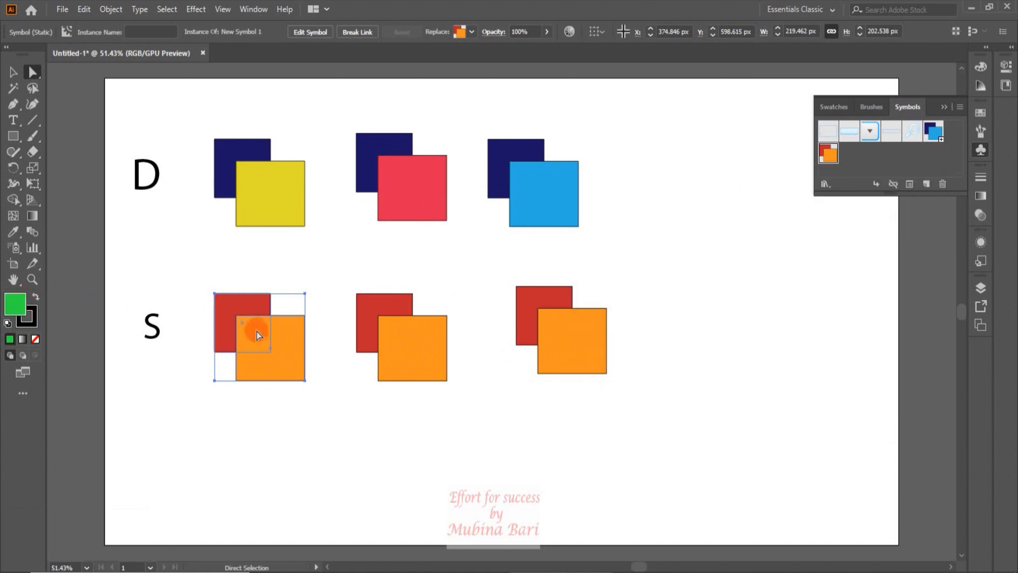
pyautogui.click(264, 378)
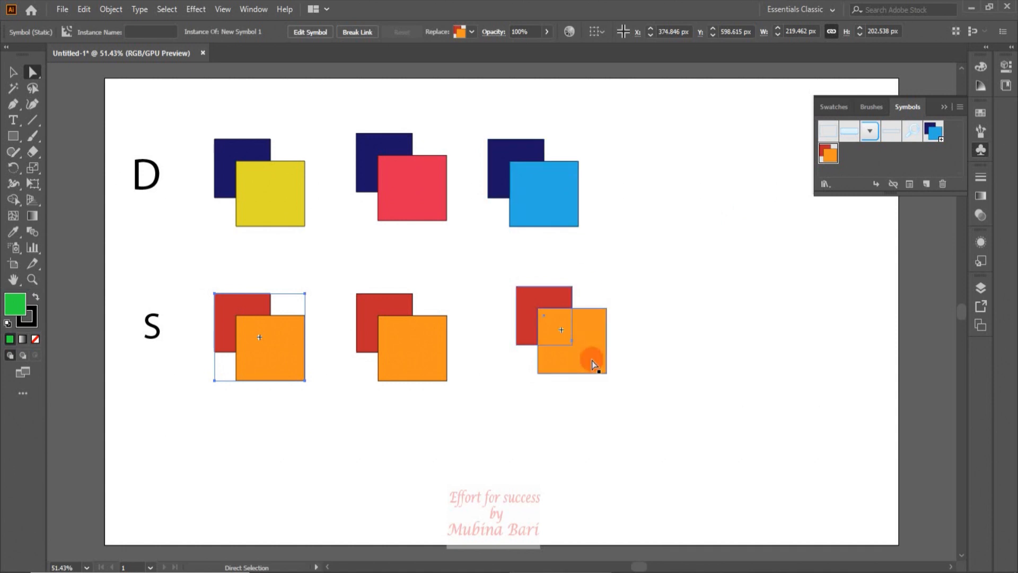
# - Open the blue dynamic symbol for editing and fill its back square dark brown
pyautogui.click(936, 137)
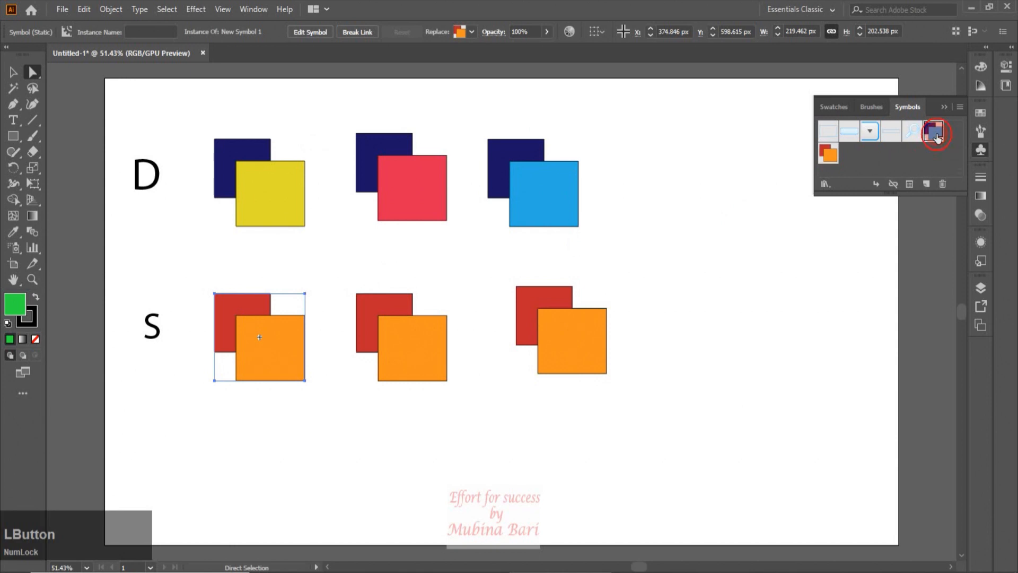
pyautogui.click(962, 109)
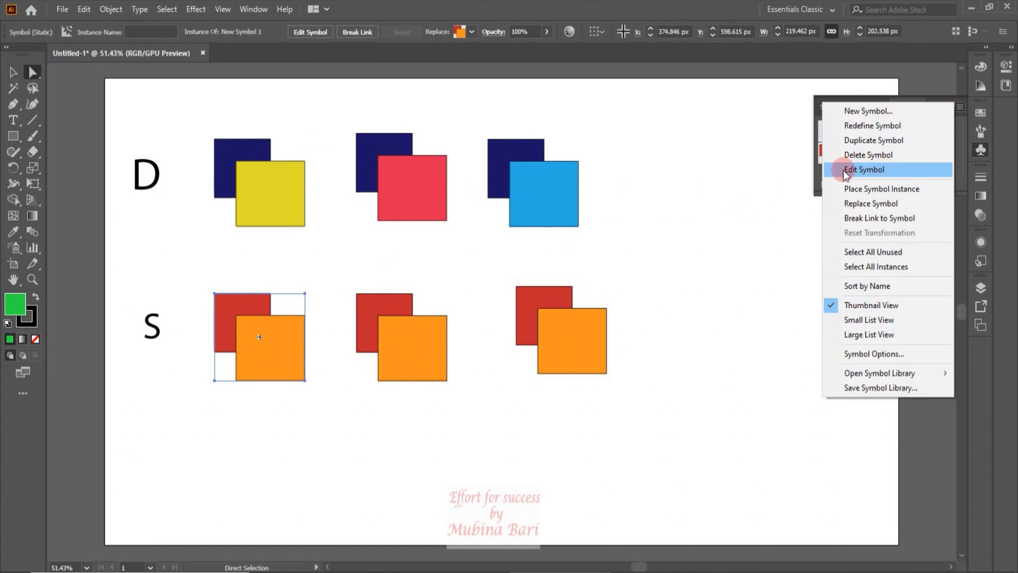
pyautogui.click(876, 169)
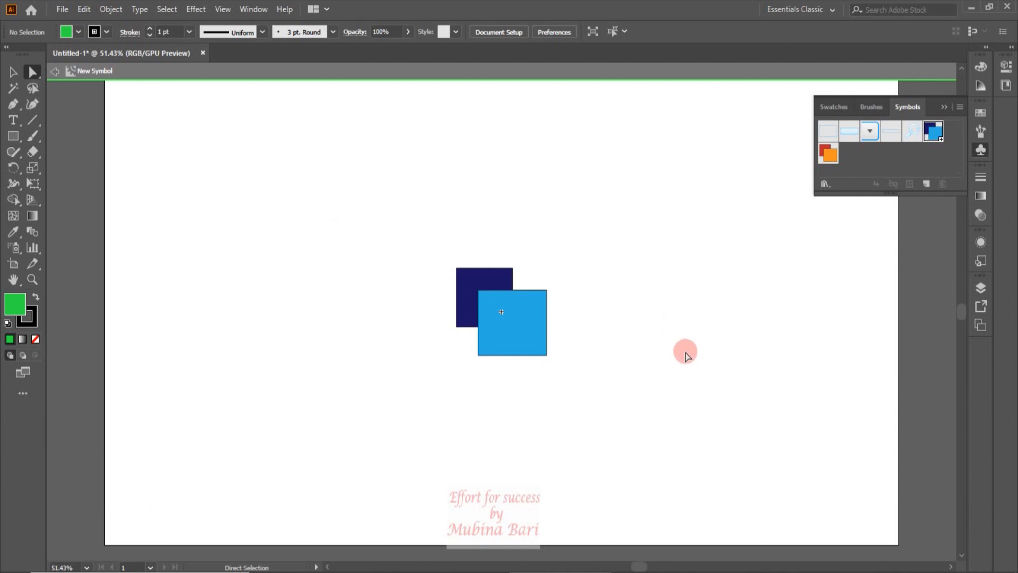
pyautogui.click(487, 351)
pyautogui.click(527, 346)
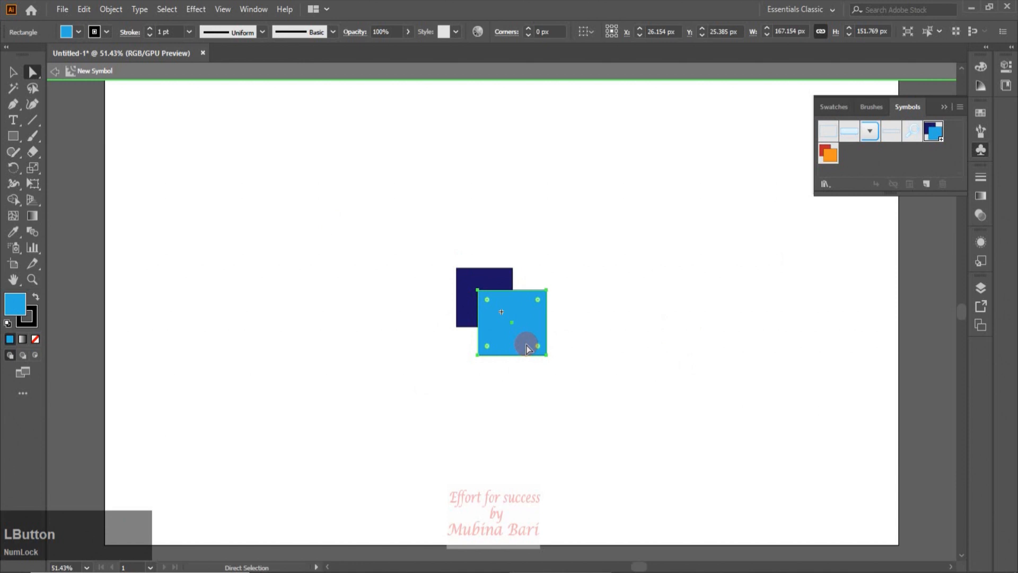
pyautogui.click(493, 283)
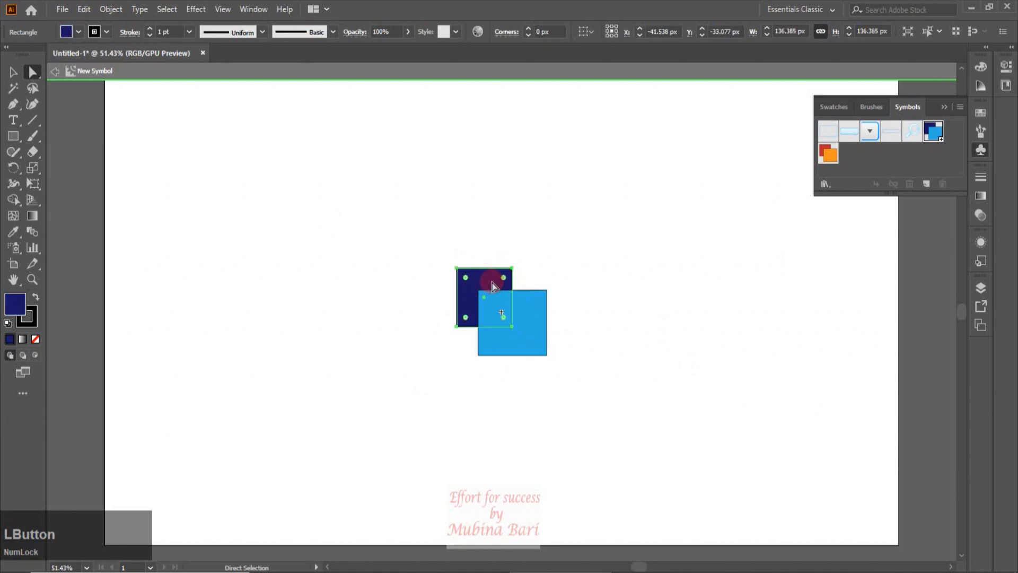
pyautogui.click(71, 37)
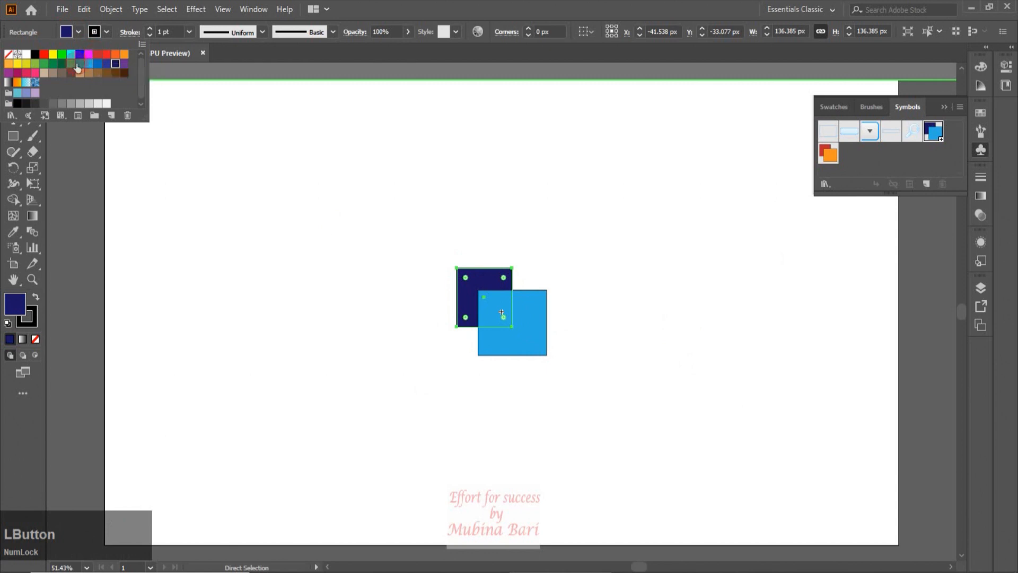
pyautogui.click(115, 73)
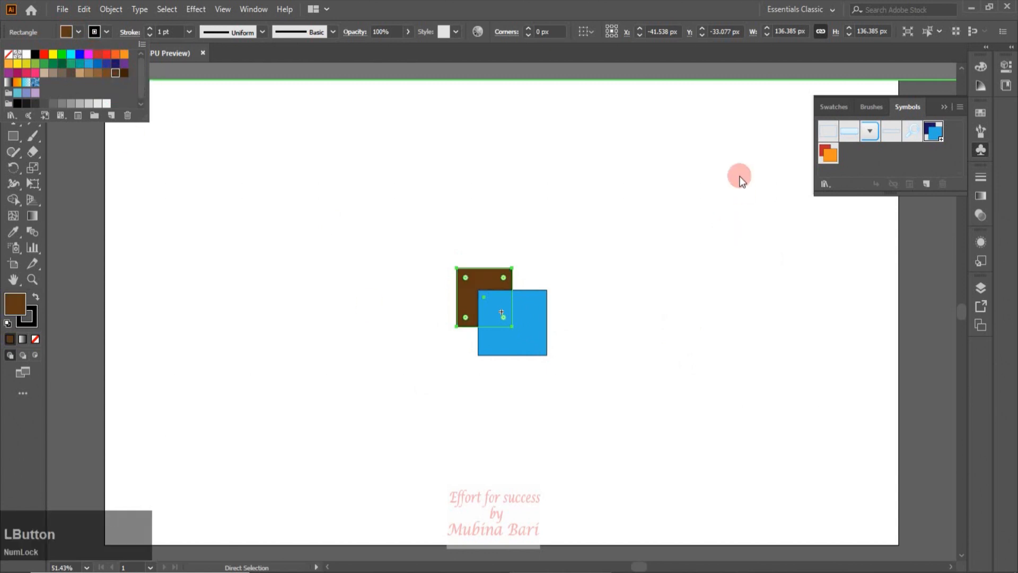
pyautogui.click(152, 182)
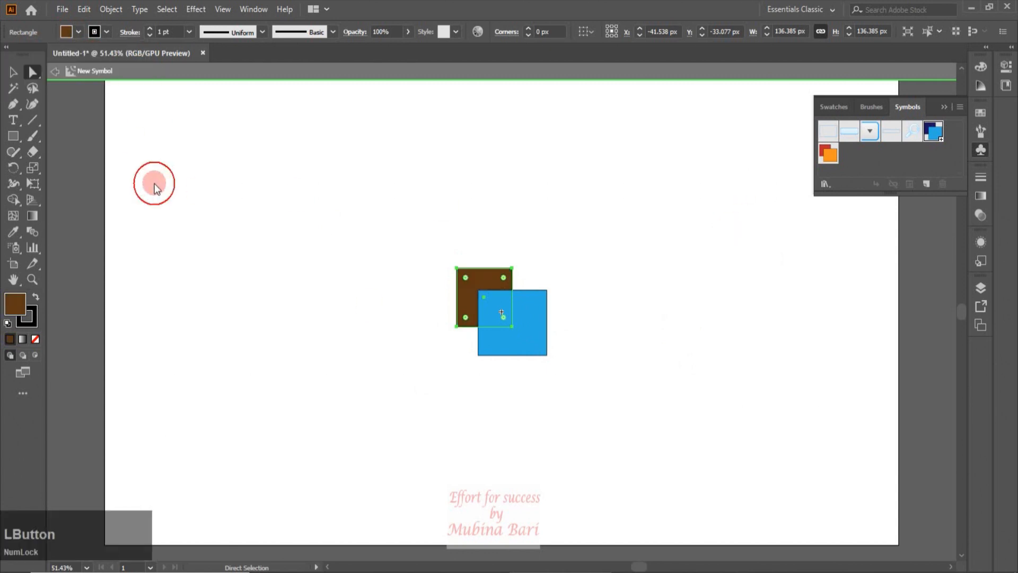
# - Reopen the brown and blue dynamic symbol for editing, fill its front square light brown, and leave symbol editing
pyautogui.click(57, 74)
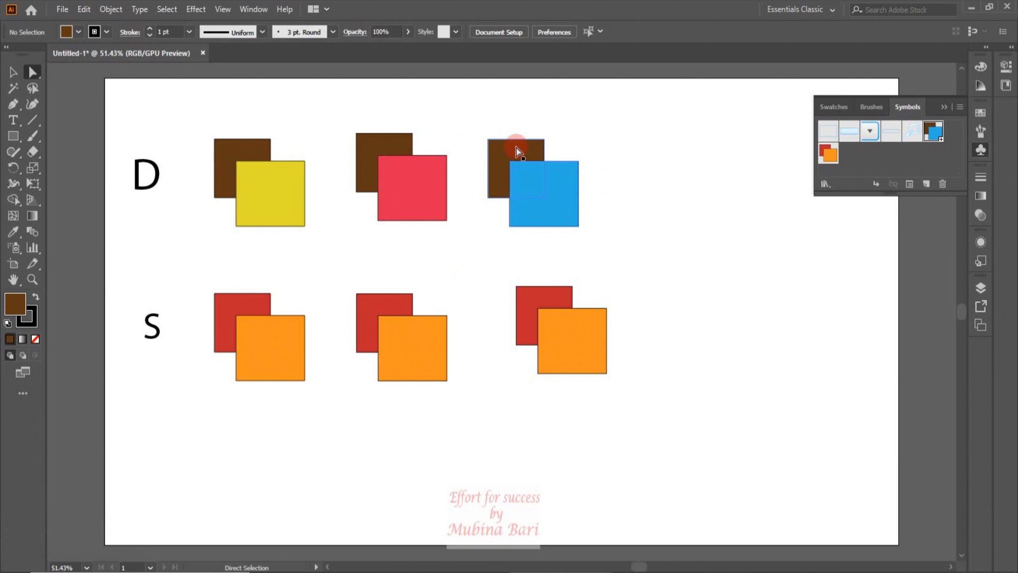
pyautogui.click(935, 133)
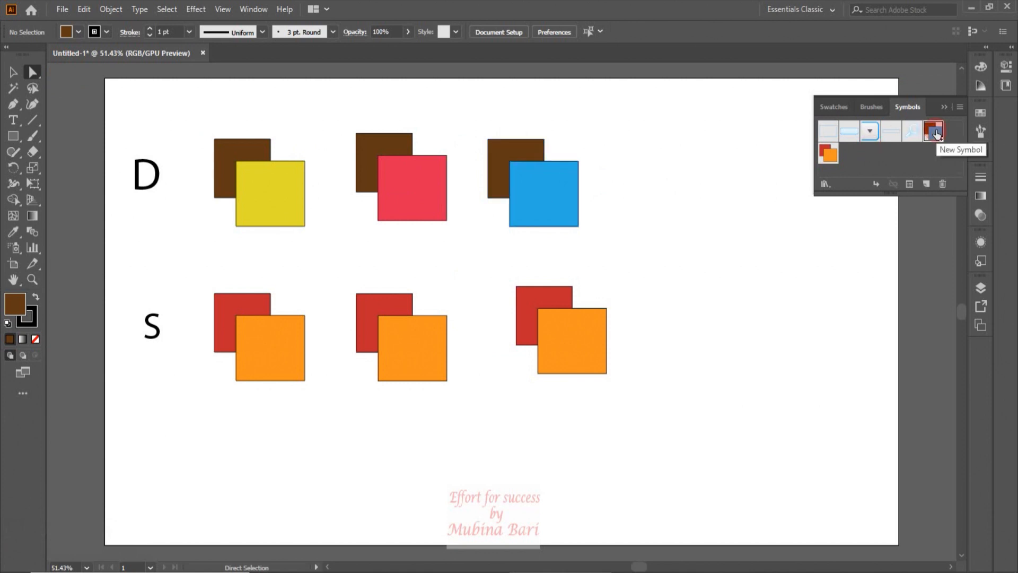
pyautogui.click(934, 132)
pyautogui.click(959, 106)
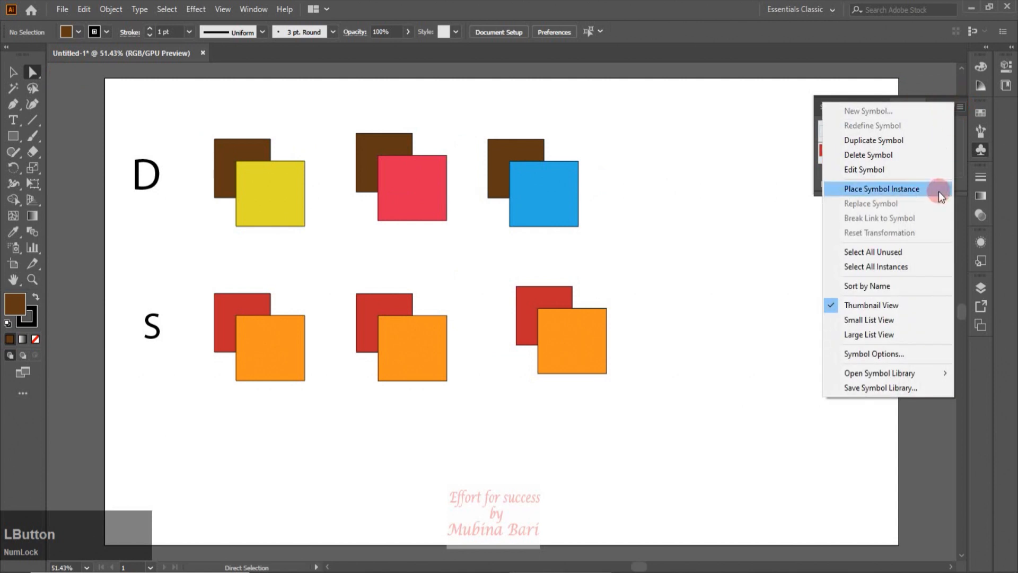
pyautogui.click(864, 170)
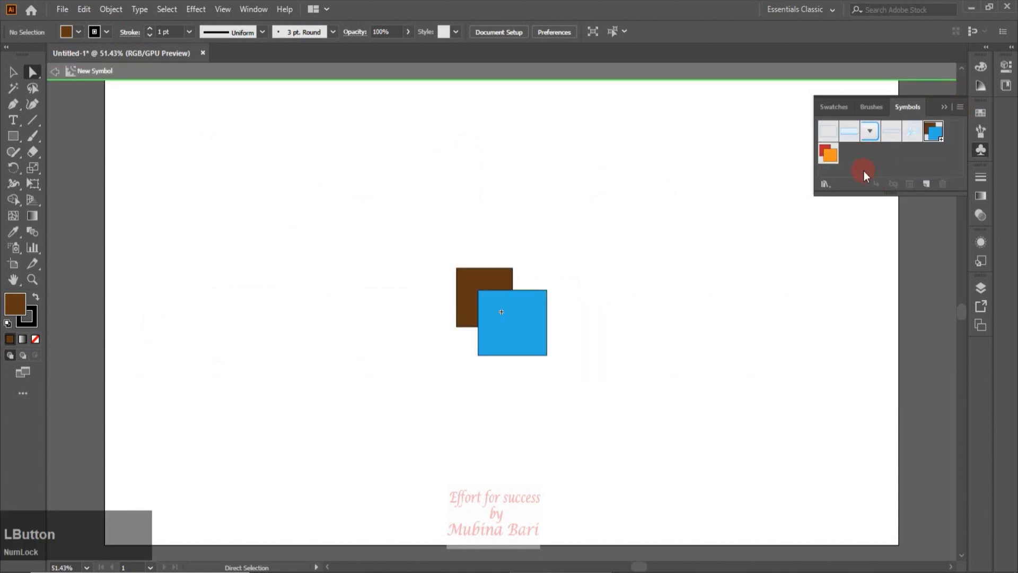
pyautogui.click(539, 354)
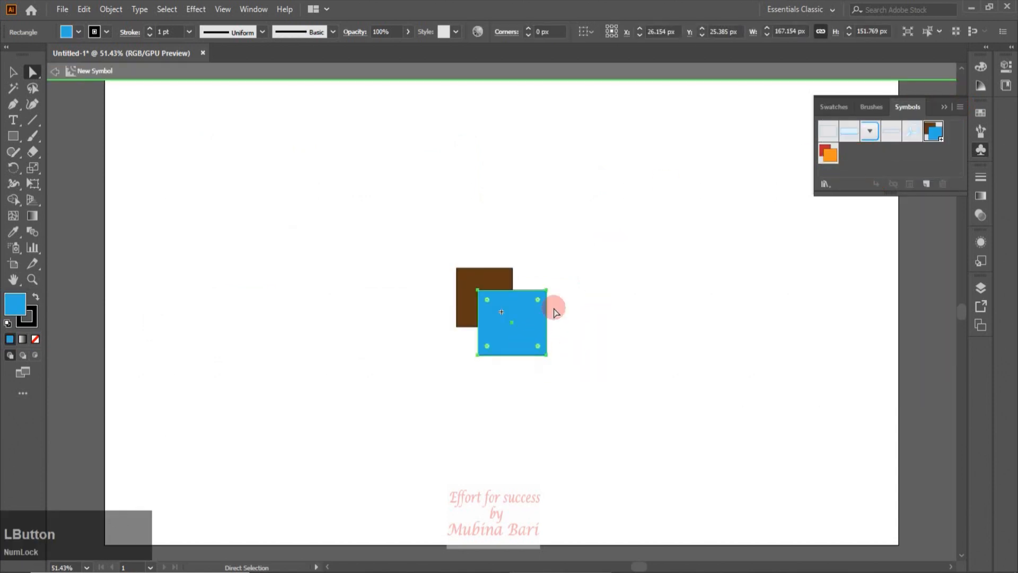
pyautogui.click(75, 33)
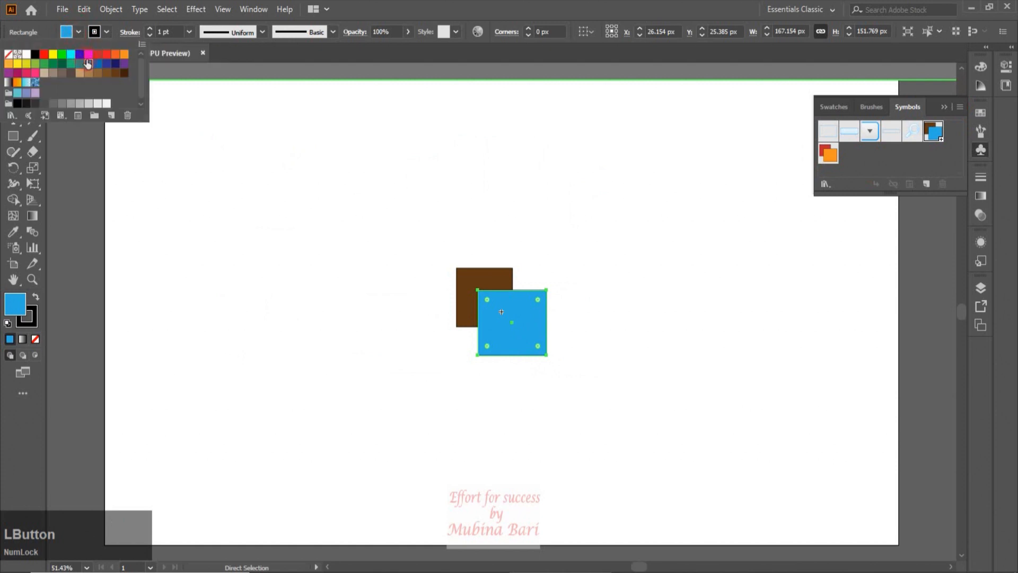
pyautogui.click(78, 76)
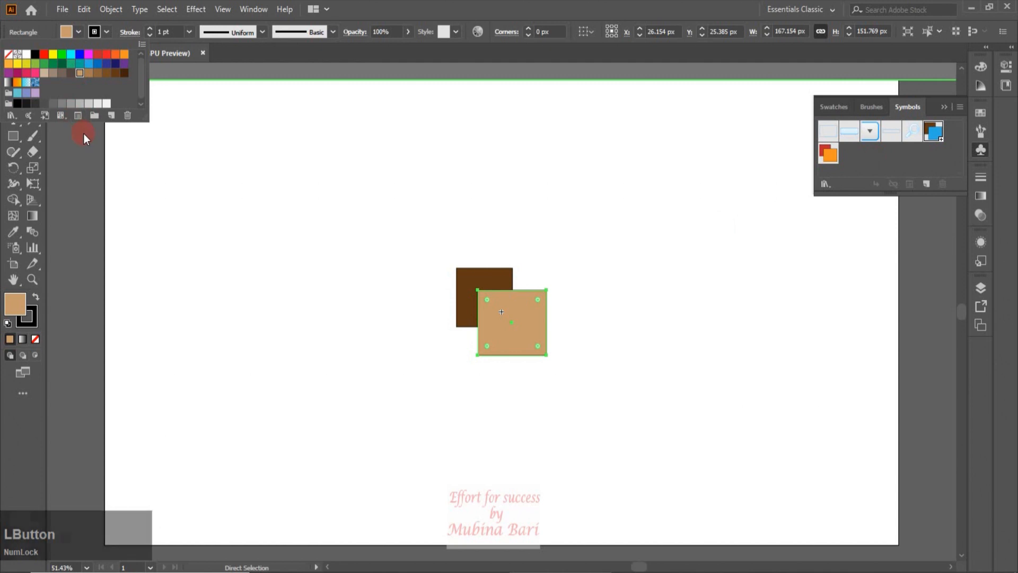
pyautogui.click(83, 132)
pyautogui.click(58, 74)
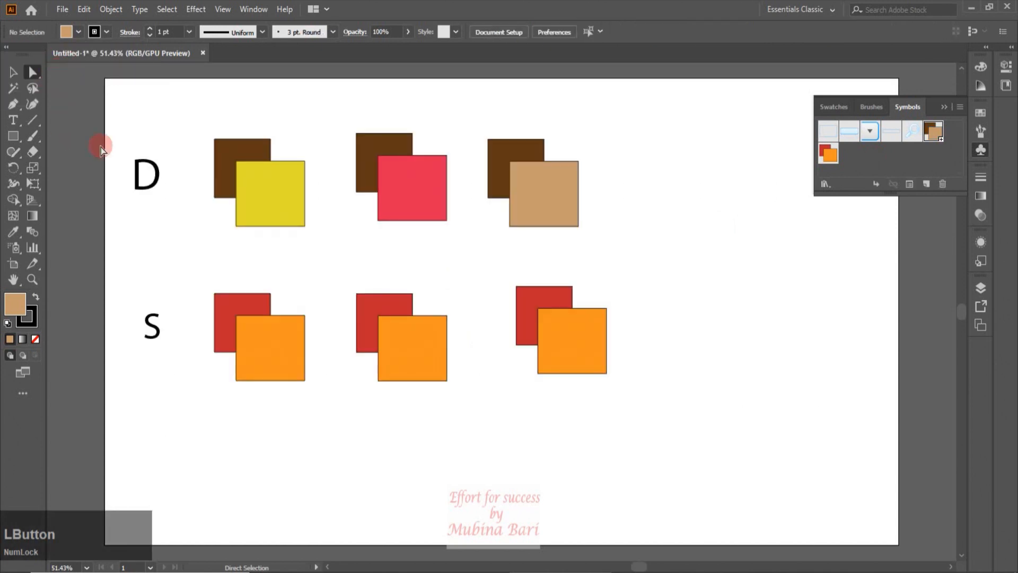
# - Compare the front and back square colours of the three D-row instances with the edited dynamic symbol
pyautogui.click(547, 211)
pyautogui.click(542, 140)
pyautogui.click(575, 200)
pyautogui.click(580, 207)
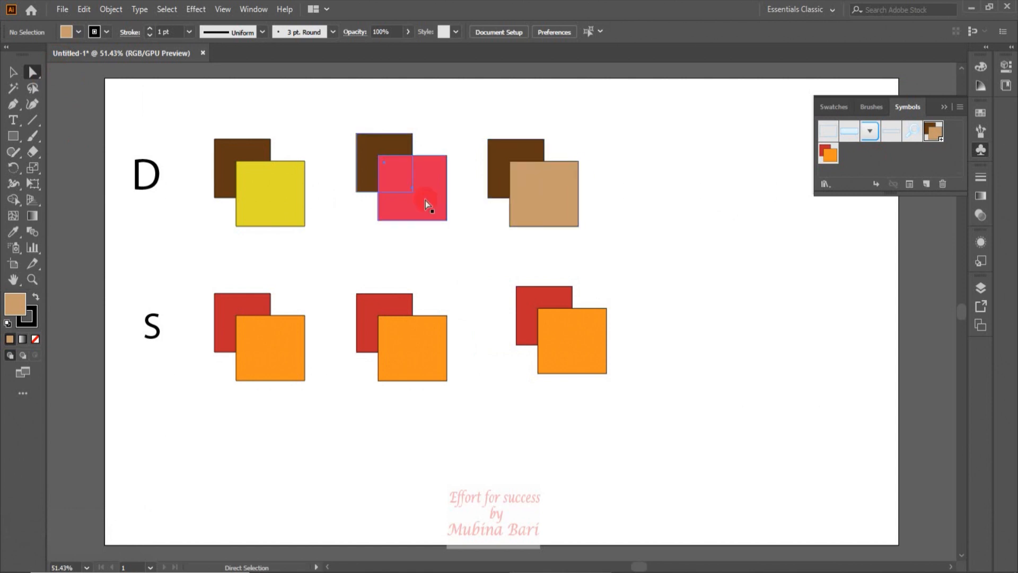
pyautogui.click(393, 205)
pyautogui.click(212, 222)
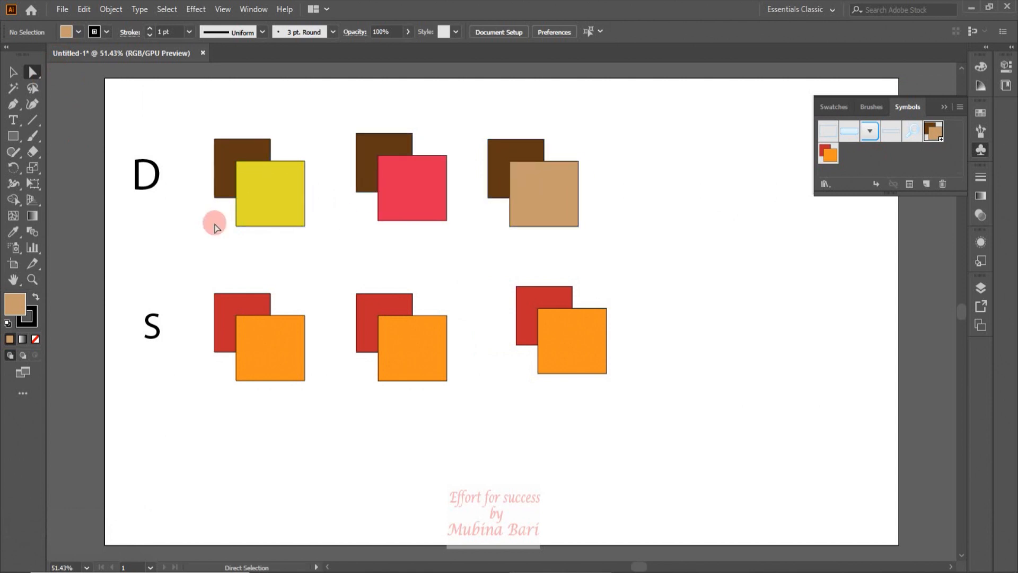
pyautogui.click(265, 226)
pyautogui.click(414, 235)
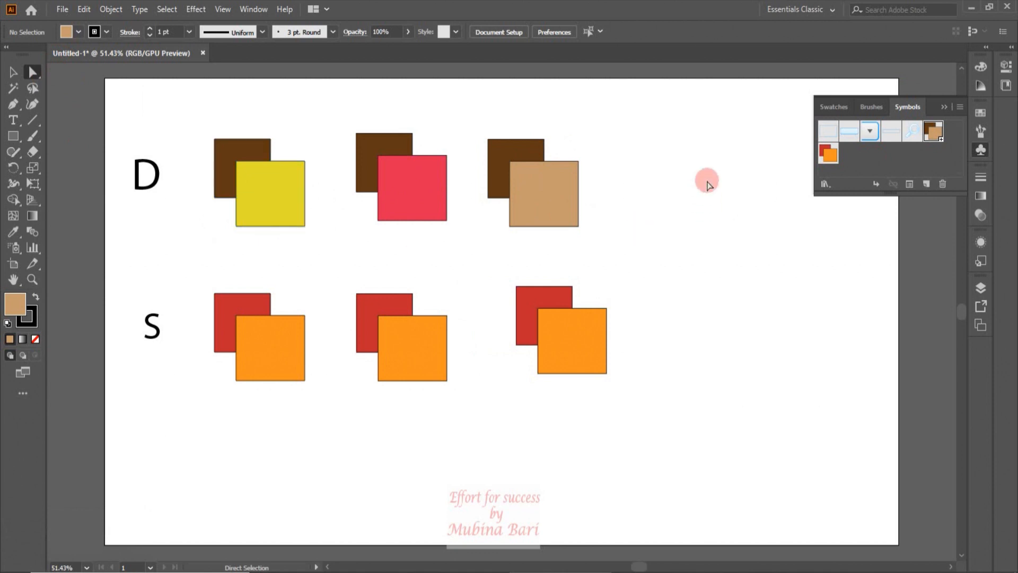
# - Open the red and orange static symbol for editing, fill its front square dark green, and leave symbol editing
pyautogui.click(830, 159)
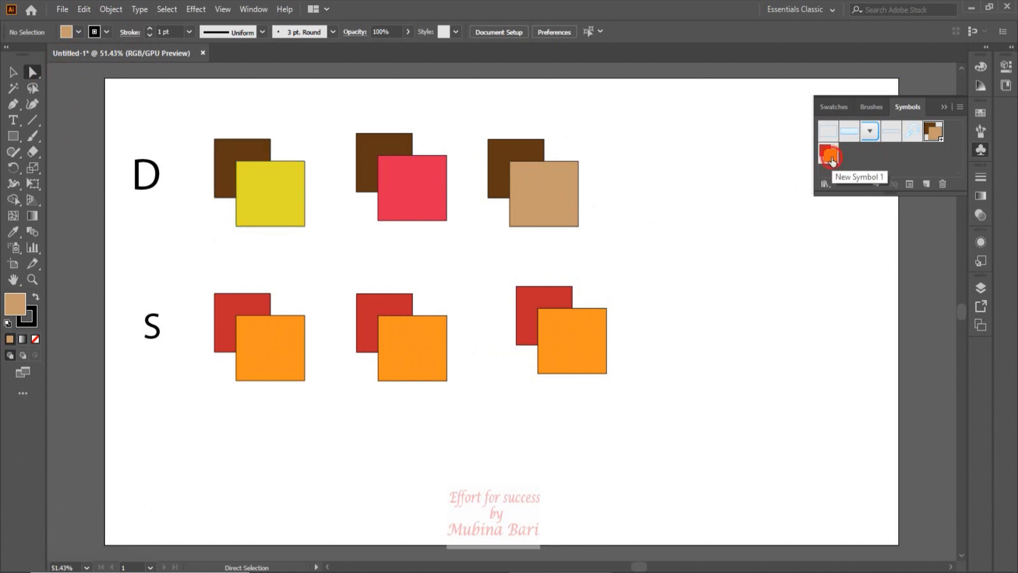
pyautogui.click(831, 161)
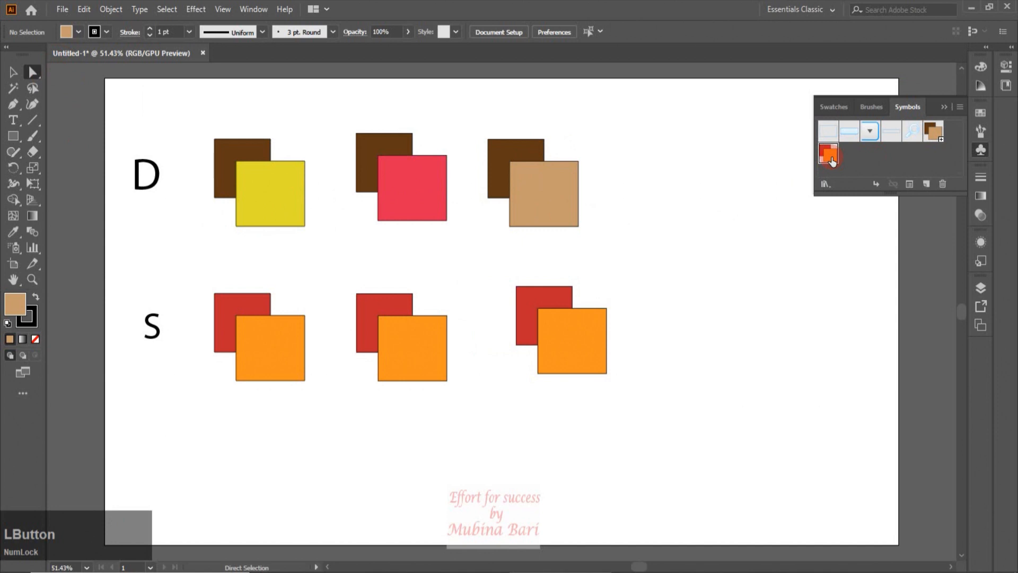
pyautogui.click(958, 108)
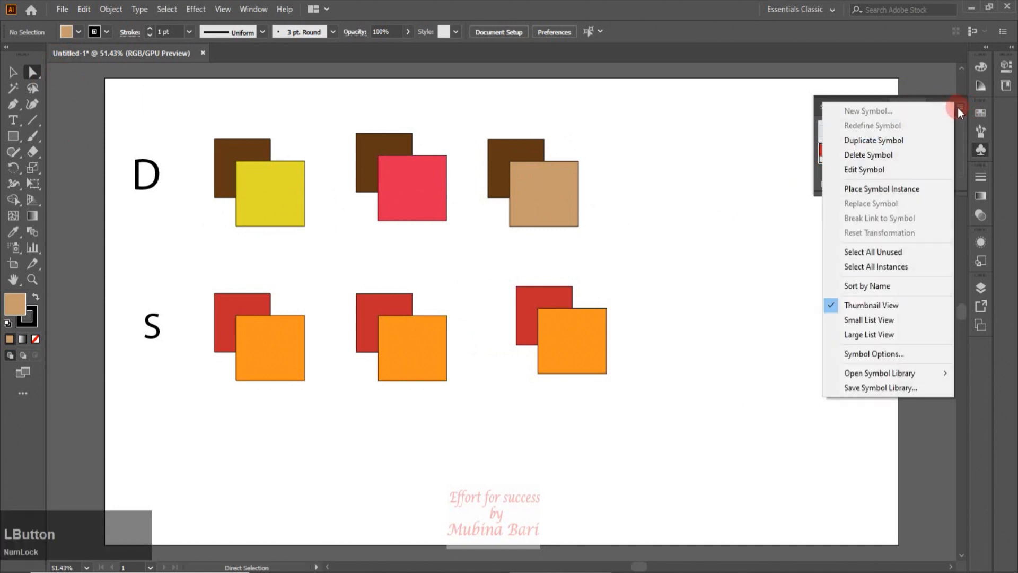
pyautogui.click(873, 170)
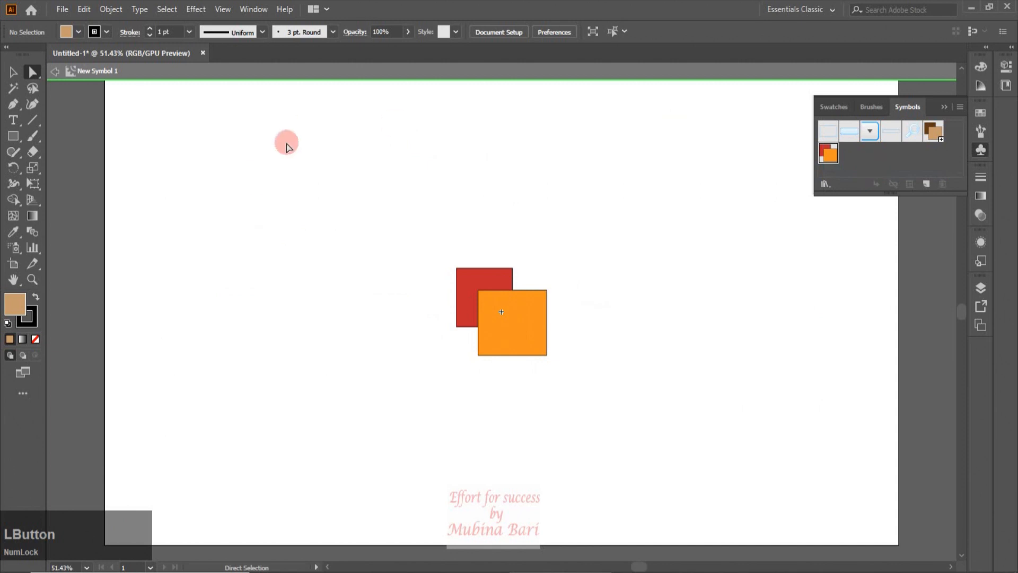
pyautogui.click(537, 344)
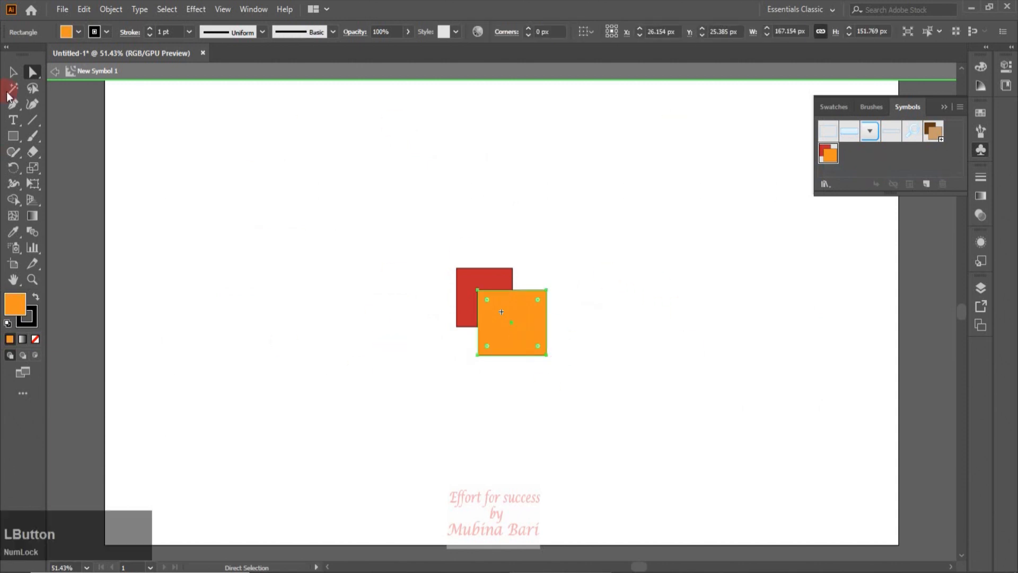
pyautogui.click(74, 34)
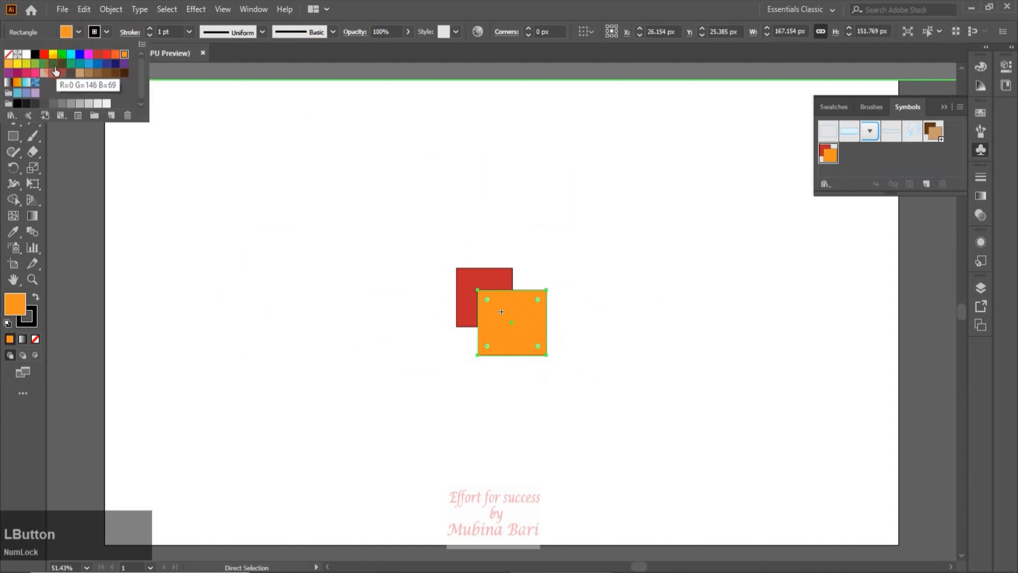
pyautogui.click(62, 65)
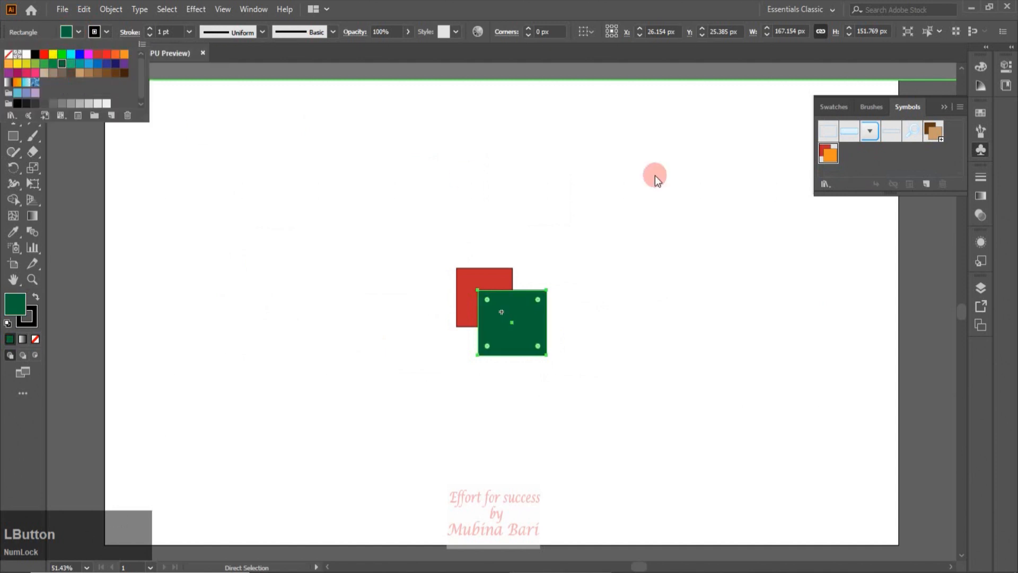
pyautogui.click(197, 169)
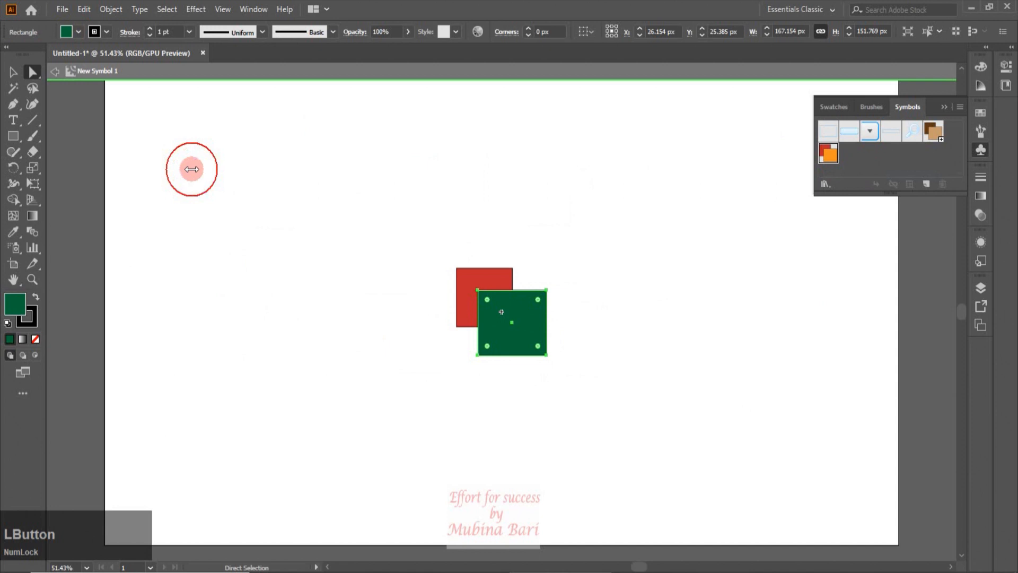
pyautogui.click(56, 73)
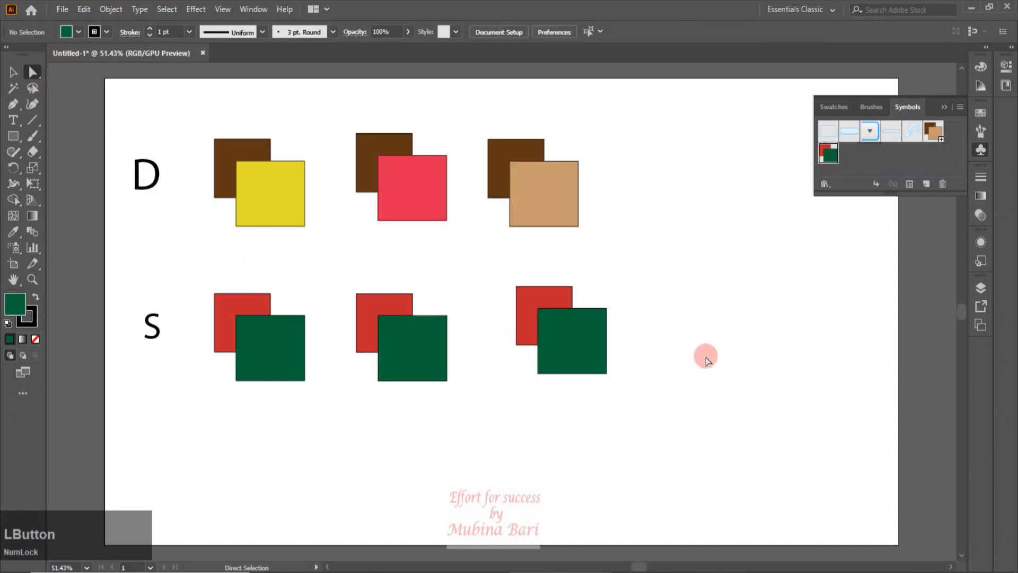
pyautogui.click(256, 353)
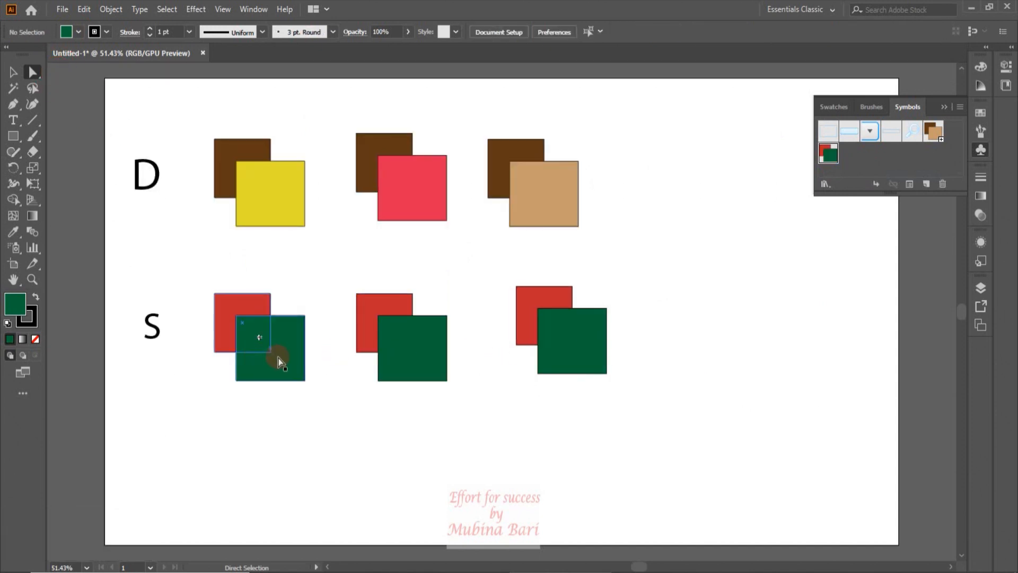
# - Delete the red and green static symbol together with all its instances
pyautogui.click(790, 344)
pyautogui.click(835, 163)
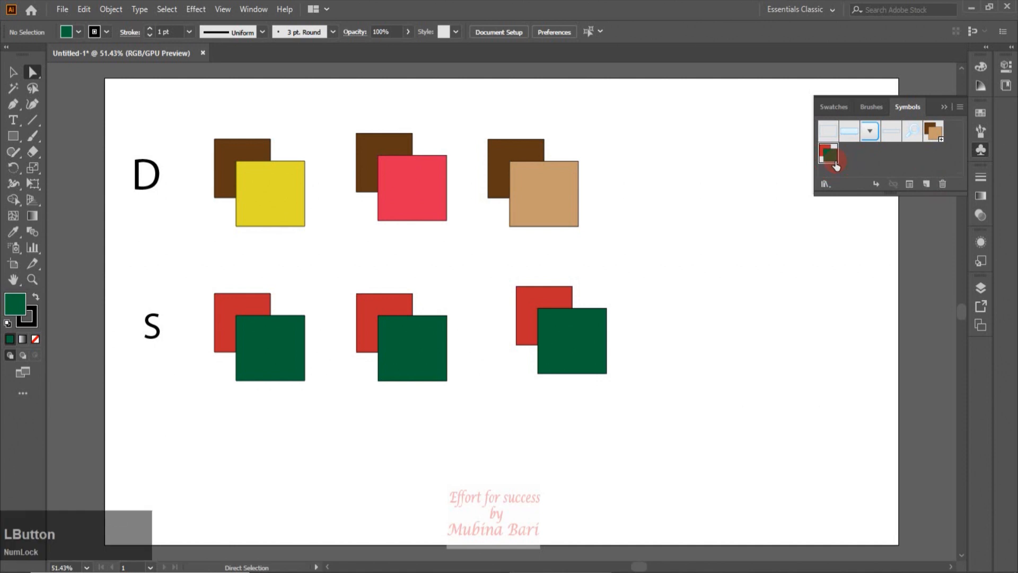
pyautogui.click(943, 184)
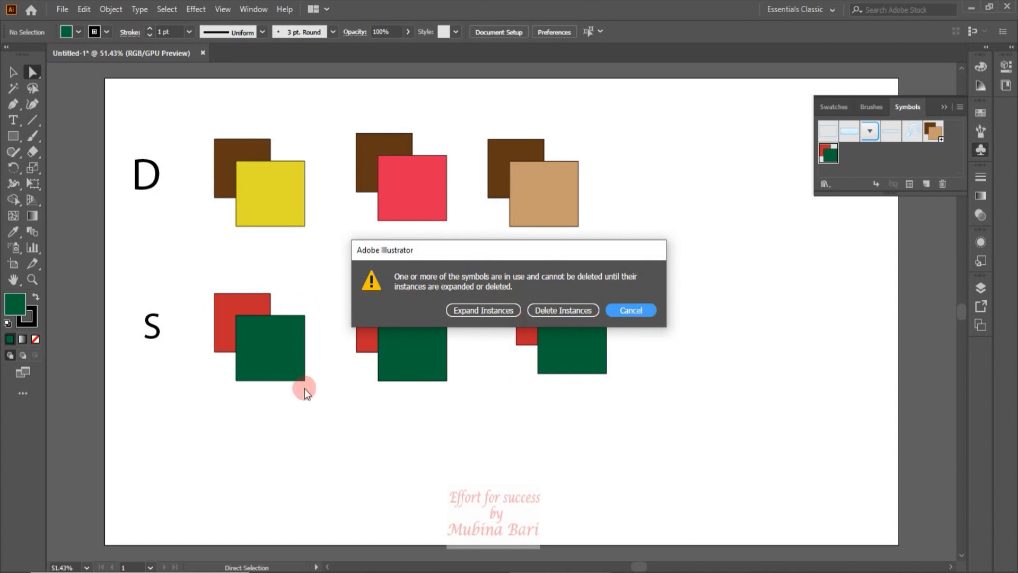
pyautogui.click(575, 314)
pyautogui.click(852, 163)
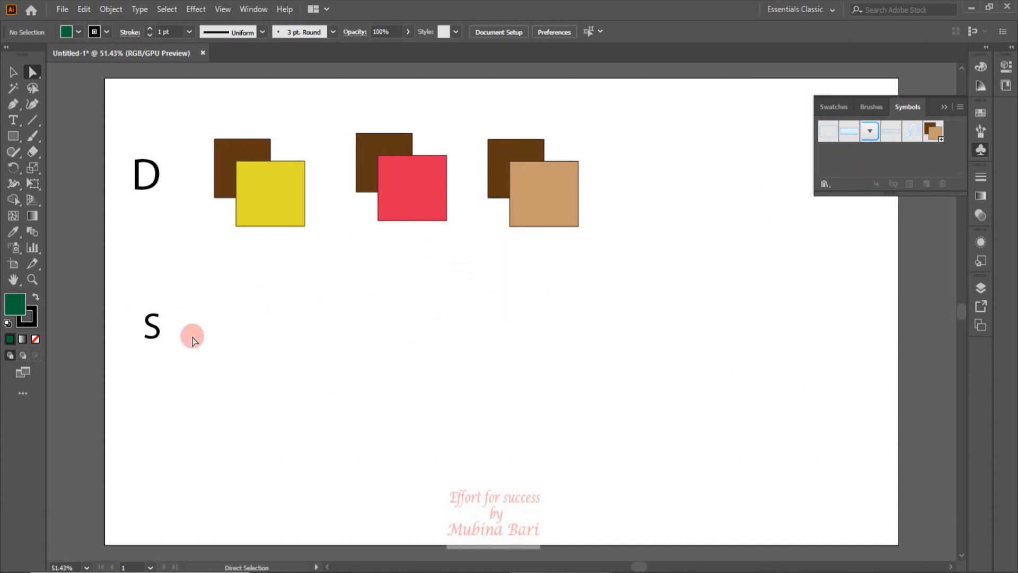
# - Delete the S and D text labels from the artboard
pyautogui.click(153, 333)
pyautogui.press('Delete')
pyautogui.click(136, 183)
pyautogui.press('Delete')
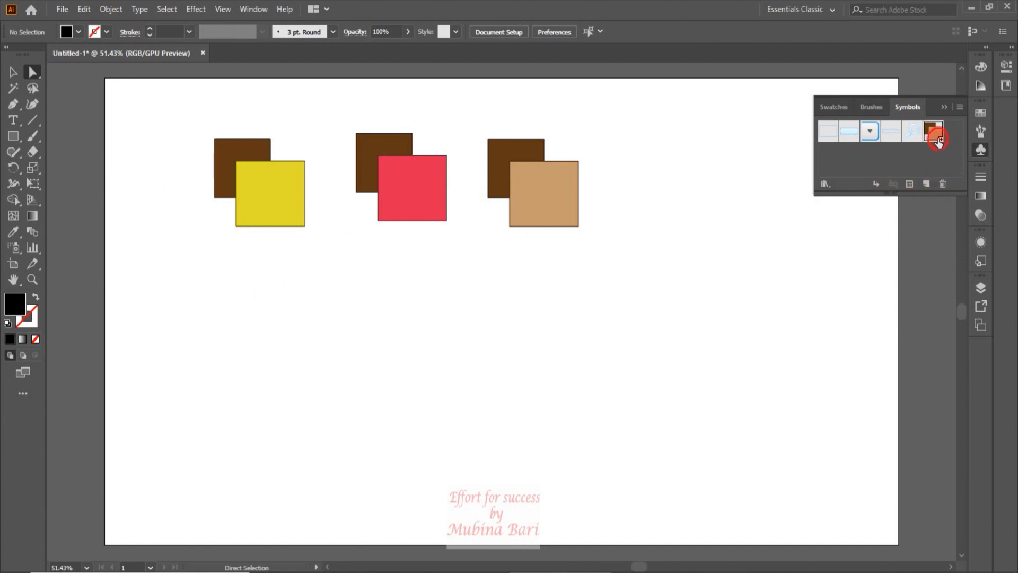
# - Undo the deletion of both text labels and of the static symbol with its instances
pyautogui.click(931, 132)
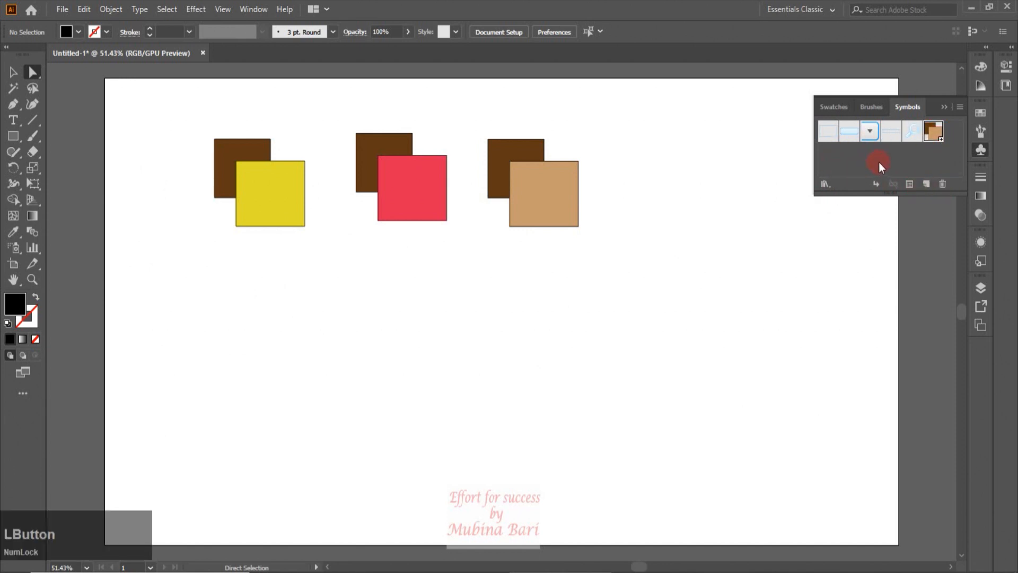
pyautogui.hotkey('ctrl', 'z')
pyautogui.hotkey('ctrl', 'z')
pyautogui.hotkey('ctrl', 'z')
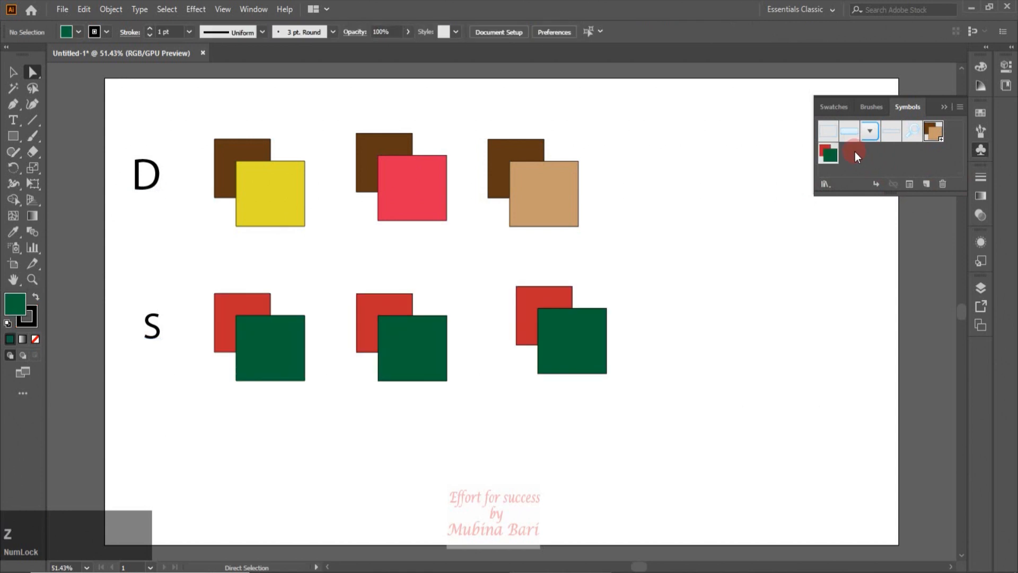
# - Clear the artboard by deleting the D and S labels and all symbol instances
pyautogui.moveTo(106, 110); pyautogui.dragTo(614, 380)
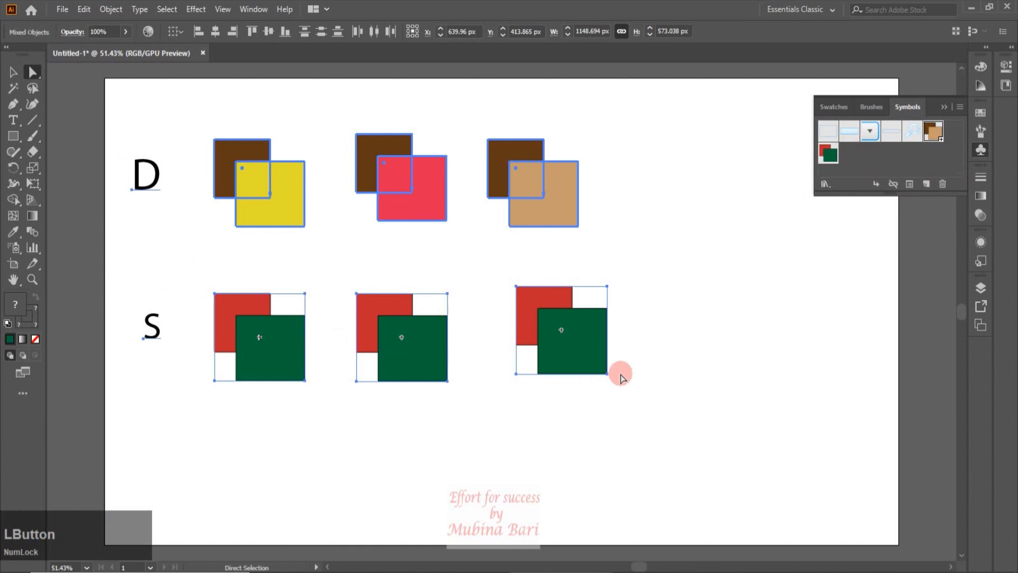
pyautogui.press('Delete')
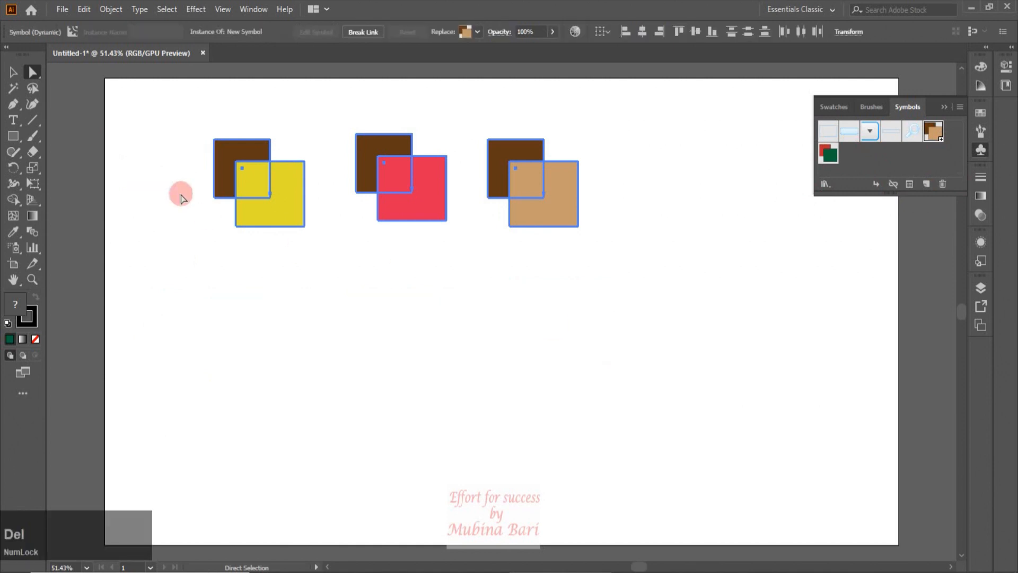
pyautogui.moveTo(182, 119); pyautogui.dragTo(596, 223)
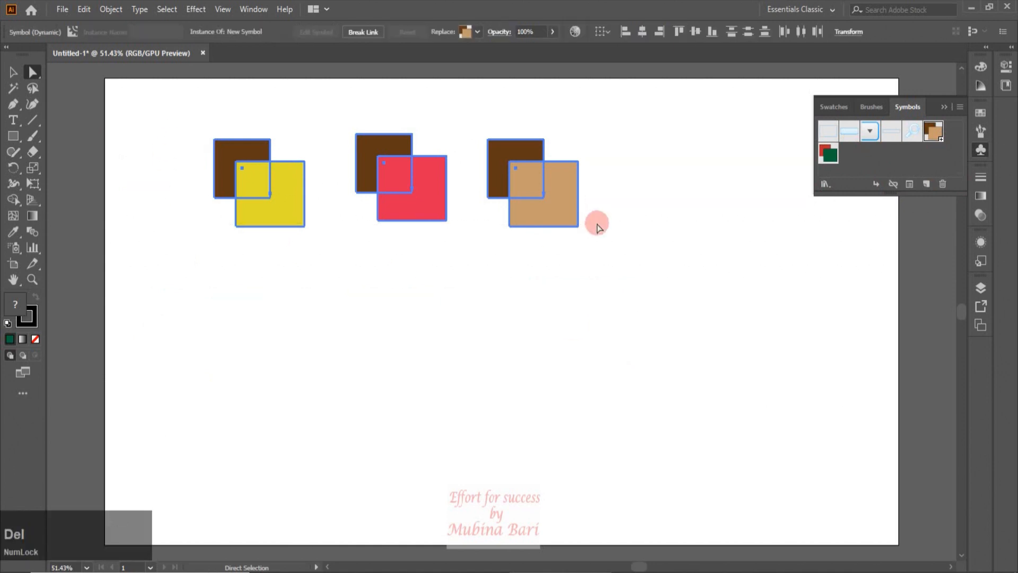
pyautogui.press('Delete')
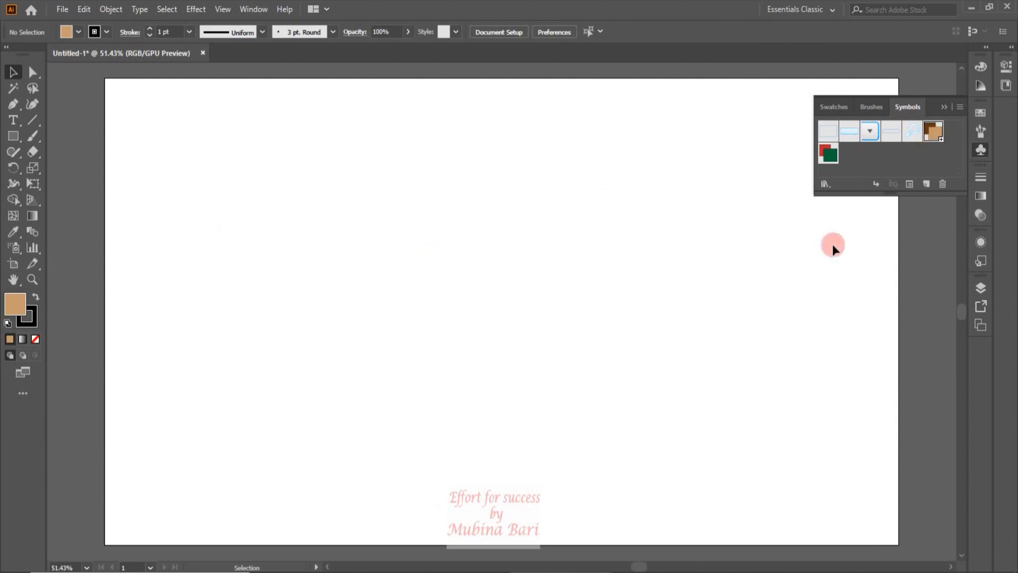
# - Place an instance of the brown dynamic symbol in the artboard's upper-left area and view the symbol's options without changing them
pyautogui.click(876, 184)
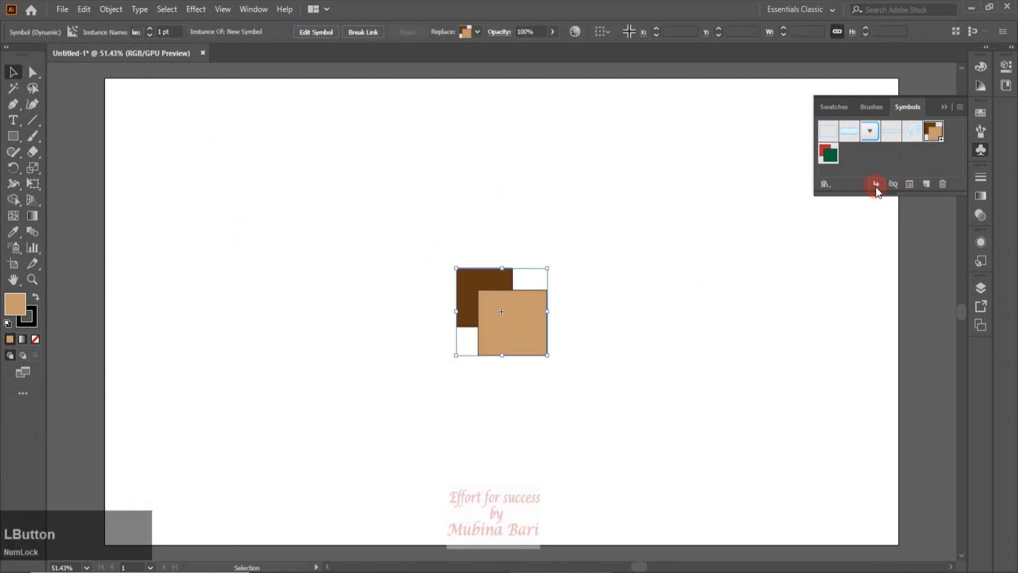
pyautogui.moveTo(522, 327); pyautogui.dragTo(286, 212)
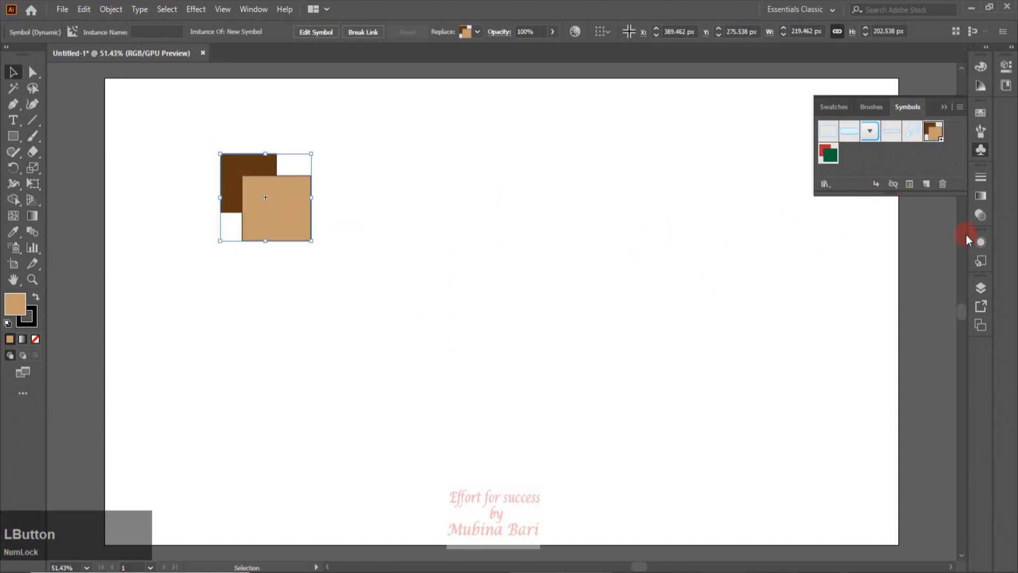
pyautogui.click(912, 183)
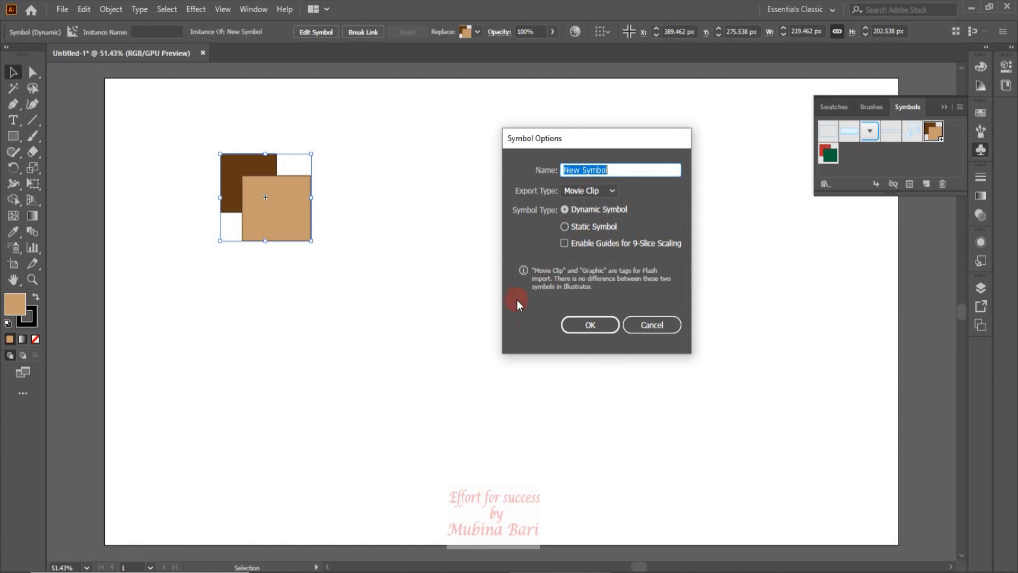
pyautogui.click(643, 328)
# - Draw a rectangle about 237 px wide and 208 px high near the artboard's centre and fill it with RGB magenta
pyautogui.moveTo(9, 142)
pyautogui.mouseDown()
pyautogui.moveTo(411, 266)
pyautogui.moveTo(482, 255)
pyautogui.moveTo(418, 228)
pyautogui.moveTo(515, 316)
pyautogui.mouseUp()
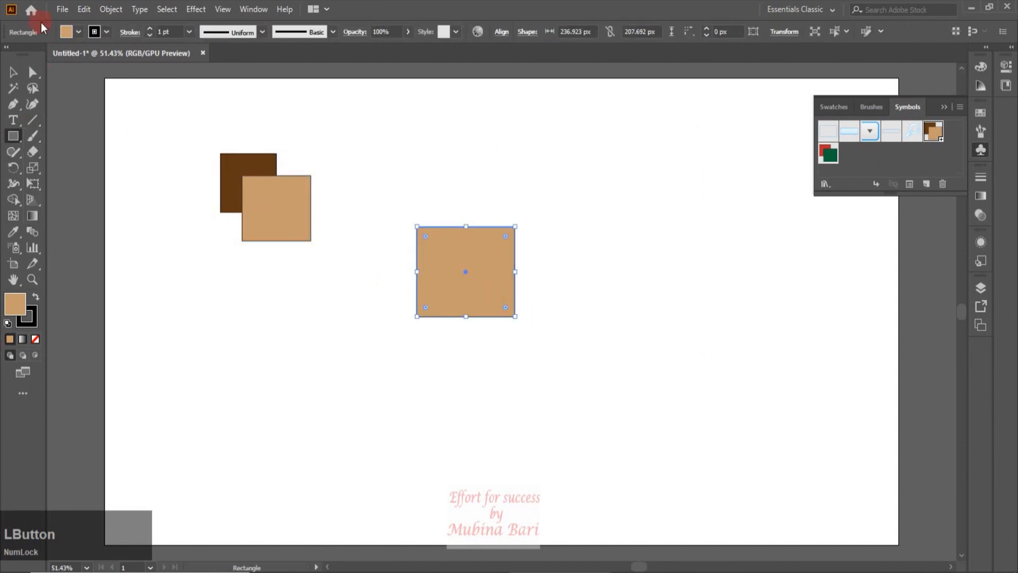
pyautogui.click(78, 36)
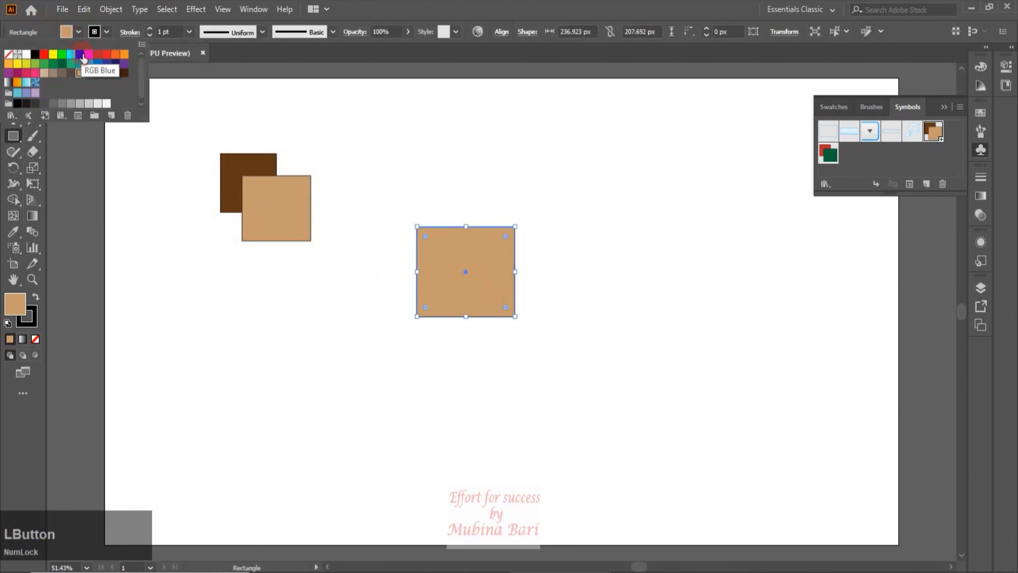
pyautogui.click(87, 55)
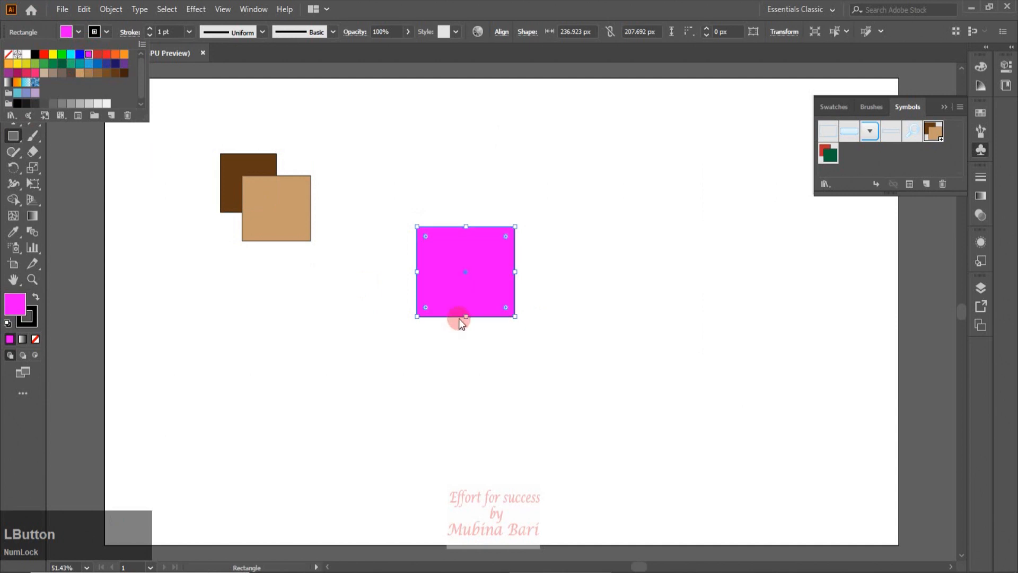
pyautogui.click(483, 332)
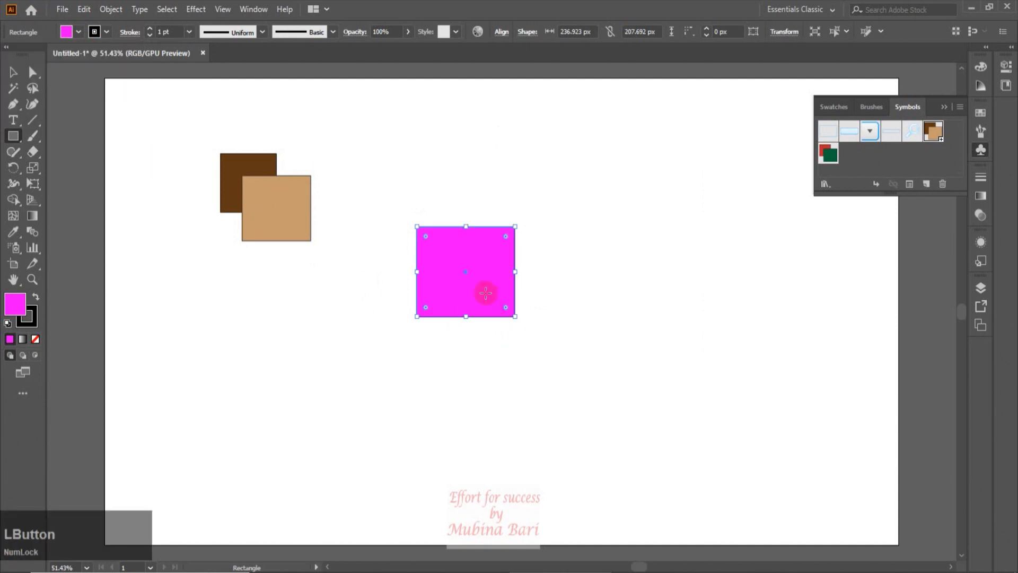
# - Save the magenta rectangle as a dynamic symbol with guides for 9-slice scaling enabled
pyautogui.click(13, 72)
pyautogui.moveTo(454, 291); pyautogui.dragTo(845, 158)
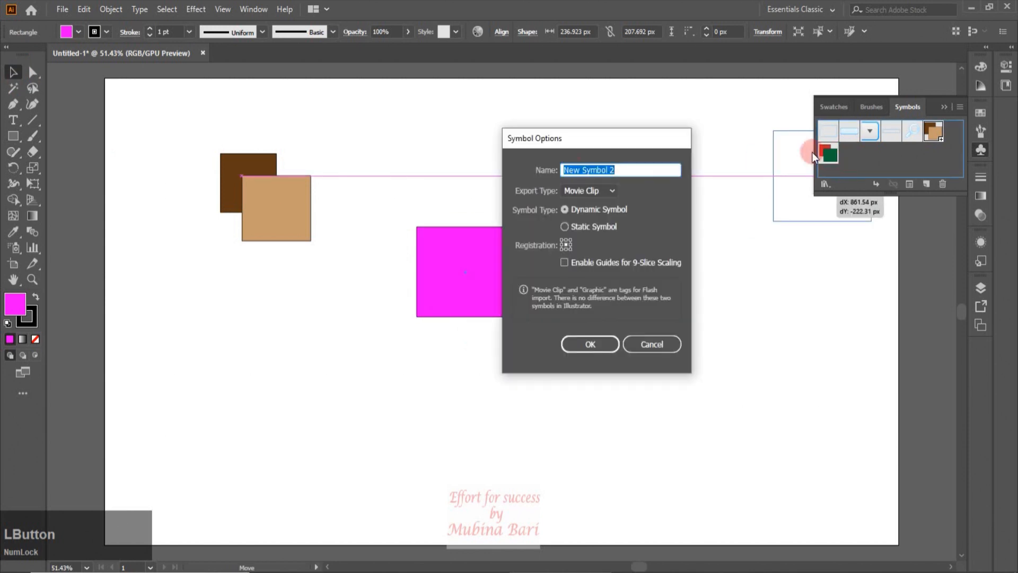
pyautogui.click(564, 262)
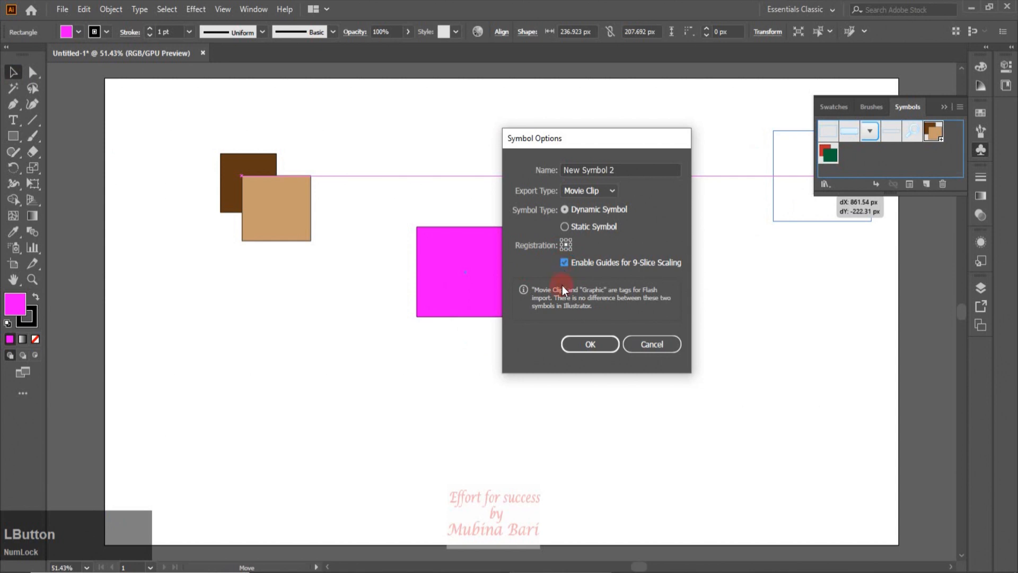
pyautogui.click(590, 345)
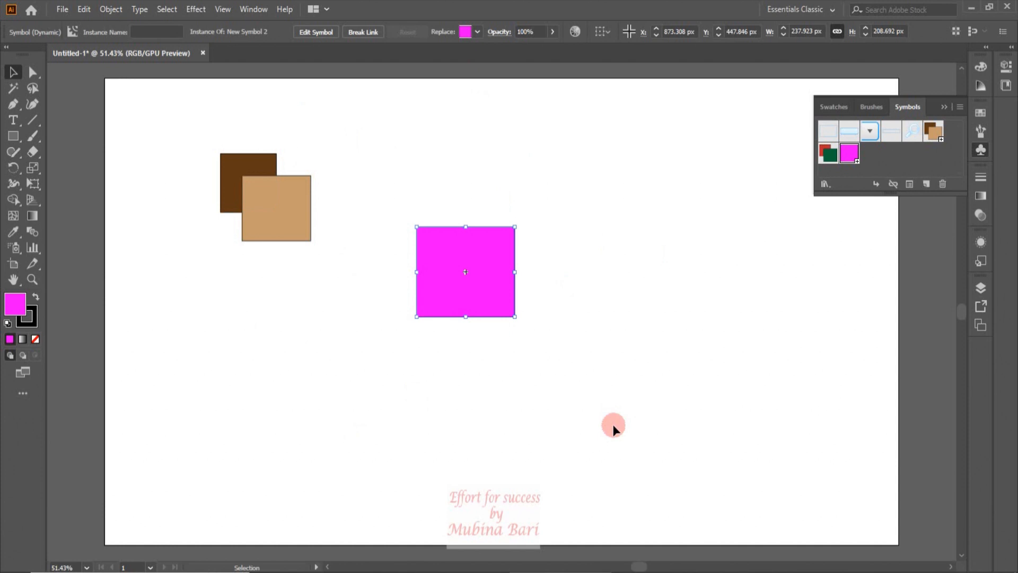
# - Open the brown symbol for editing to check it for 9-slice guides, and exit without changing it
pyautogui.click(936, 138)
pyautogui.click(959, 107)
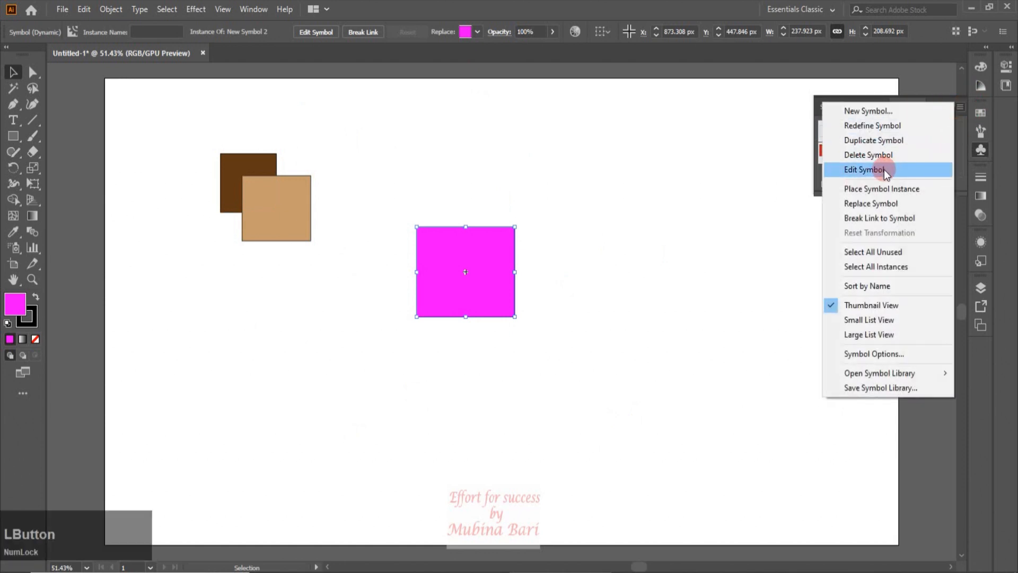
pyautogui.click(883, 170)
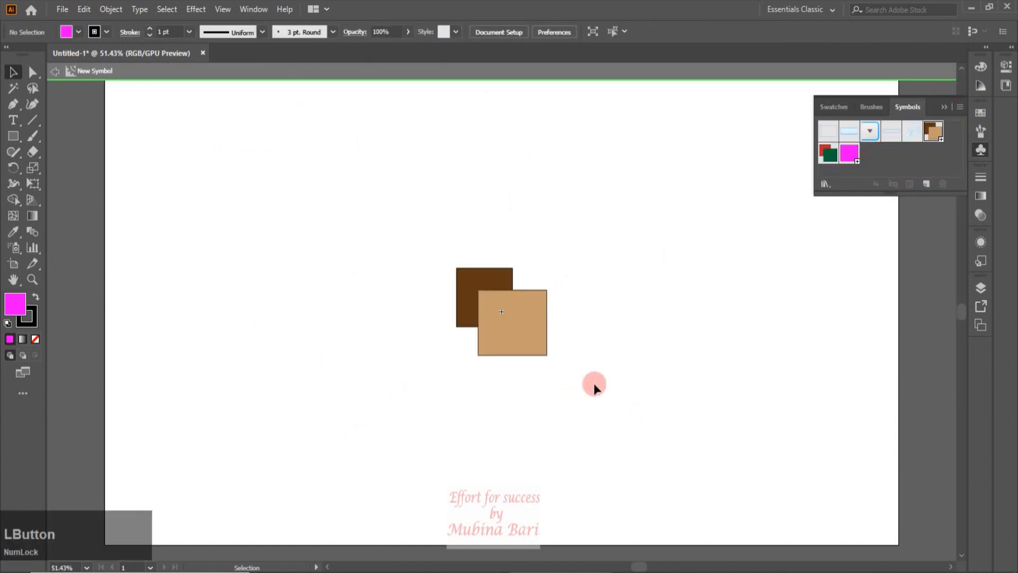
pyautogui.click(55, 71)
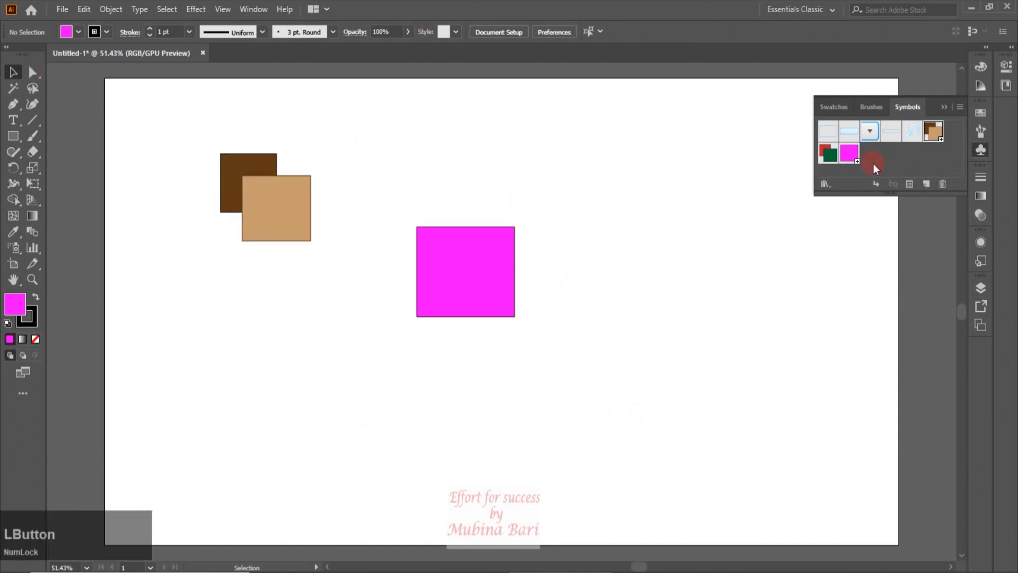
# - Open the magenta symbol for editing and rotate its rectangle into a diamond position across the 9-slice guides
pyautogui.click(852, 155)
pyautogui.click(960, 108)
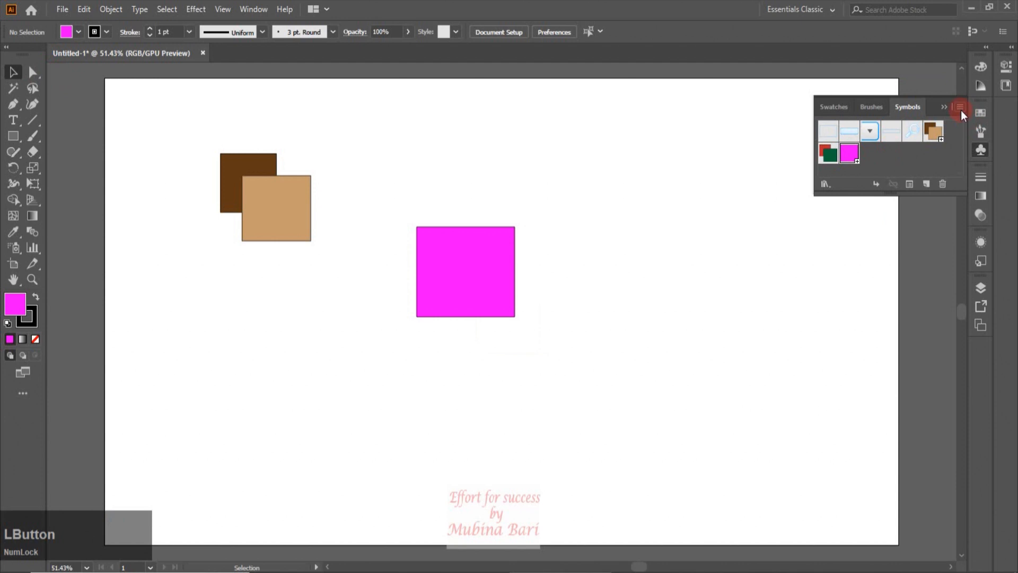
pyautogui.click(875, 169)
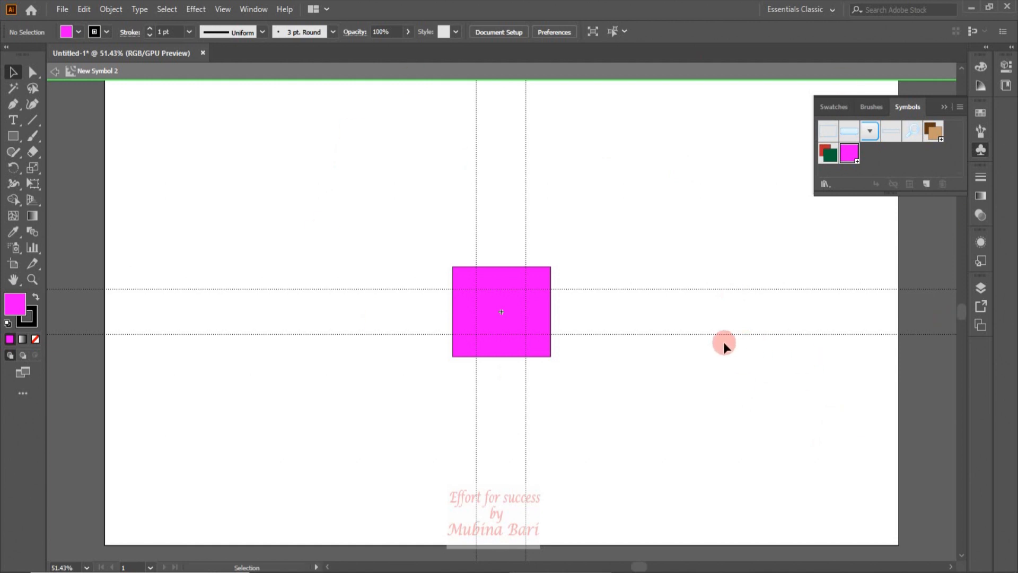
pyautogui.click(454, 350)
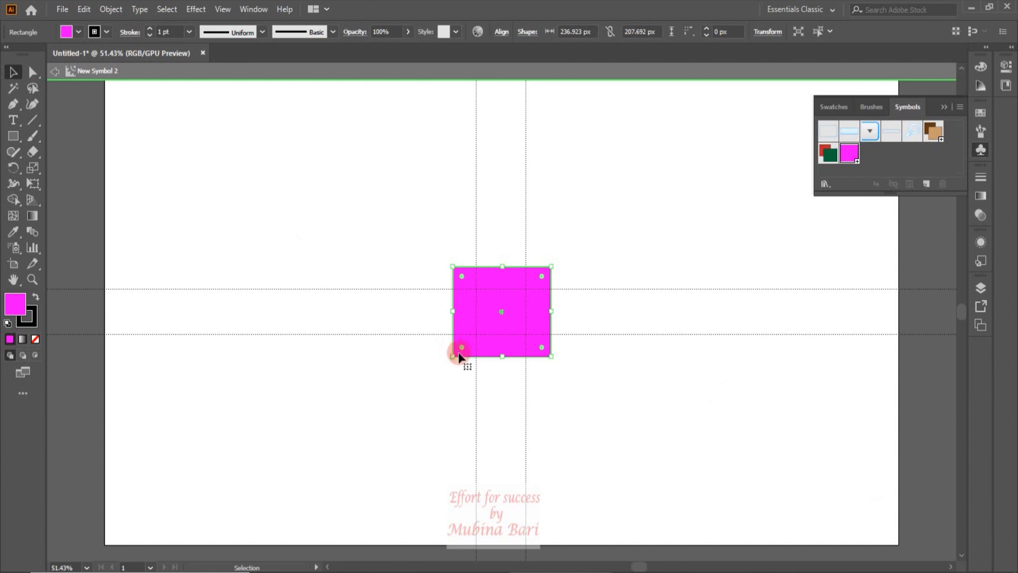
pyautogui.moveTo(453, 351)
pyautogui.mouseDown()
pyautogui.moveTo(425, 391)
pyautogui.moveTo(449, 356)
pyautogui.mouseUp()
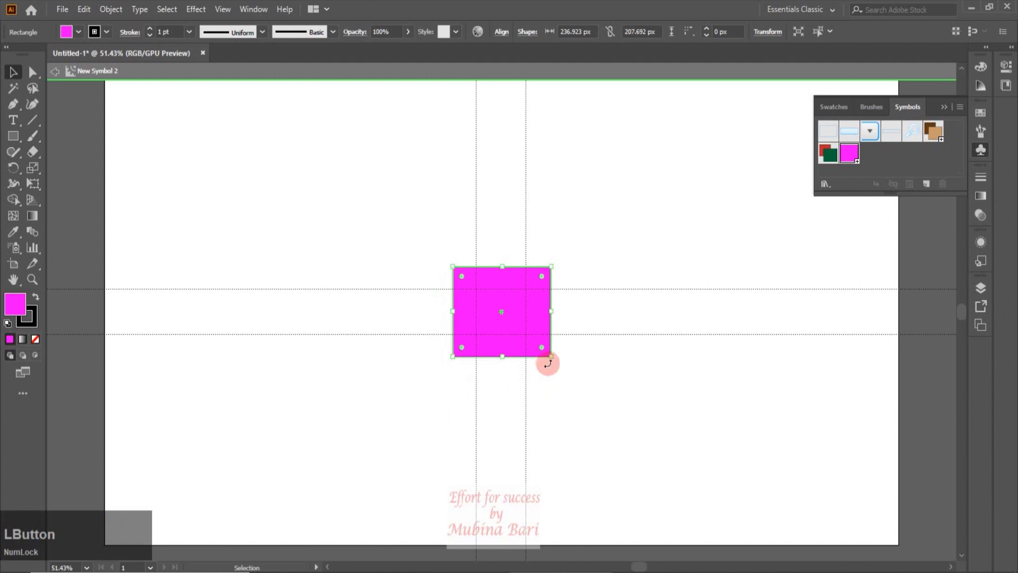
pyautogui.moveTo(550, 361); pyautogui.dragTo(582, 311)
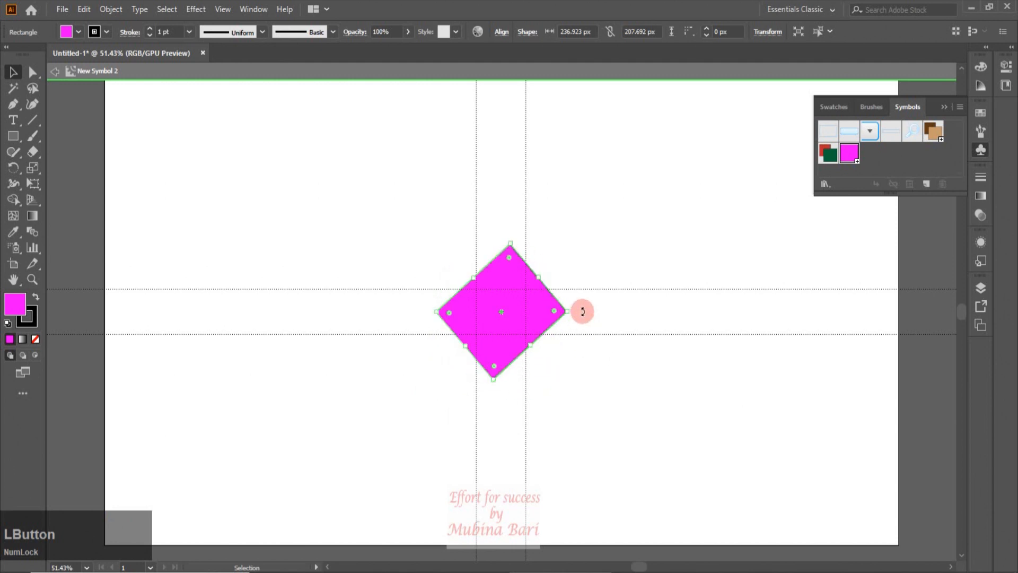
# - Fill the rotated shape in the master symbol with purple and exit symbol editing
pyautogui.click(78, 30)
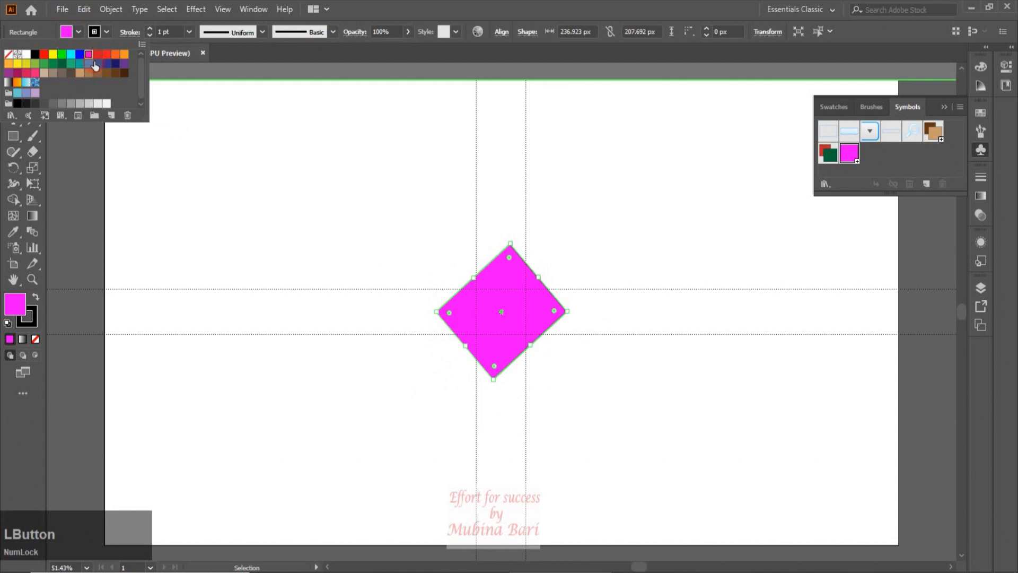
pyautogui.click(9, 72)
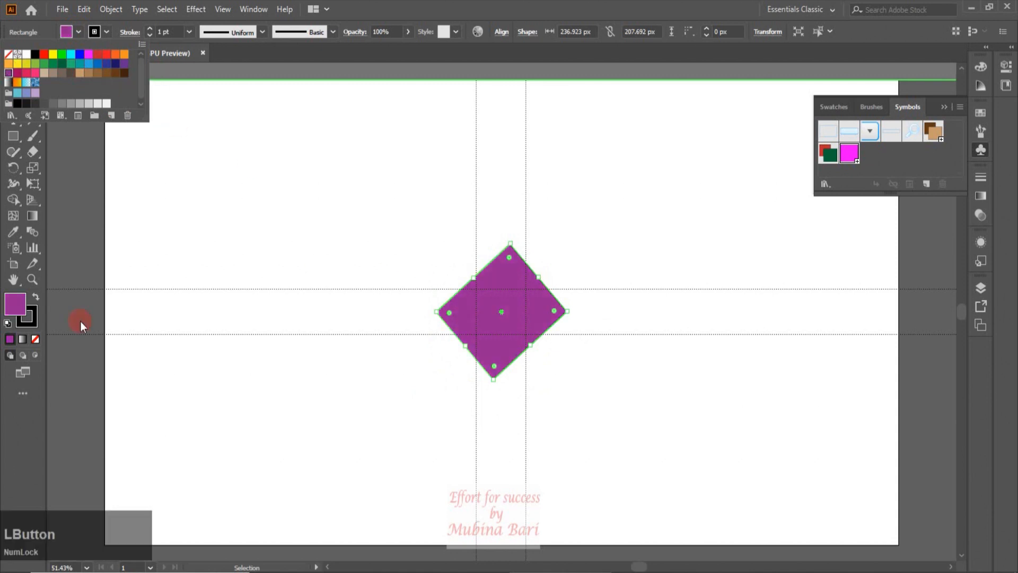
pyautogui.click(189, 178)
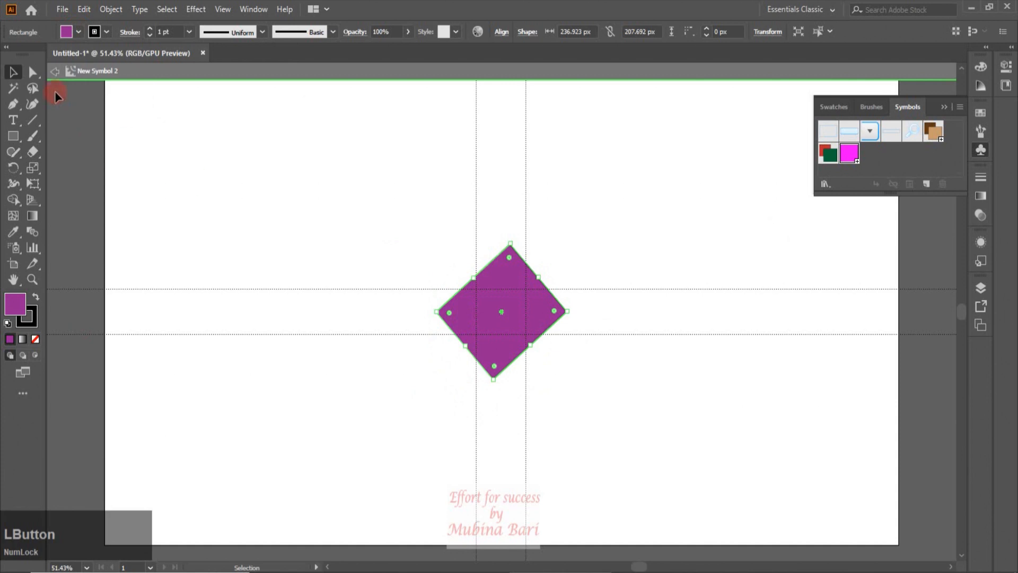
pyautogui.click(55, 70)
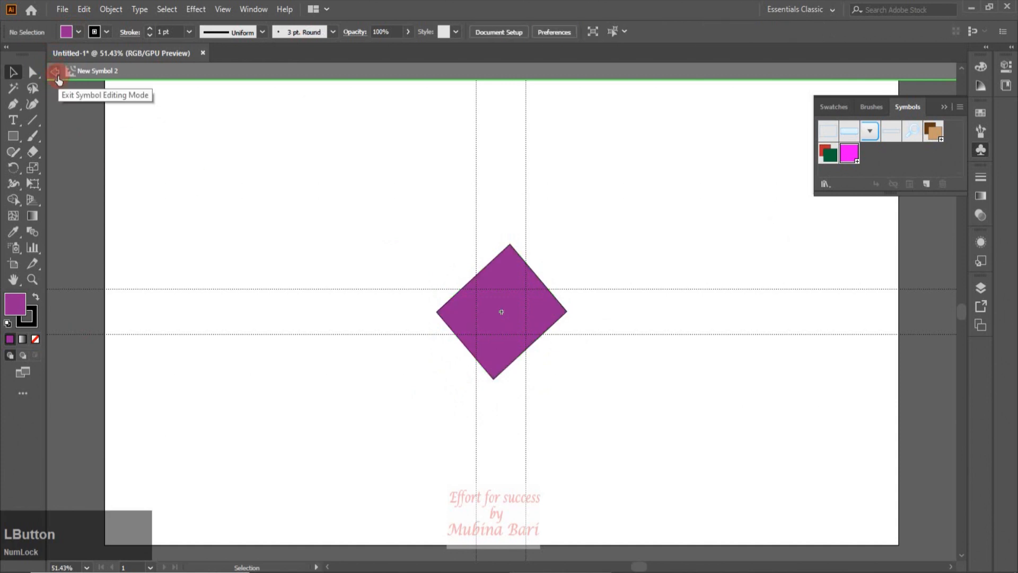
pyautogui.click(55, 72)
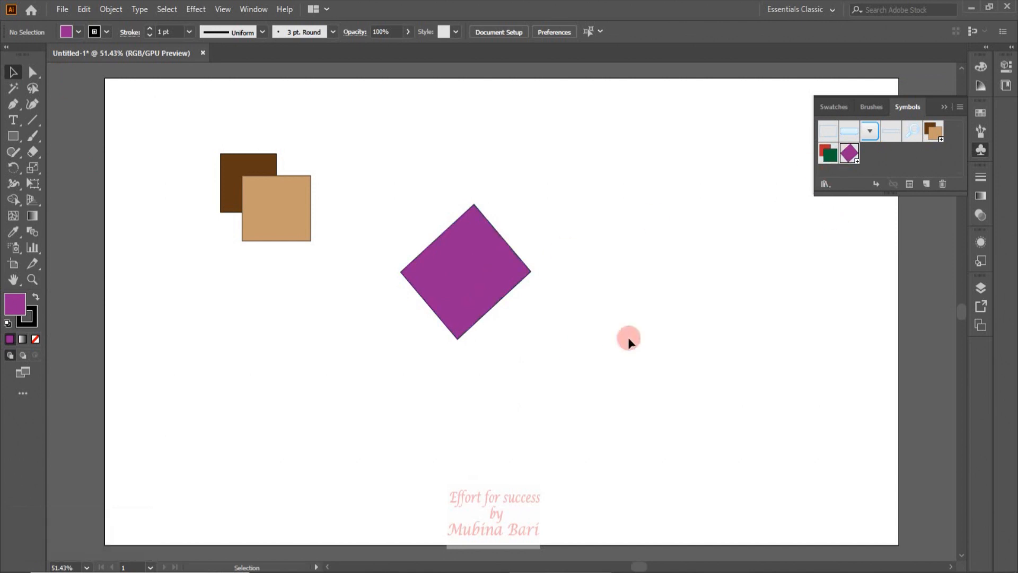
# - Draw a narrow purple rectangle about 49 by 217 px below the brown instance and save it as a dynamic symbol with bottom-left registration
pyautogui.click(12, 135)
pyautogui.moveTo(283, 326); pyautogui.dragTo(303, 419)
pyautogui.click(927, 183)
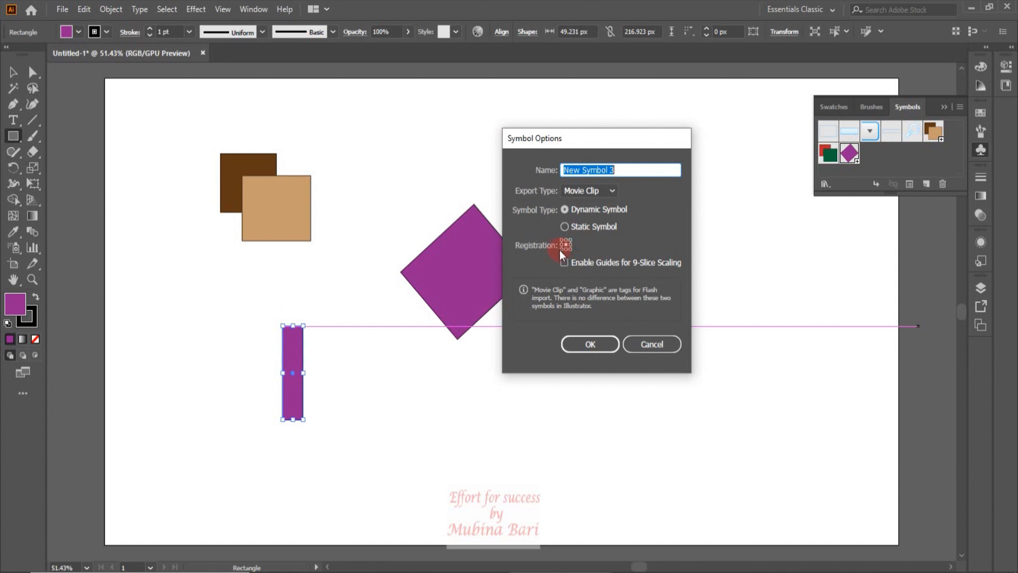
pyautogui.click(560, 250)
pyautogui.click(583, 345)
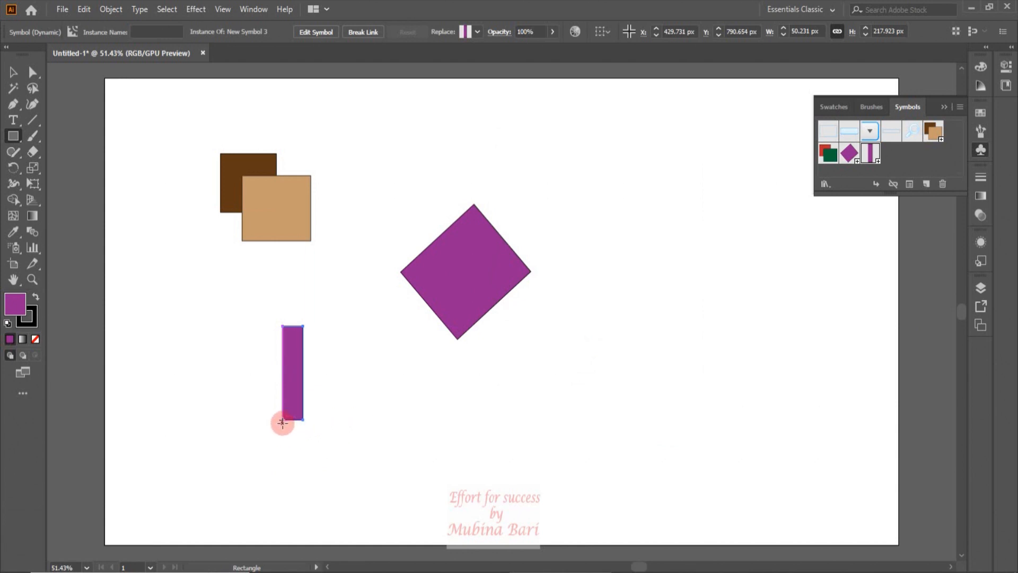
# - Rotate the purple diamond instance about a quarter turn around its centre and tilt the narrow bar about 13° clockwise around its bottom-left registration point
pyautogui.click(13, 71)
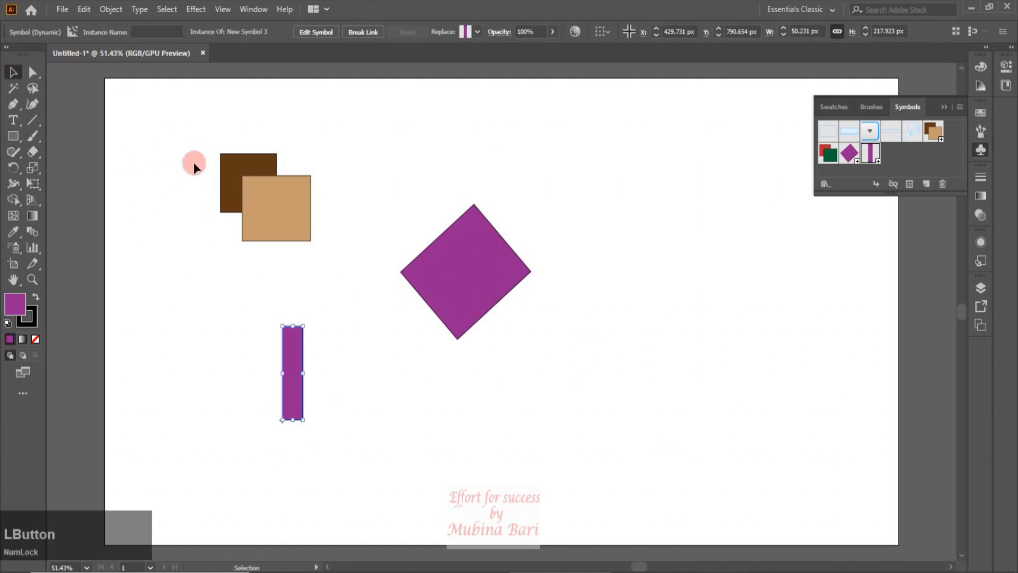
pyautogui.click(286, 218)
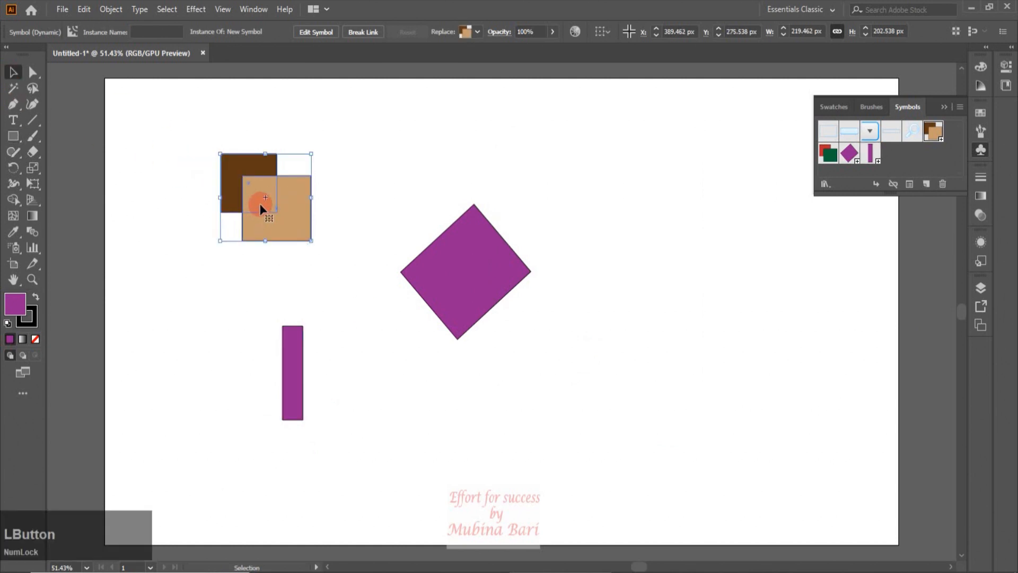
pyautogui.click(480, 299)
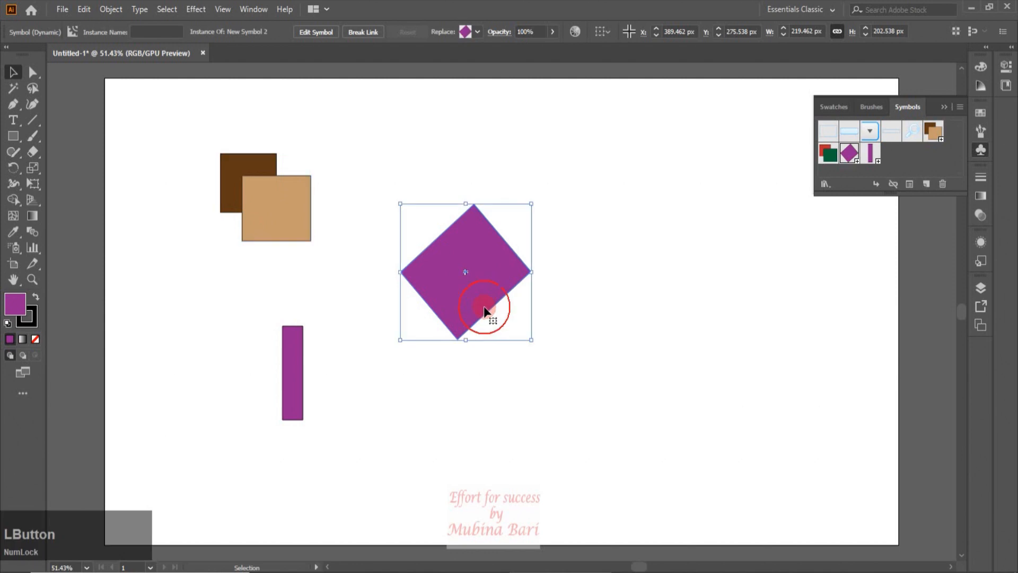
pyautogui.click(289, 394)
pyautogui.click(283, 421)
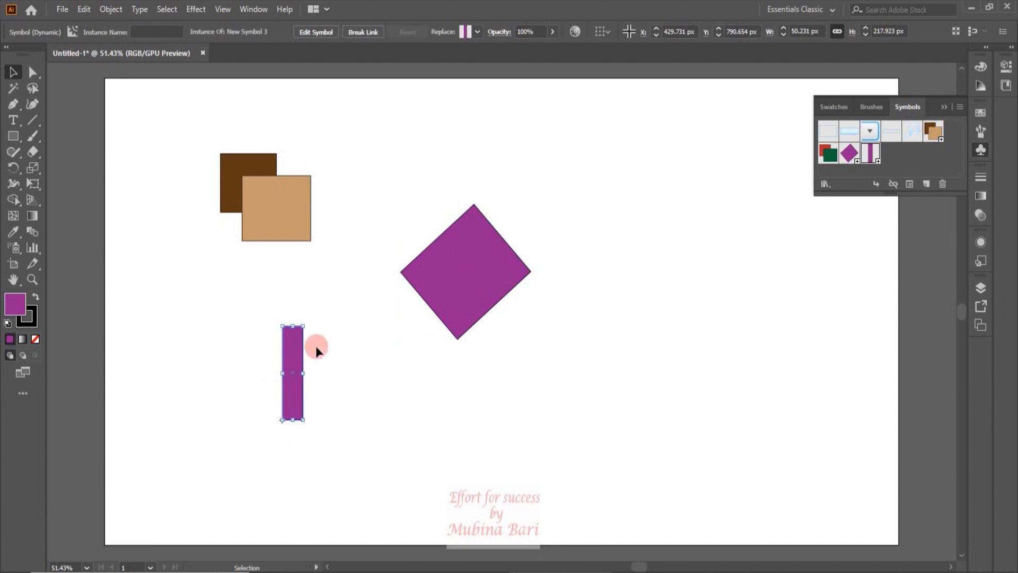
pyautogui.click(478, 273)
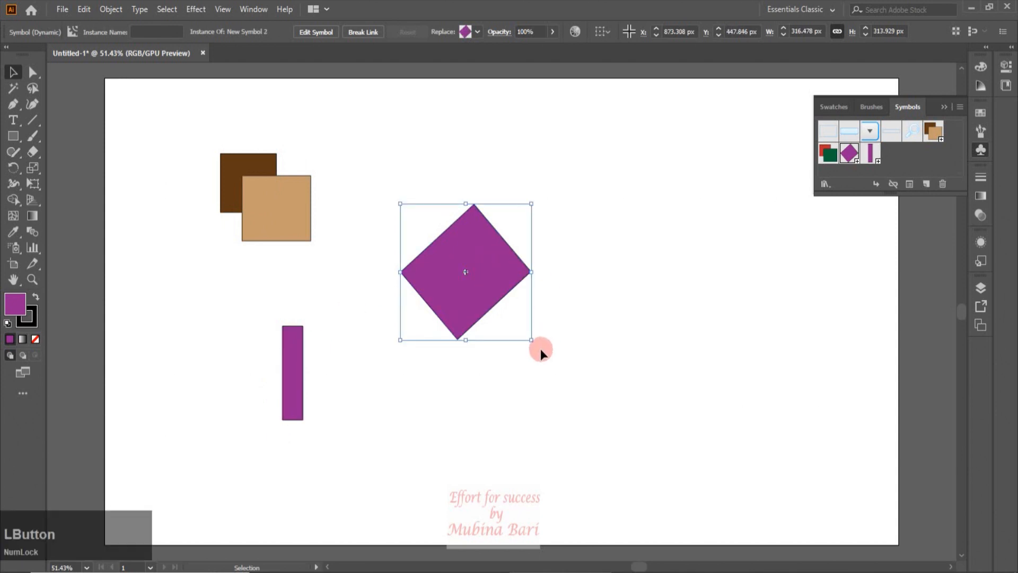
pyautogui.moveTo(532, 347)
pyautogui.mouseDown()
pyautogui.moveTo(550, 272)
pyautogui.moveTo(521, 214)
pyautogui.moveTo(524, 224)
pyautogui.mouseUp()
pyautogui.click(463, 276)
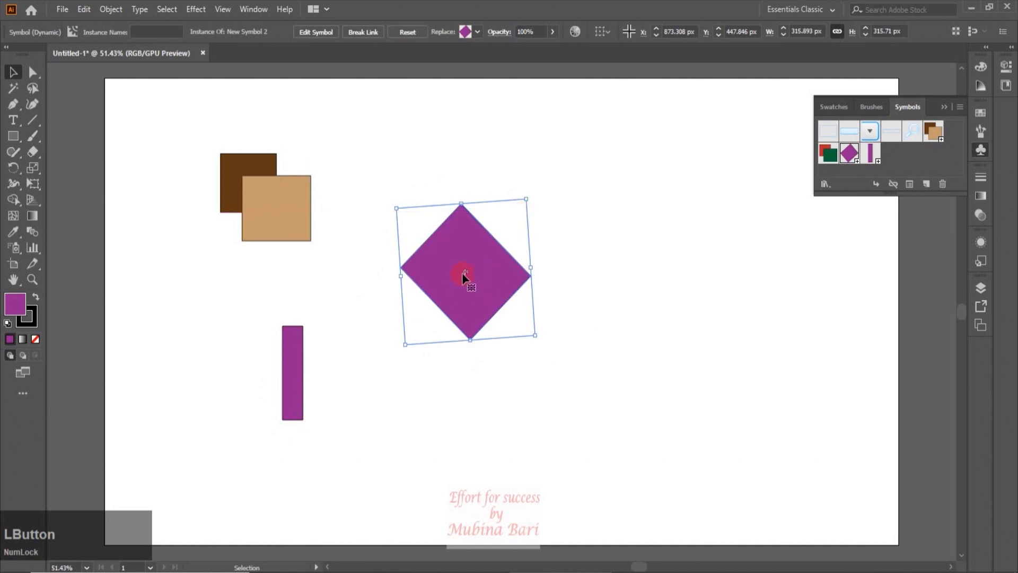
pyautogui.click(291, 385)
pyautogui.moveTo(304, 320); pyautogui.dragTo(314, 362)
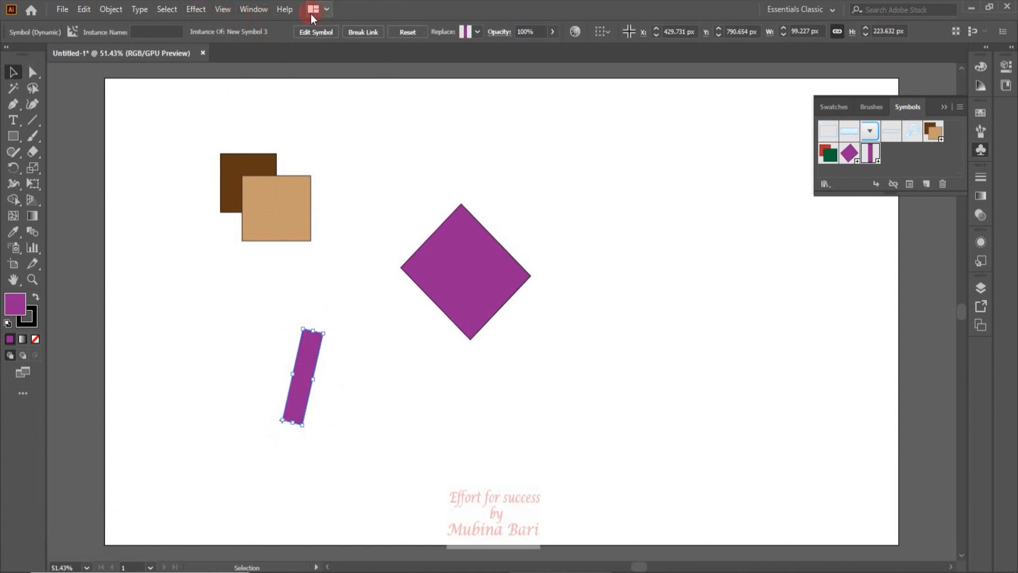
# - Show the Transform settings clear of the artwork and turn off Use Registration Point for Symbol
pyautogui.click(256, 10)
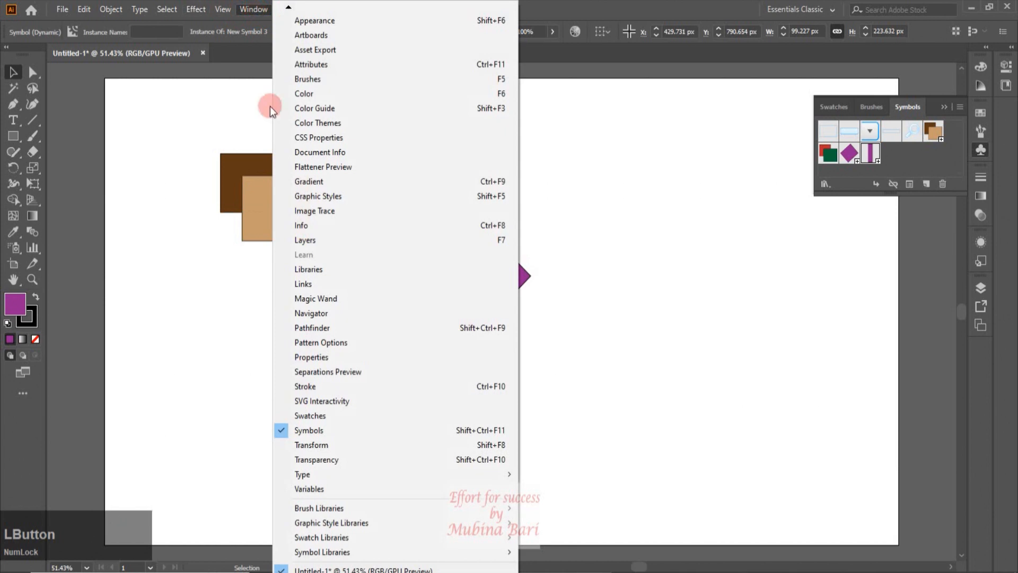
pyautogui.click(325, 444)
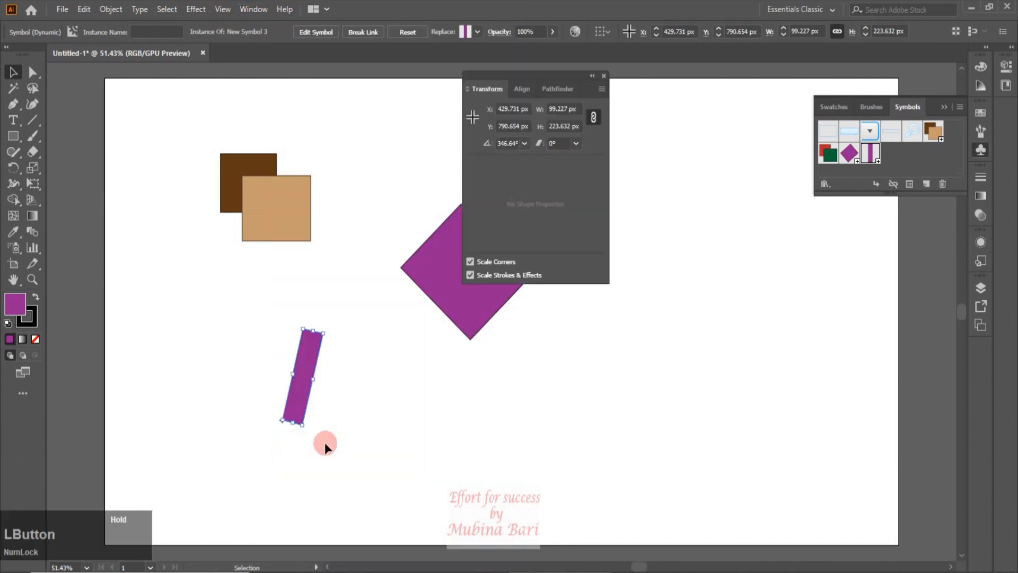
pyautogui.moveTo(539, 77); pyautogui.dragTo(692, 93)
pyautogui.click(721, 109)
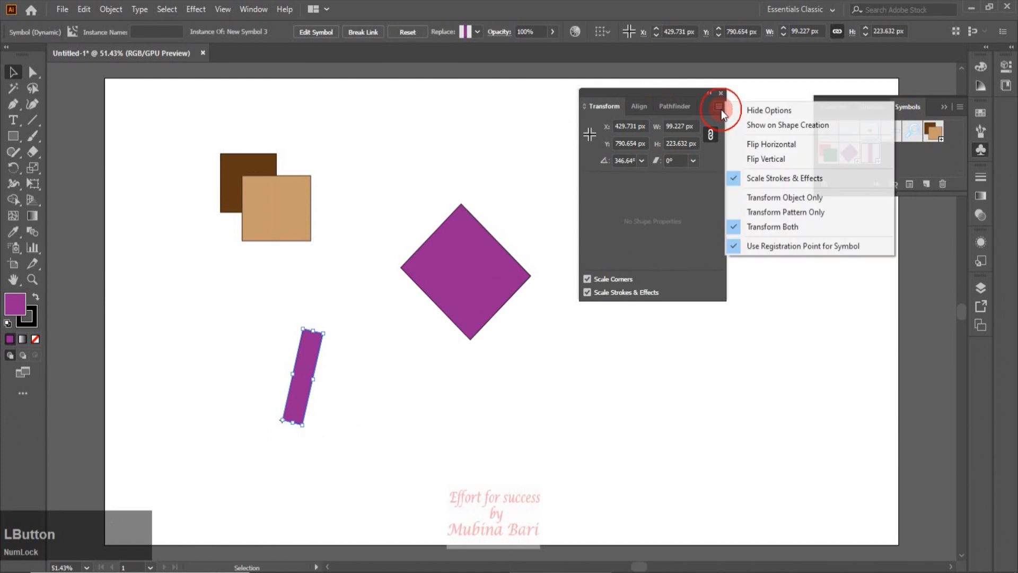
pyautogui.click(852, 247)
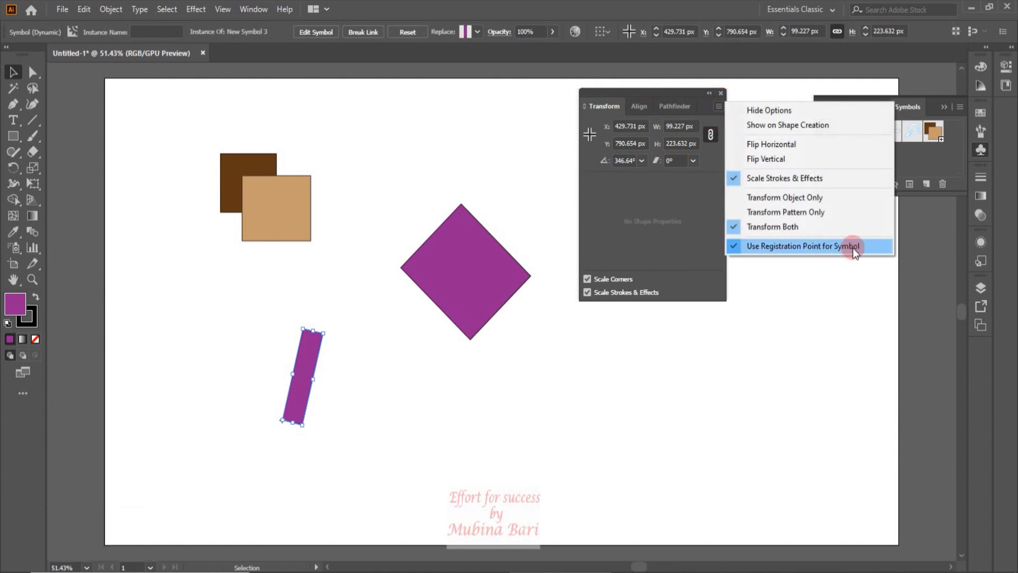
pyautogui.click(732, 248)
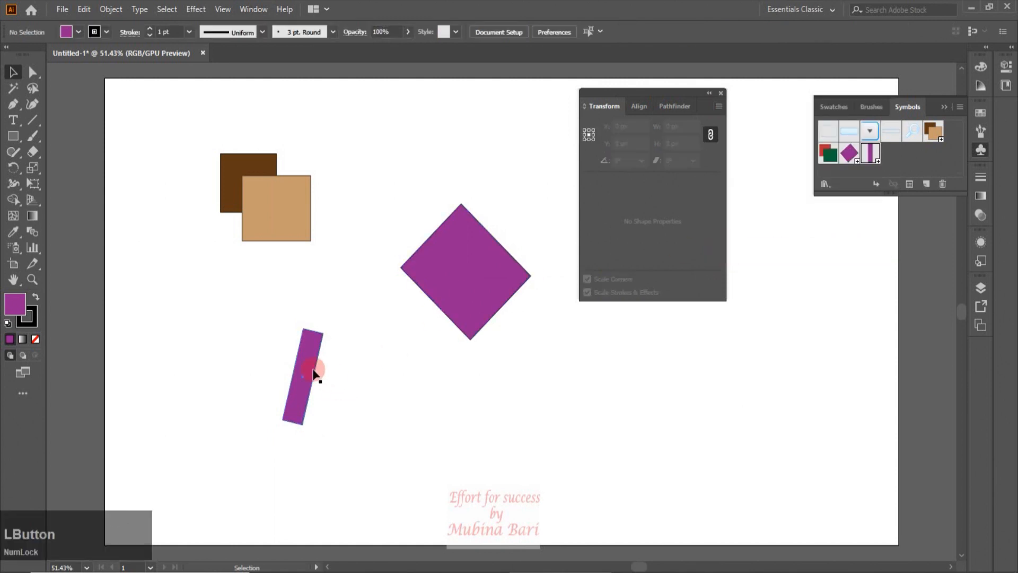
# - Rotate the narrow bar instance about 4° counterclockwise around its centre
pyautogui.moveTo(327, 334)
pyautogui.mouseDown()
pyautogui.moveTo(343, 363)
pyautogui.moveTo(332, 419)
pyautogui.moveTo(347, 382)
pyautogui.moveTo(324, 304)
pyautogui.moveTo(334, 389)
pyautogui.moveTo(343, 361)
pyautogui.moveTo(336, 318)
pyautogui.mouseUp()
pyautogui.click(659, 187)
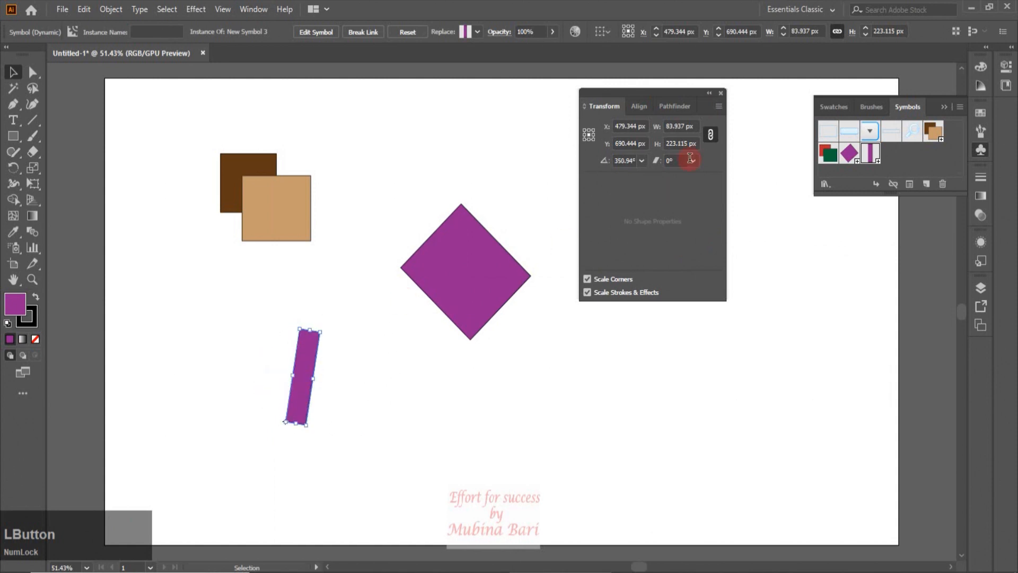
# - Turn on Use Registration Point for Symbol and rotate the narrow bar instance almost upright around its bottom-left registration point
pyautogui.click(720, 106)
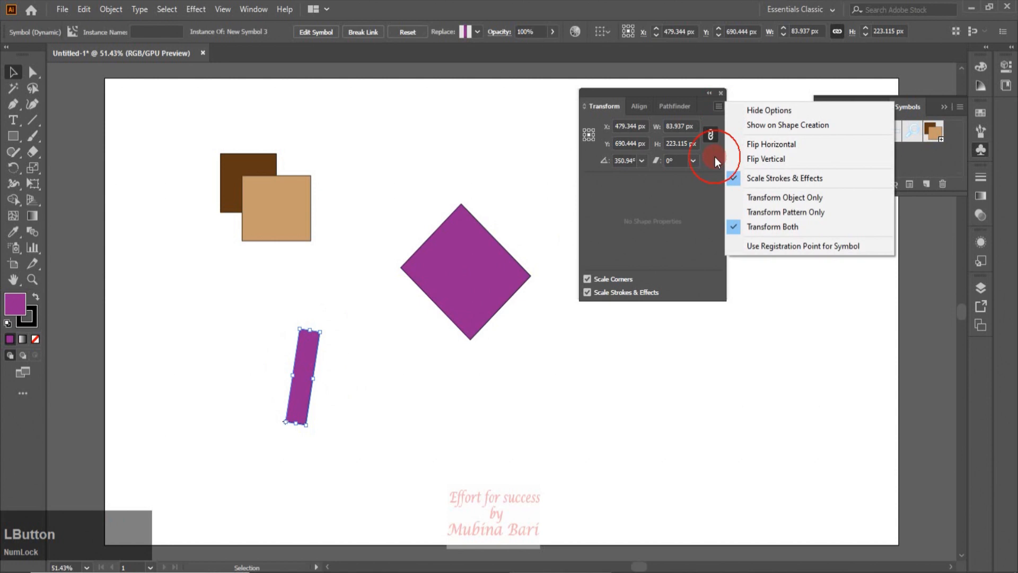
pyautogui.click(733, 247)
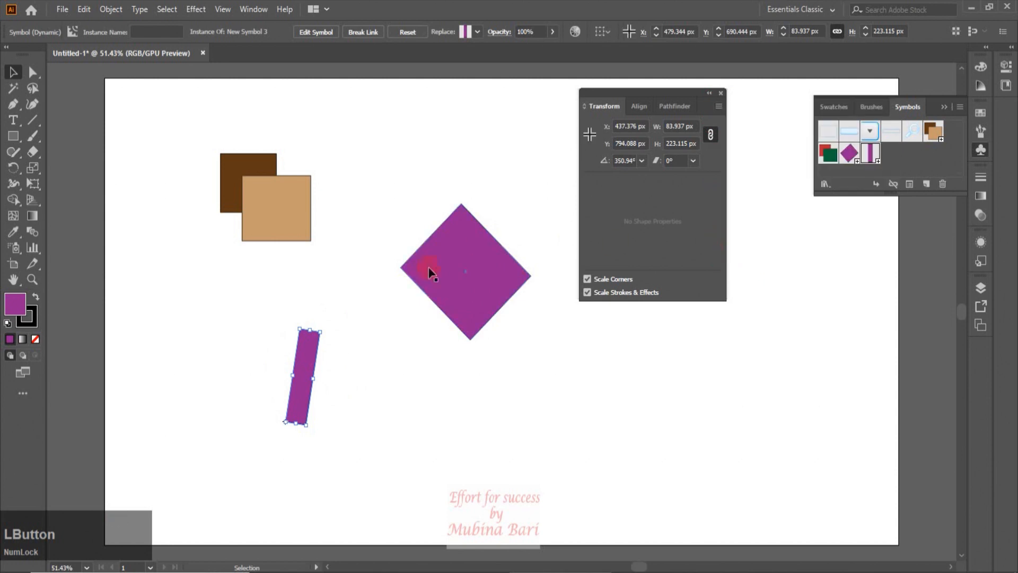
pyautogui.moveTo(329, 329); pyautogui.dragTo(306, 380)
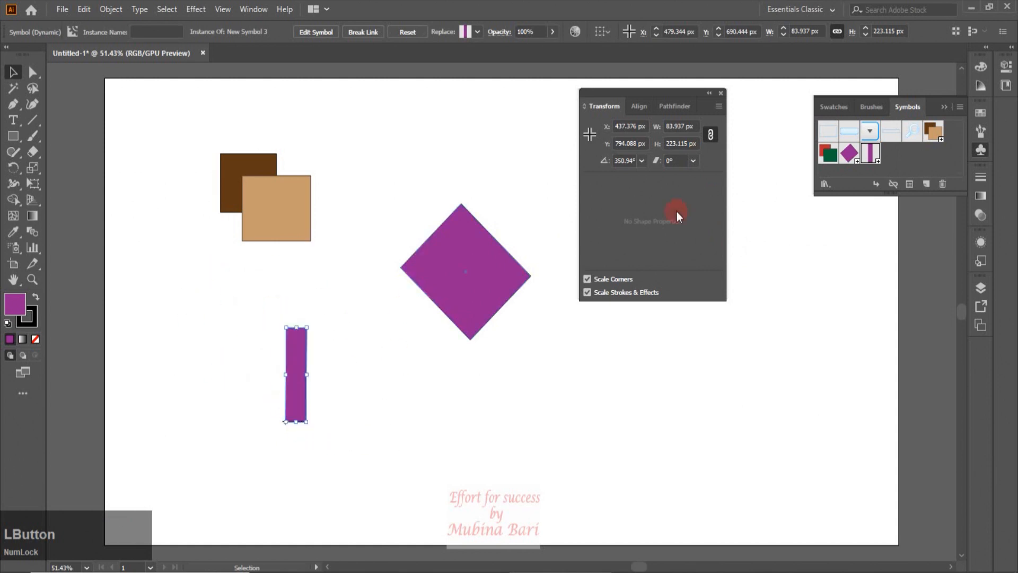
pyautogui.click(721, 93)
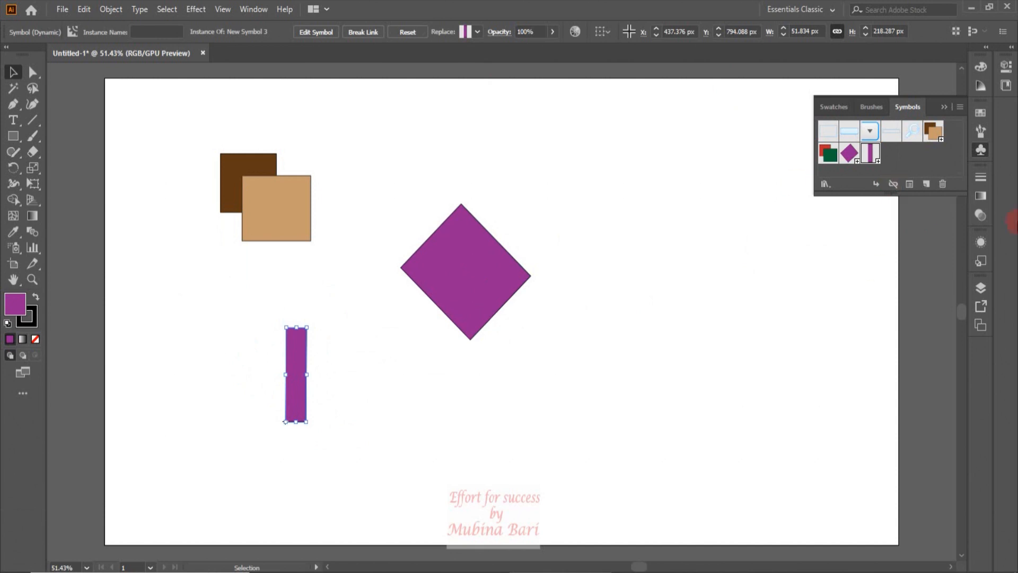
# - Move the purple diamond down and place two copies of the brown instance in a row to its right
pyautogui.moveTo(488, 319); pyautogui.dragTo(499, 426)
pyautogui.moveTo(274, 229); pyautogui.dragTo(574, 221)
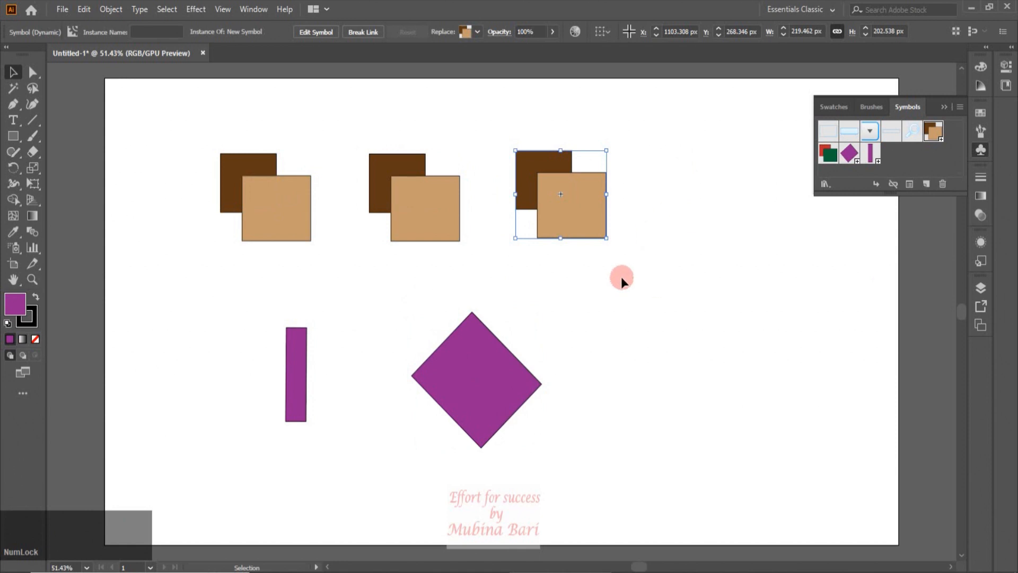
# - Break the leftmost brown instance's link to its symbol and compare its properties with those of the still-linked middle instance
pyautogui.click(304, 234)
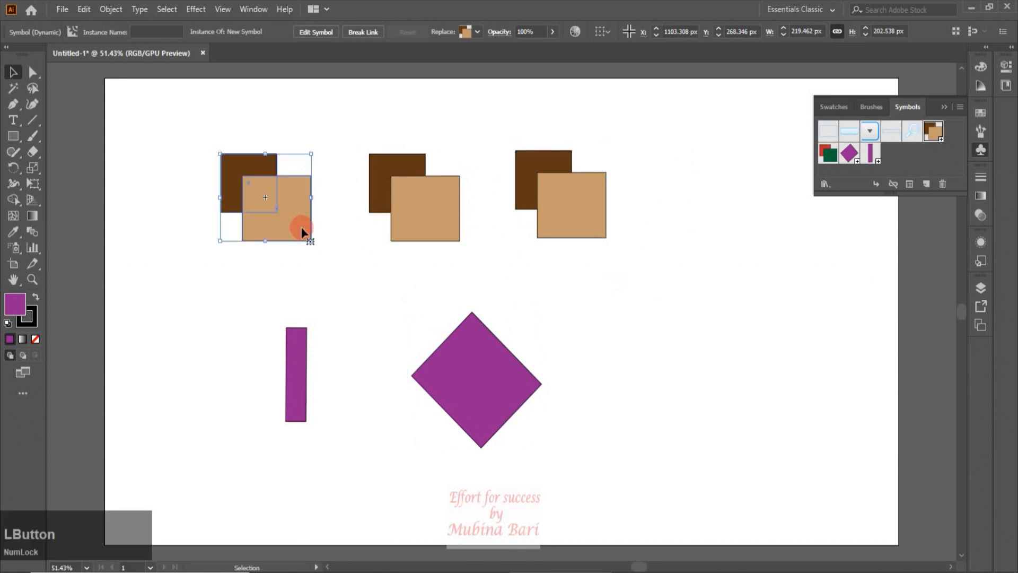
pyautogui.click(894, 184)
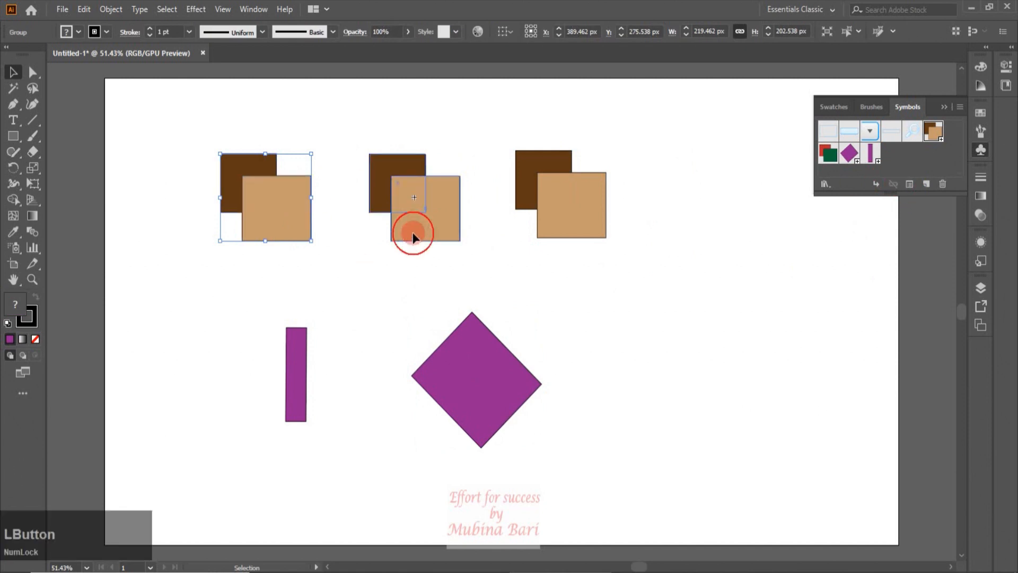
pyautogui.click(416, 216)
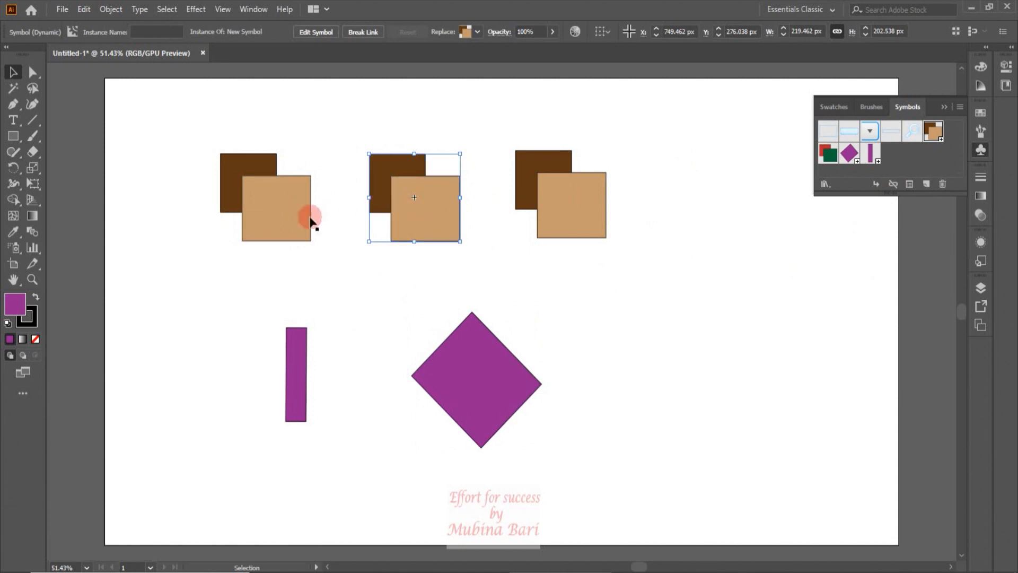
pyautogui.click(286, 222)
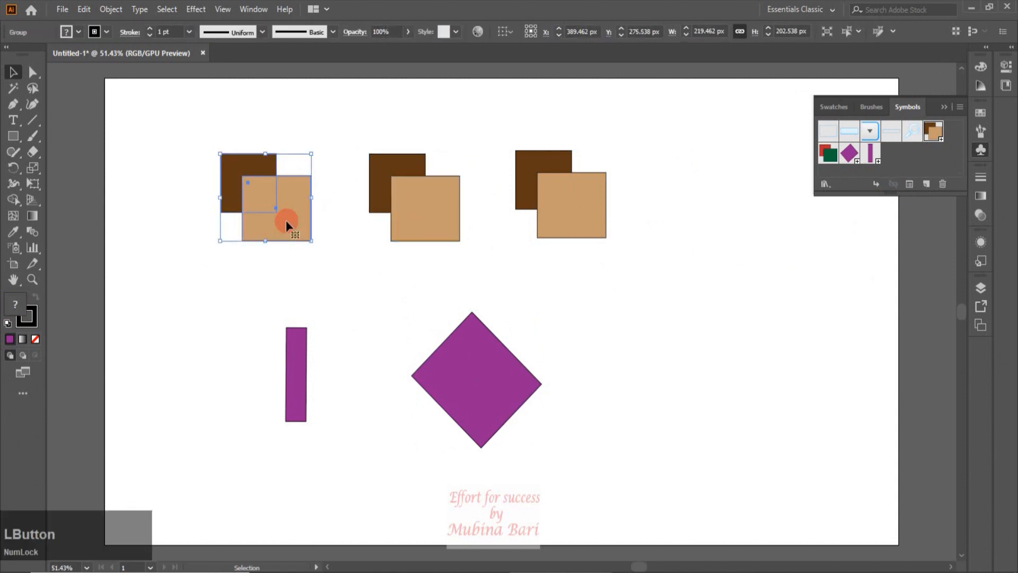
pyautogui.click(414, 212)
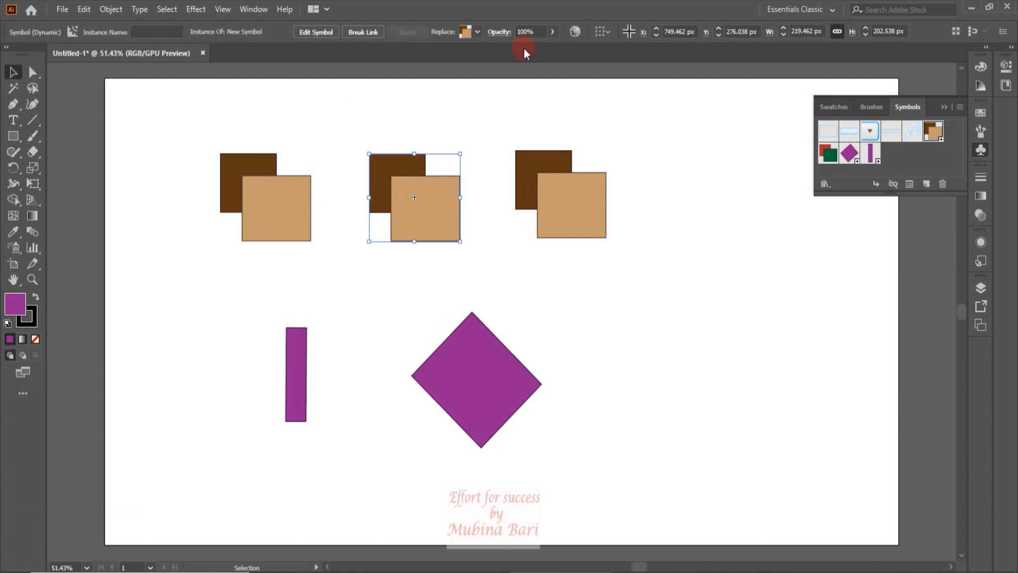
pyautogui.click(275, 205)
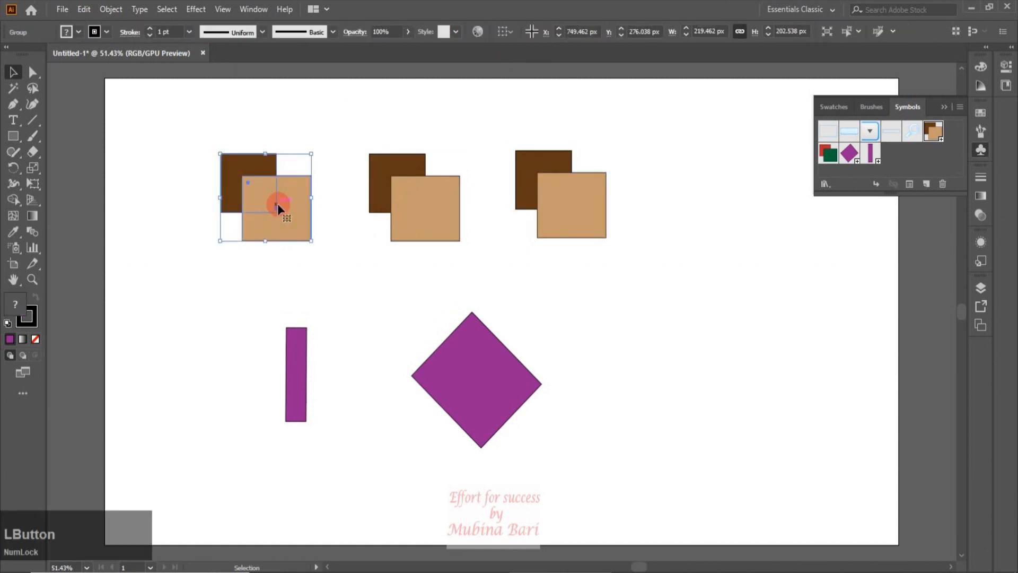
pyautogui.click(273, 235)
pyautogui.click(340, 218)
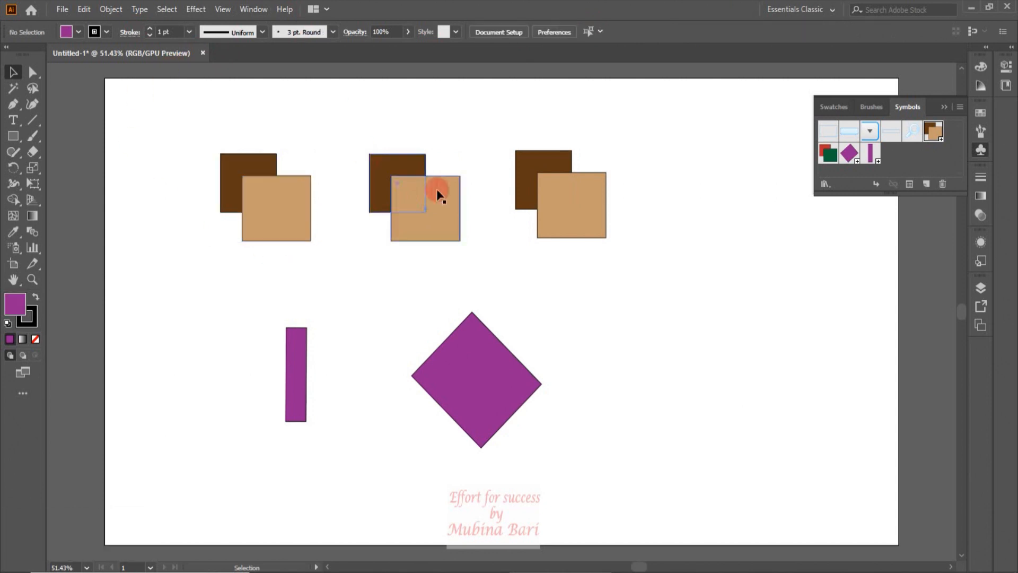
# - Edit the brown master symbol by filling its front square with cyan, and return to the artboard
pyautogui.doubleClick(931, 139)
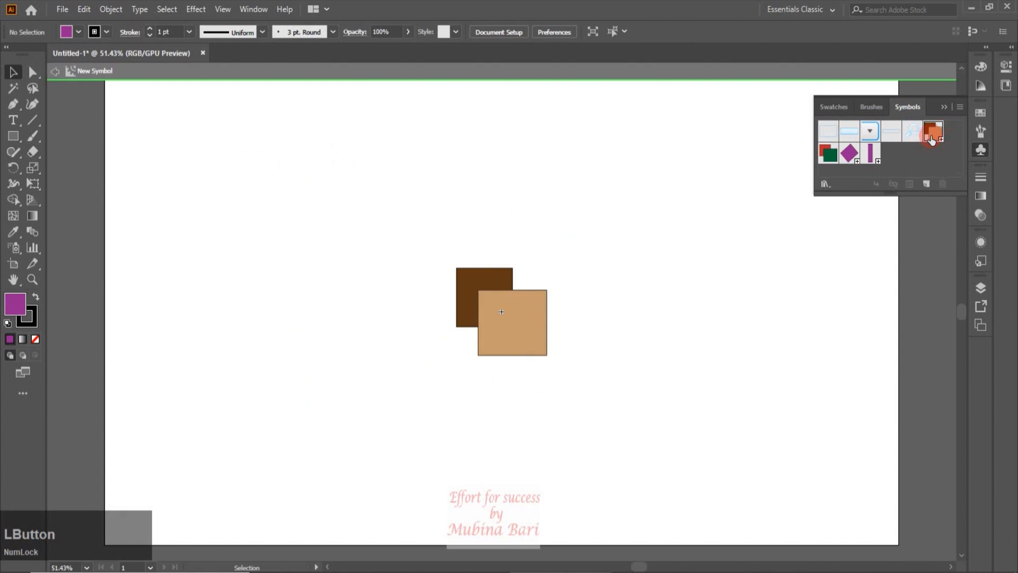
pyautogui.click(541, 320)
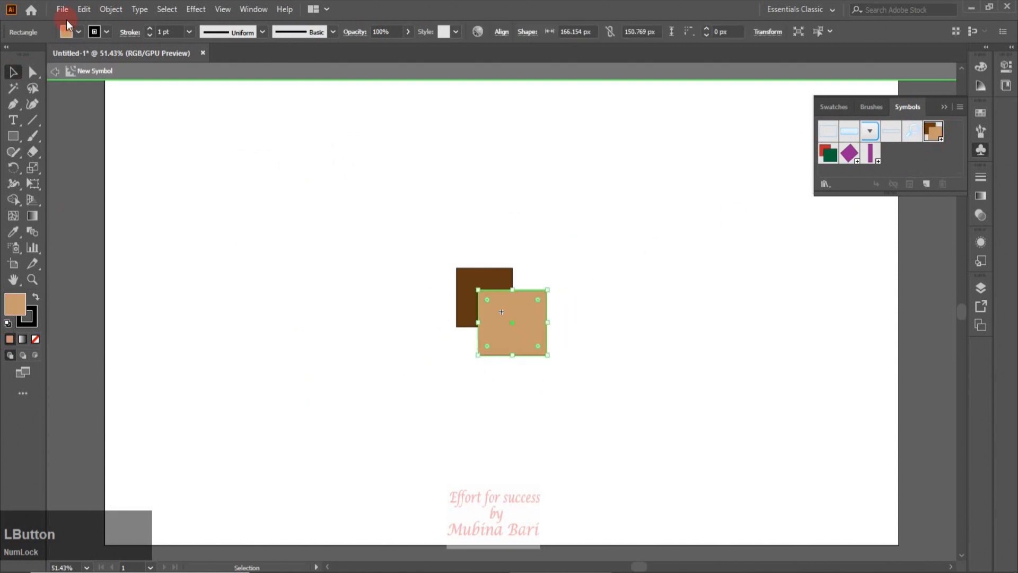
pyautogui.click(81, 32)
pyautogui.click(71, 55)
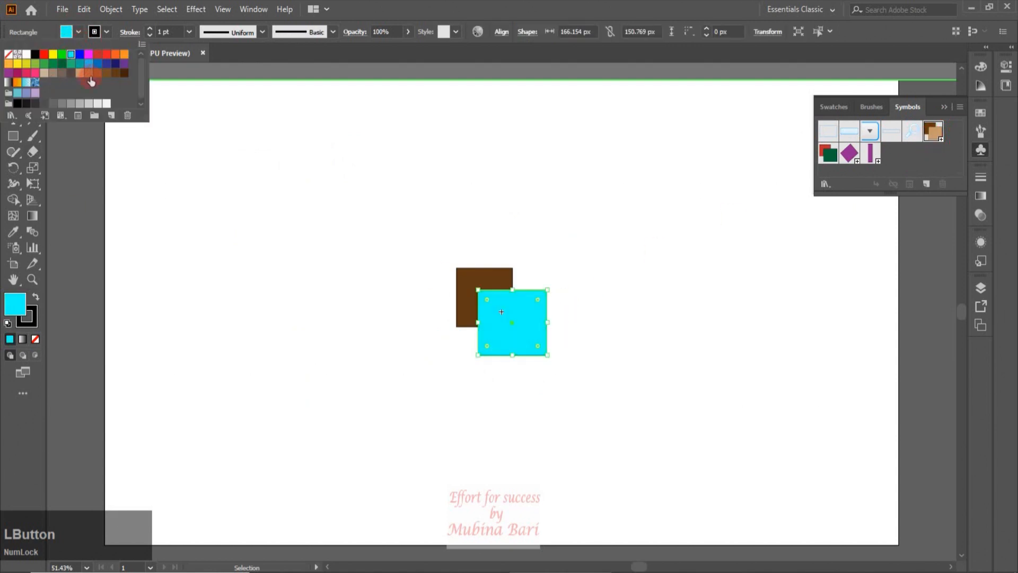
pyautogui.click(207, 187)
pyautogui.click(57, 75)
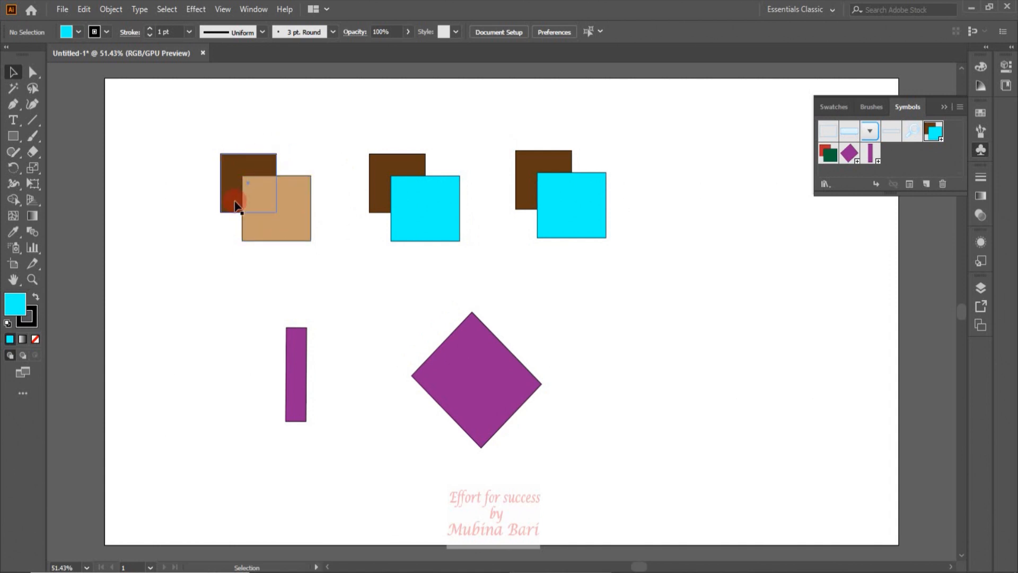
pyautogui.click(824, 184)
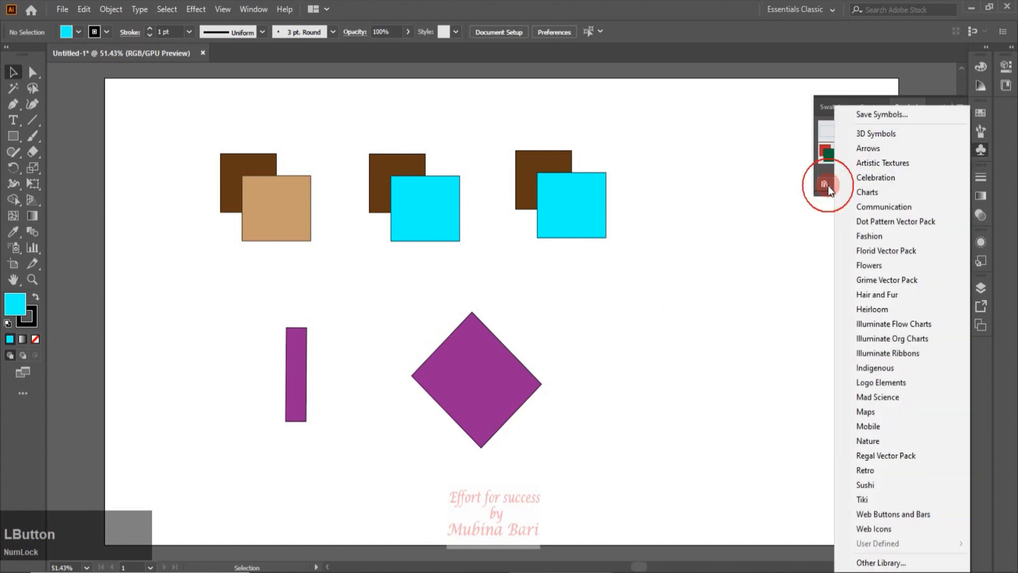
pyautogui.click(787, 196)
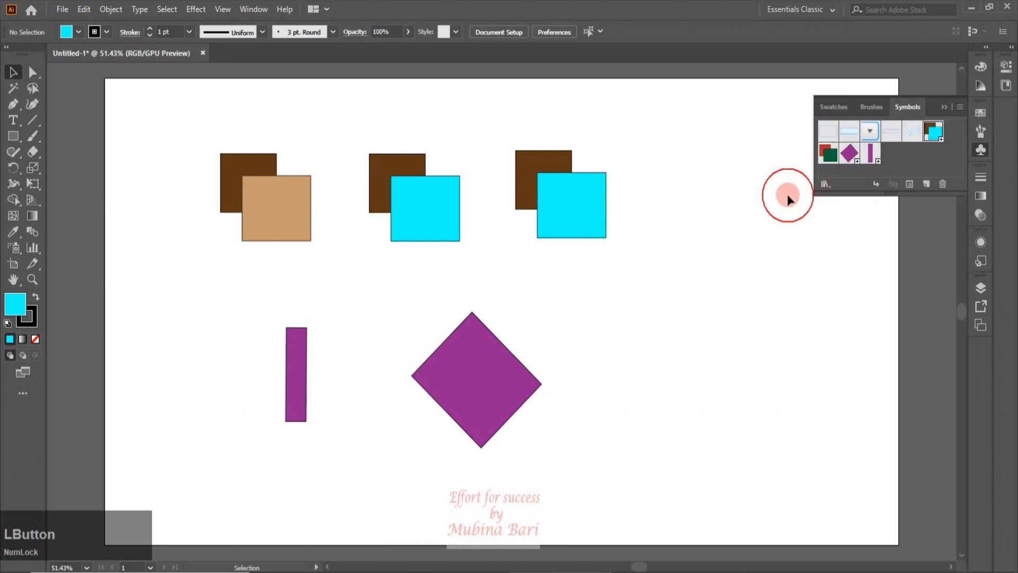
pyautogui.click(960, 107)
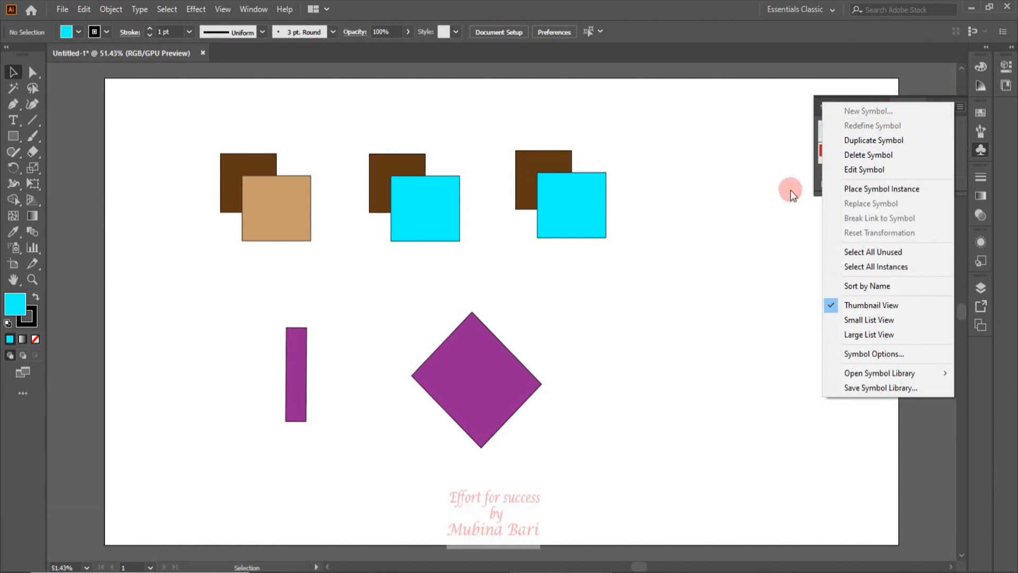
pyautogui.click(754, 243)
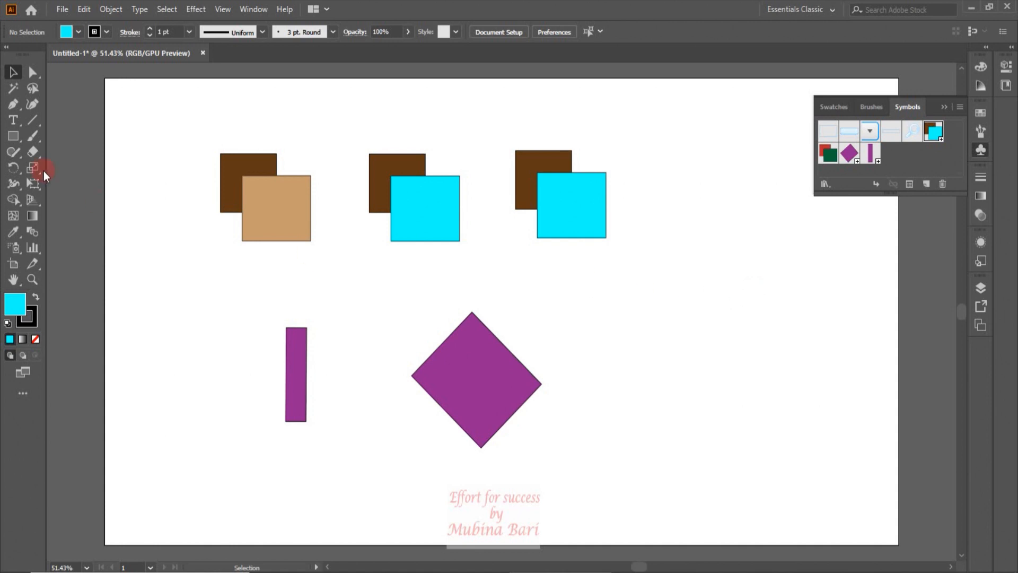
# - Draw a star about 171 by 176 px below the third instance and fill it with RGB Blue
pyautogui.click(20, 142)
pyautogui.moveTo(33, 151); pyautogui.dragTo(73, 197)
pyautogui.moveTo(629, 277); pyautogui.dragTo(660, 299)
pyautogui.click(79, 32)
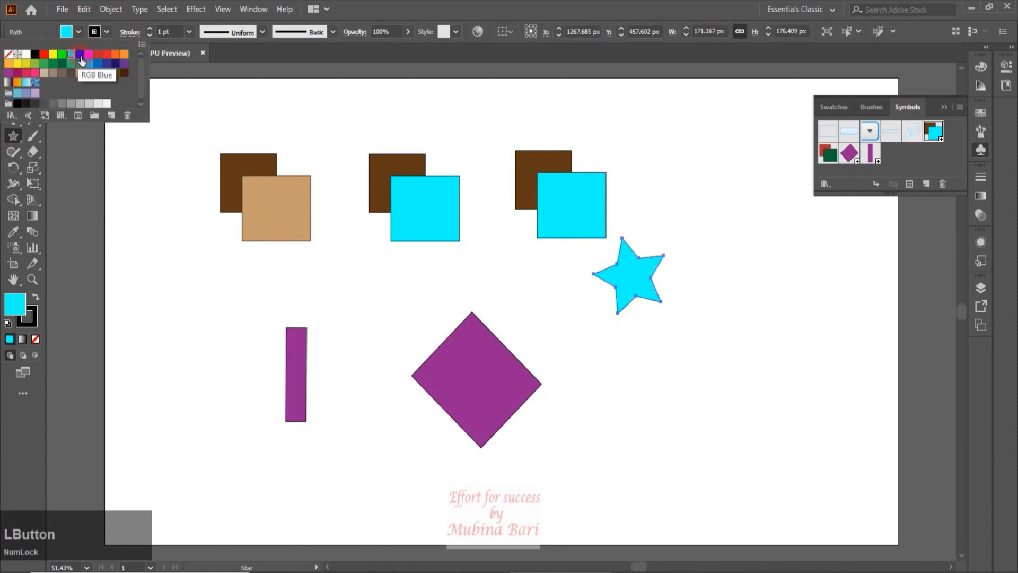
pyautogui.click(79, 54)
# - Draw a circle about 228 px in diameter to the right of the star and fill it with light blue
pyautogui.moveTo(13, 135); pyautogui.dragTo(65, 167)
pyautogui.moveTo(722, 253); pyautogui.dragTo(816, 354)
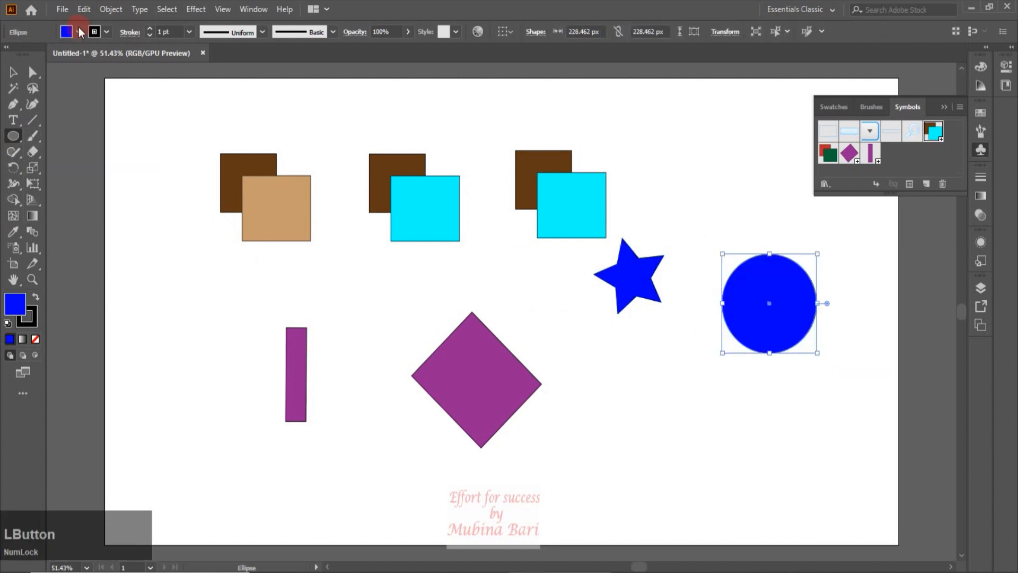
pyautogui.click(79, 32)
pyautogui.click(89, 66)
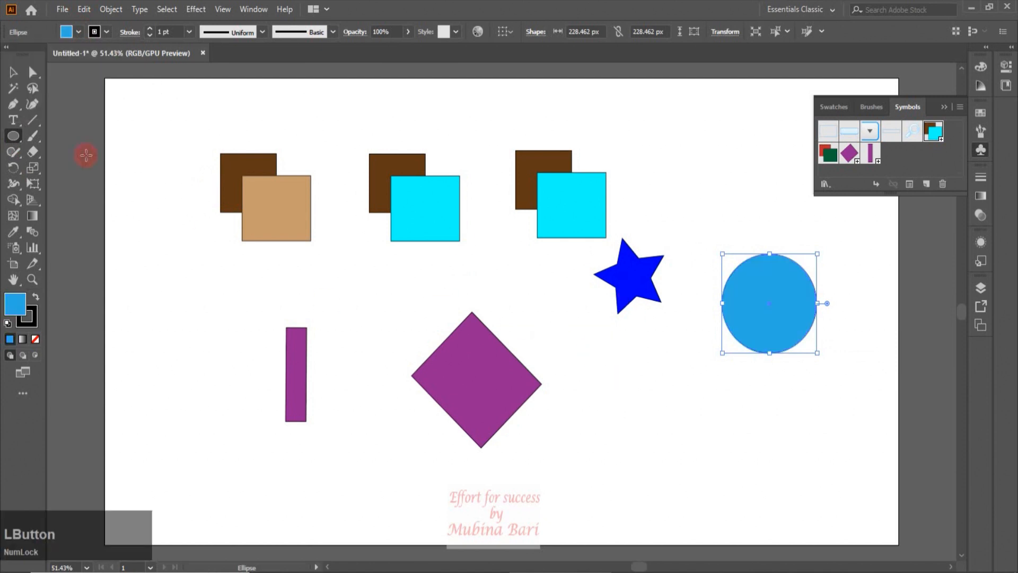
# - Move the blue star onto the light blue circle and bring the star to the front
pyautogui.click(13, 72)
pyautogui.moveTo(636, 294); pyautogui.dragTo(777, 322)
pyautogui.rightClick(775, 318)
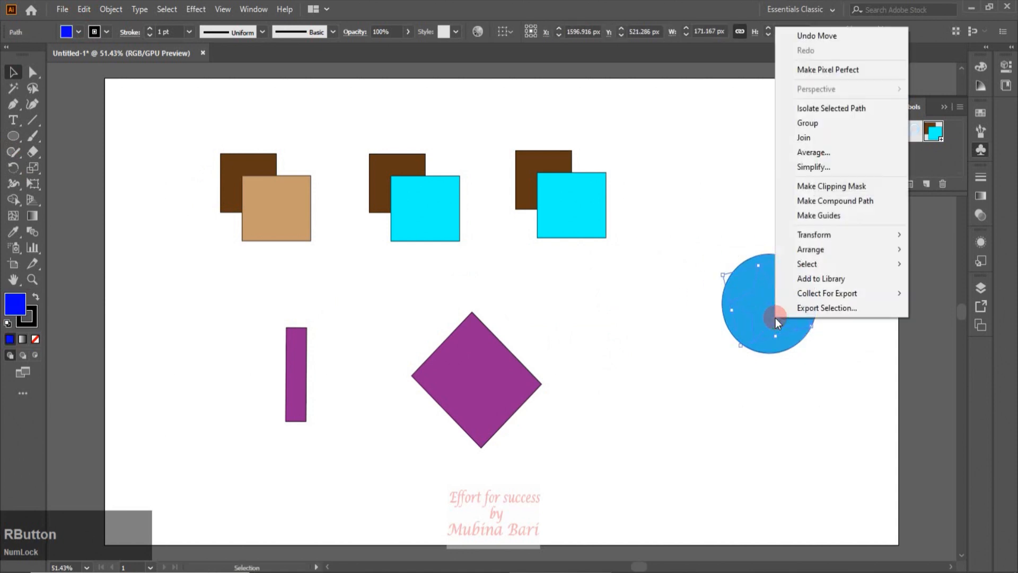
pyautogui.moveTo(813, 253)
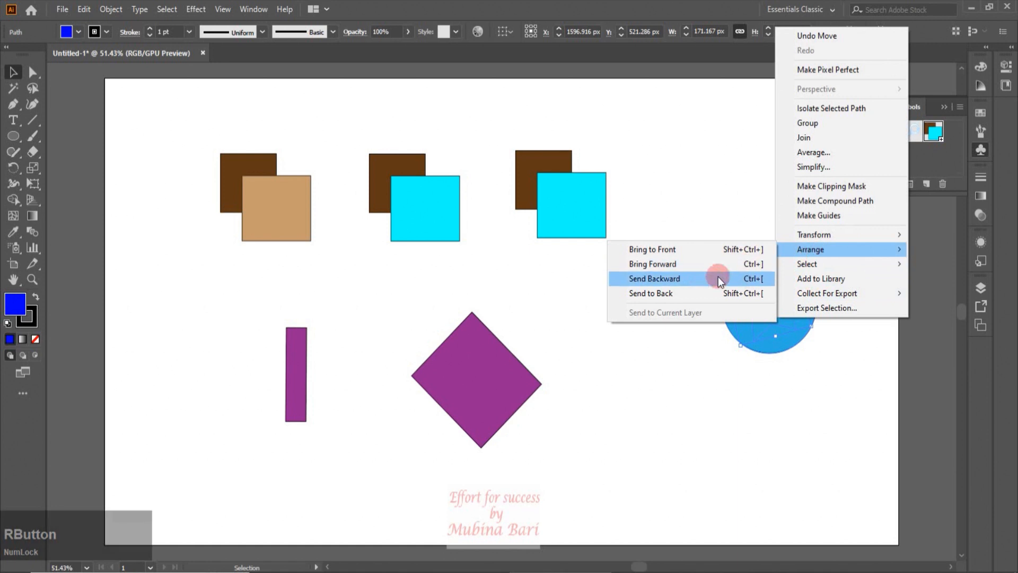
pyautogui.click(656, 253)
pyautogui.click(762, 446)
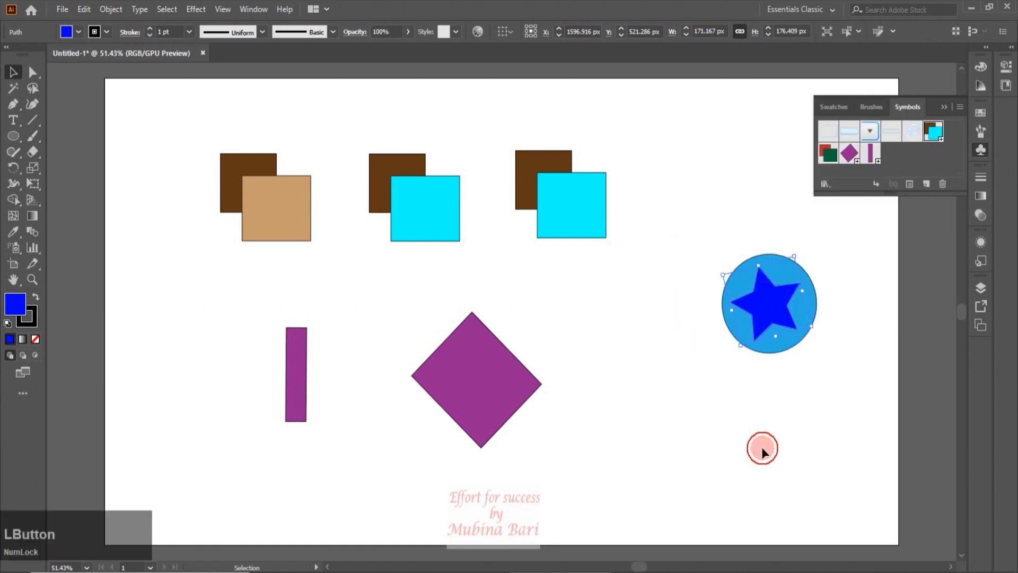
# - Move the circle and star together next to the purple diamond and float the symbols collection separately from the brushes
pyautogui.moveTo(705, 243); pyautogui.dragTo(847, 365)
pyautogui.moveTo(767, 342)
pyautogui.mouseDown()
pyautogui.moveTo(454, 399)
pyautogui.moveTo(566, 353)
pyautogui.moveTo(585, 361)
pyautogui.mouseUp()
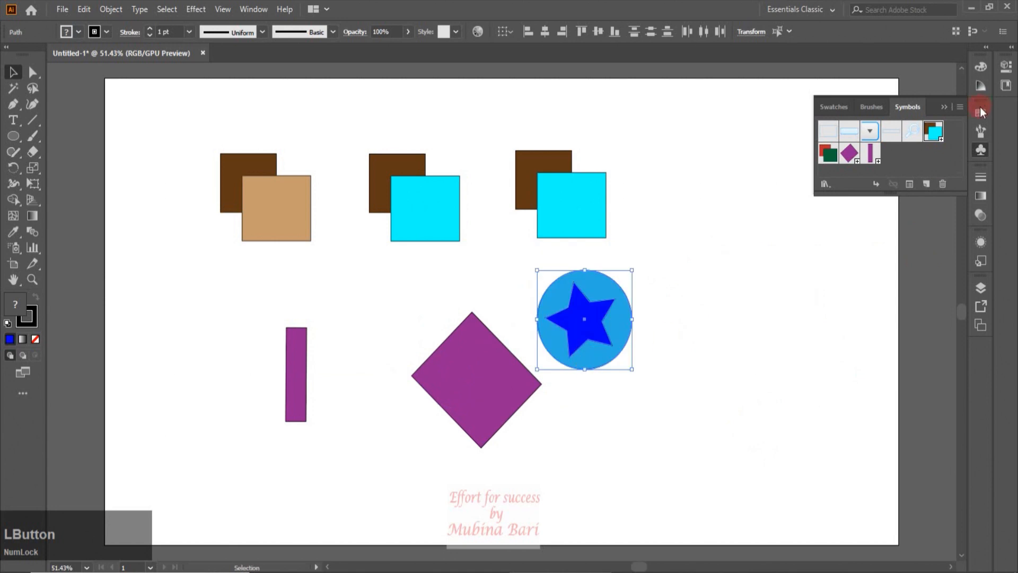
pyautogui.moveTo(915, 107); pyautogui.dragTo(671, 113)
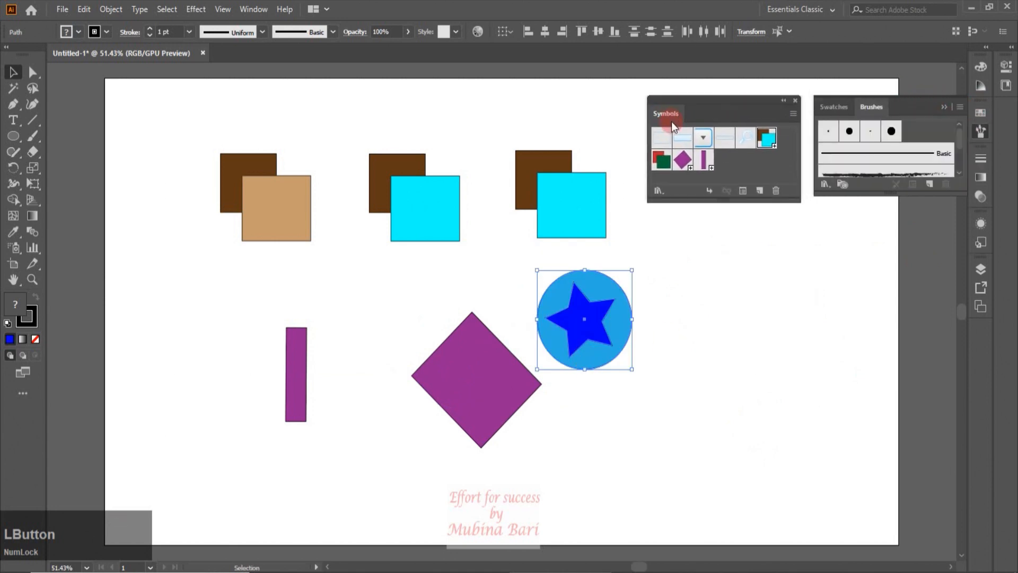
pyautogui.click(979, 130)
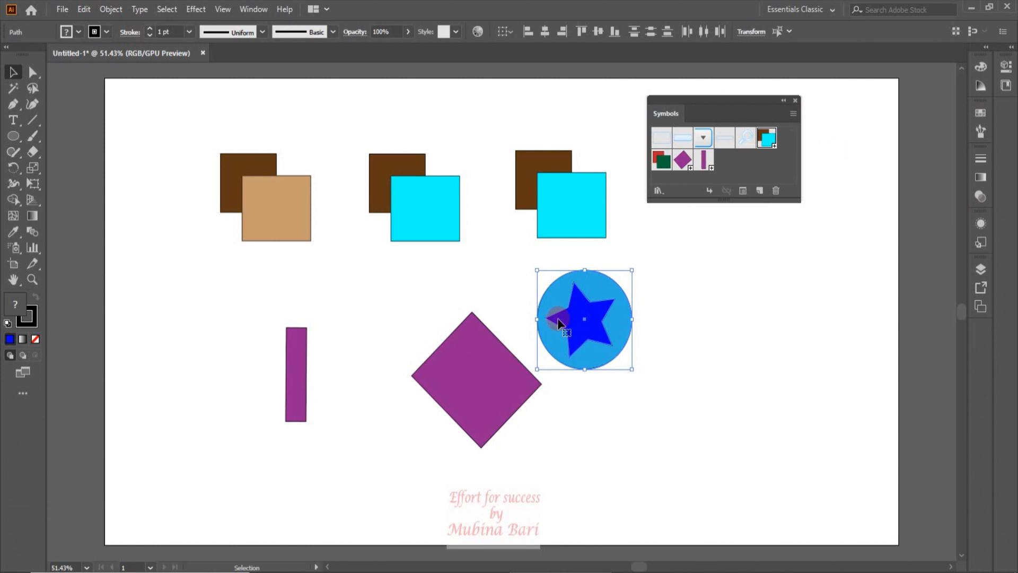
# - Redefine the brown-and-cyan squares symbol with the selected circle-and-star artwork
pyautogui.click(766, 139)
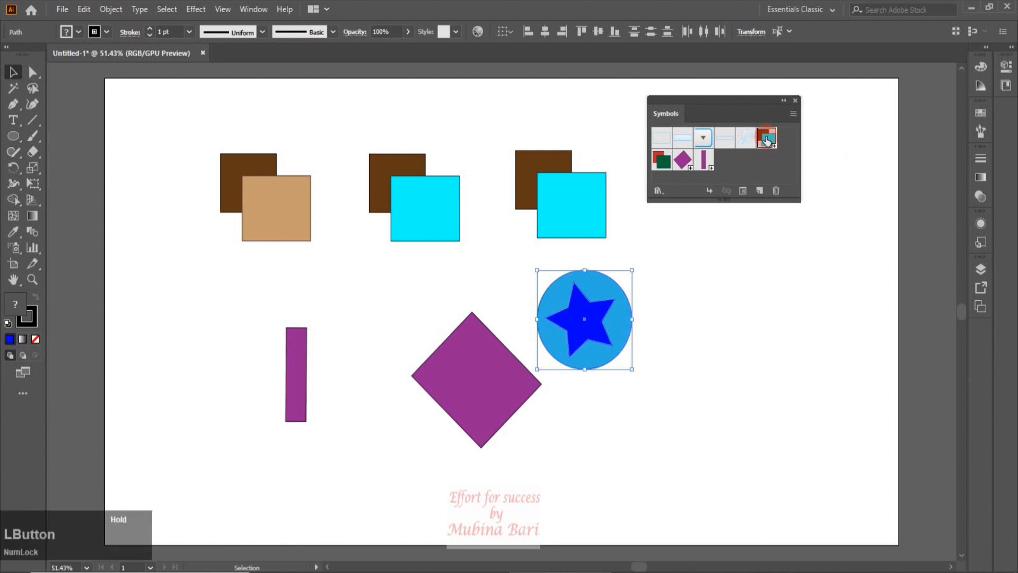
pyautogui.click(796, 115)
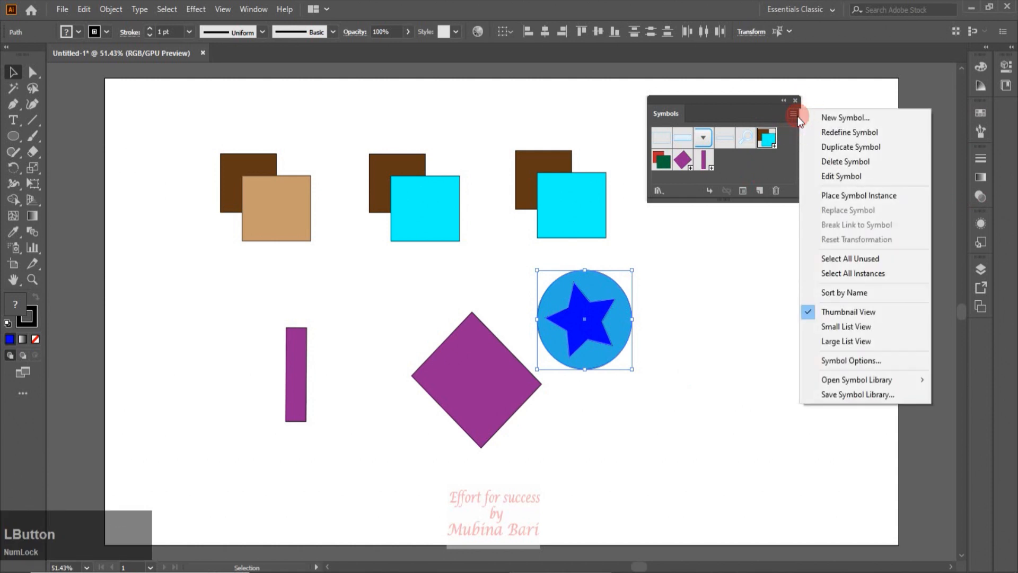
pyautogui.click(830, 133)
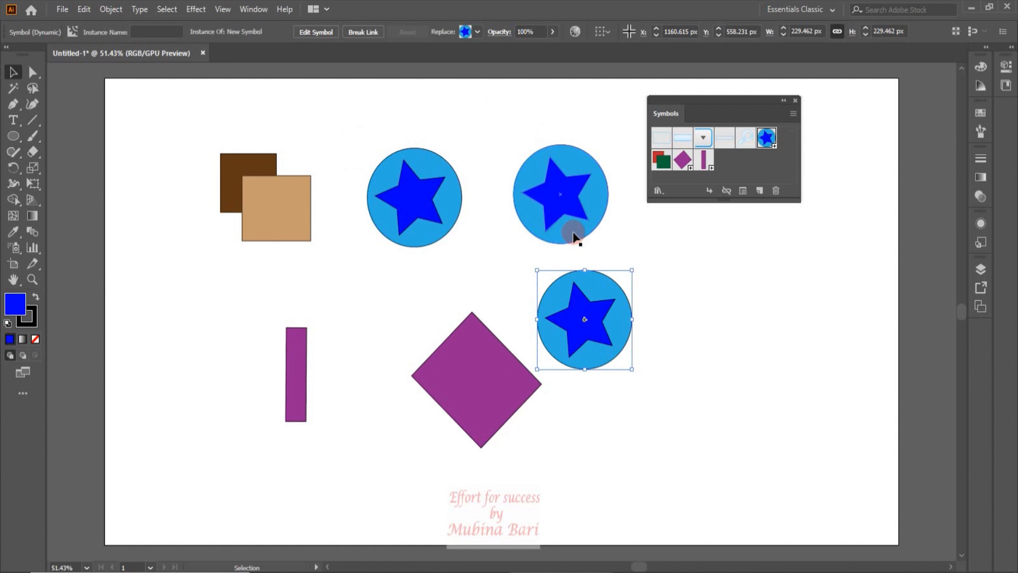
# - Duplicate the circle-and-star symbol and select the duplicate in the symbols collection
pyautogui.click(793, 114)
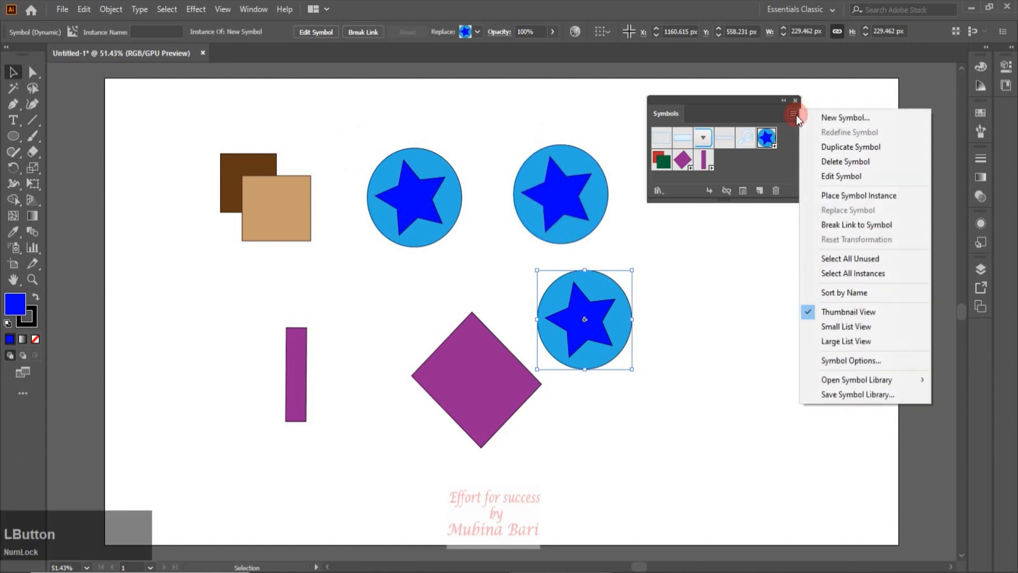
pyautogui.click(850, 152)
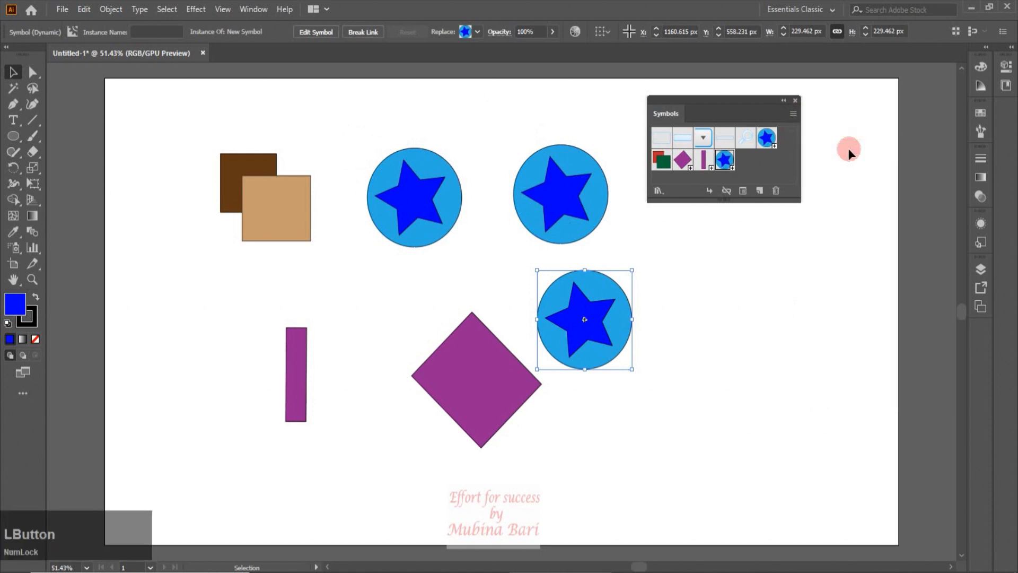
pyautogui.click(724, 159)
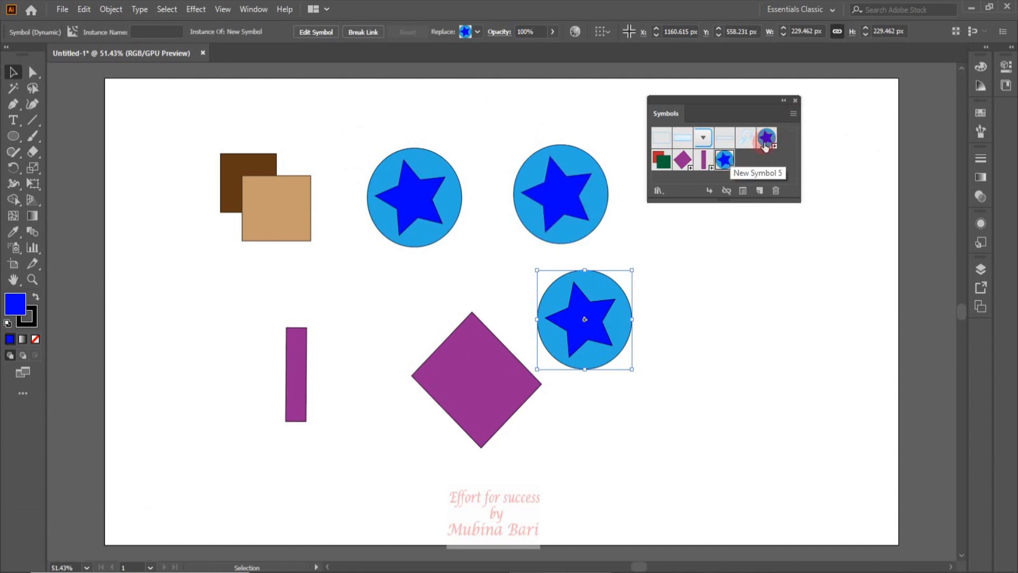
# - Delete the duplicate circle-and-star symbol from the symbols collection and confirm the removal
pyautogui.click(793, 113)
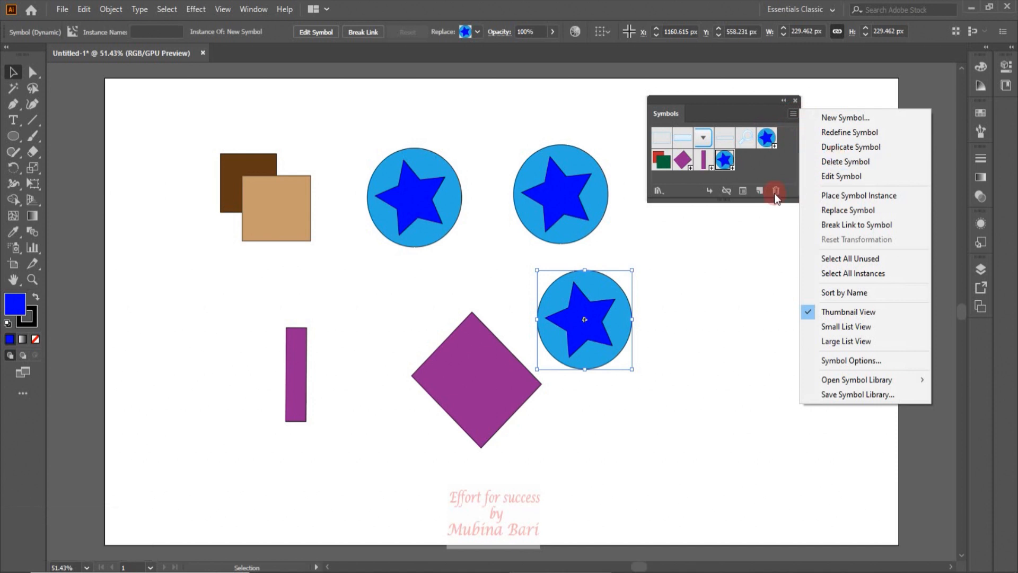
pyautogui.click(827, 161)
pyautogui.click(502, 314)
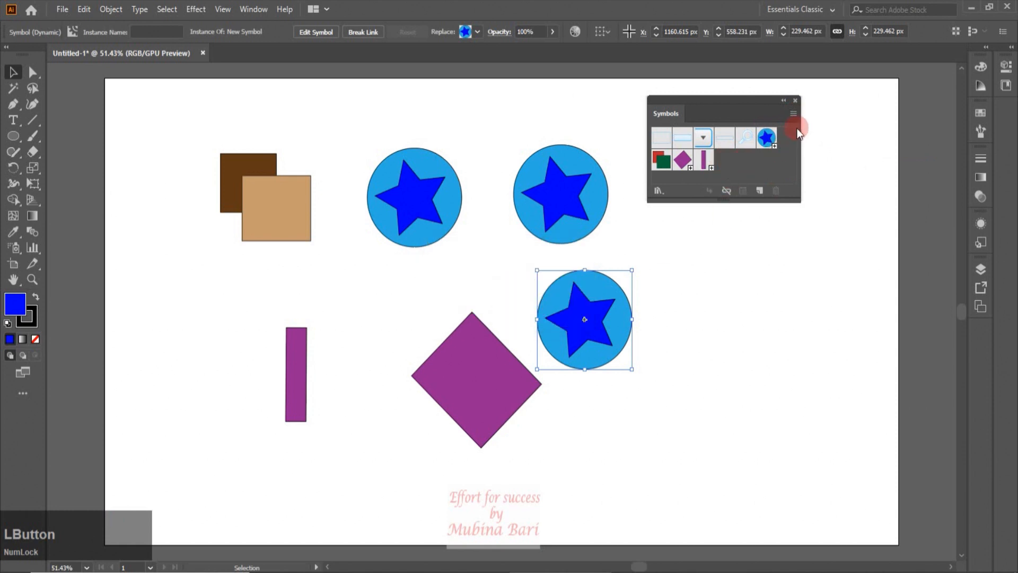
# - Select the remaining circle-and-star symbol in the collection and delete the three circle-and-star shapes and the purple diamond from the artboard
pyautogui.click(766, 137)
pyautogui.click(793, 114)
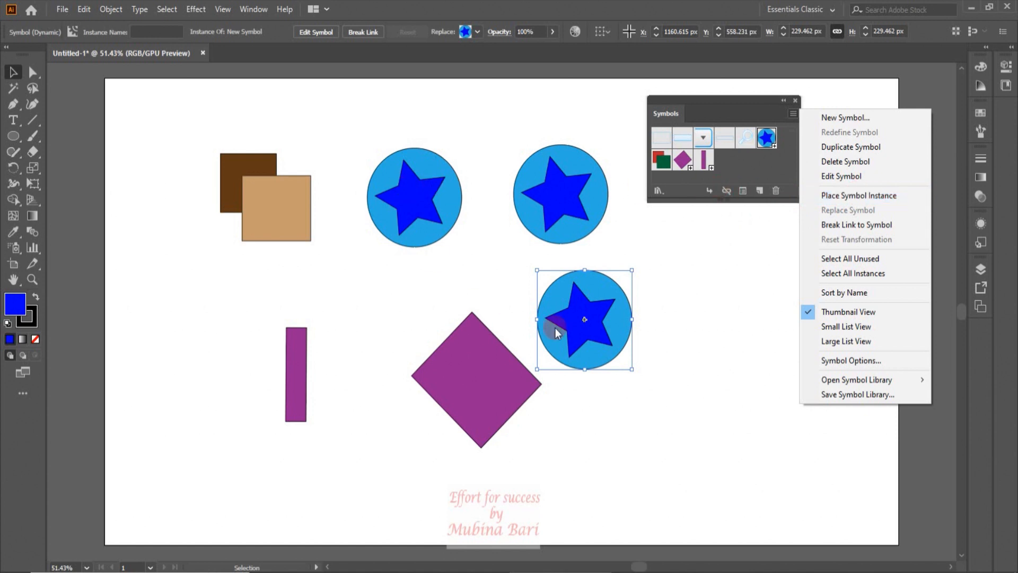
pyautogui.click(705, 359)
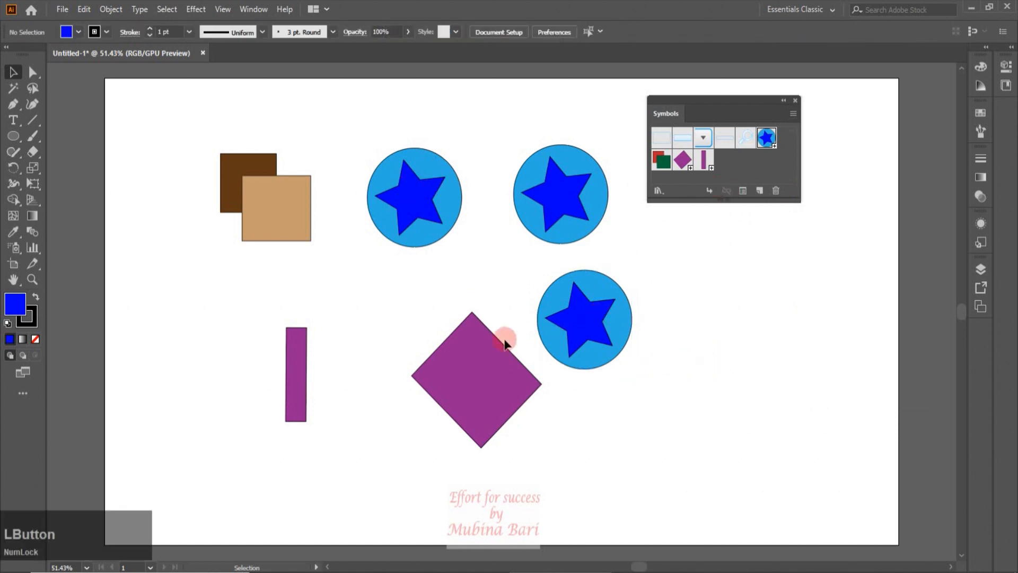
pyautogui.moveTo(365, 134); pyautogui.dragTo(647, 436)
pyautogui.press('Delete')
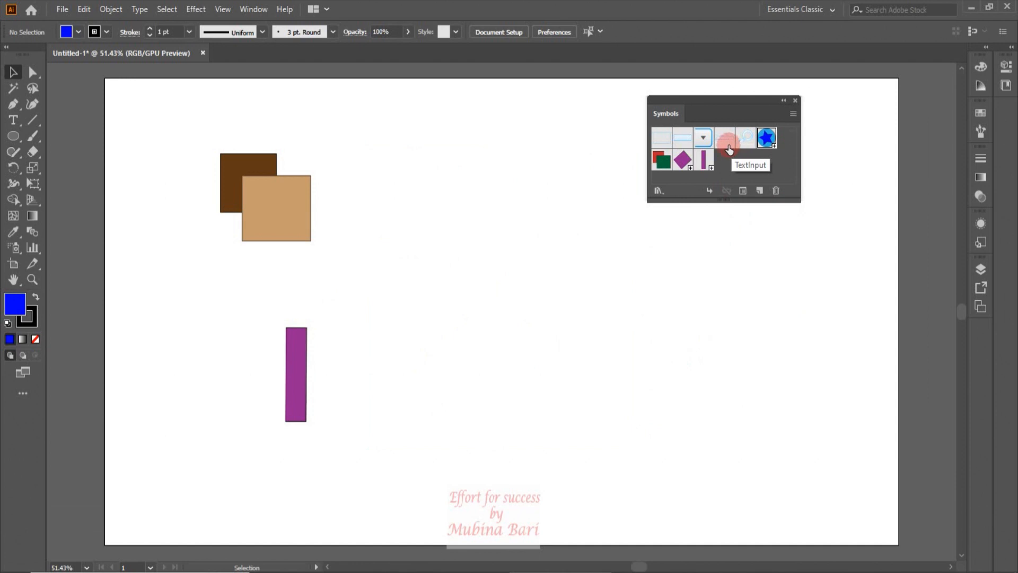
# - Place an instance of the circle-and-star symbol on the artboard and leave nothing selected
pyautogui.click(793, 113)
pyautogui.click(861, 196)
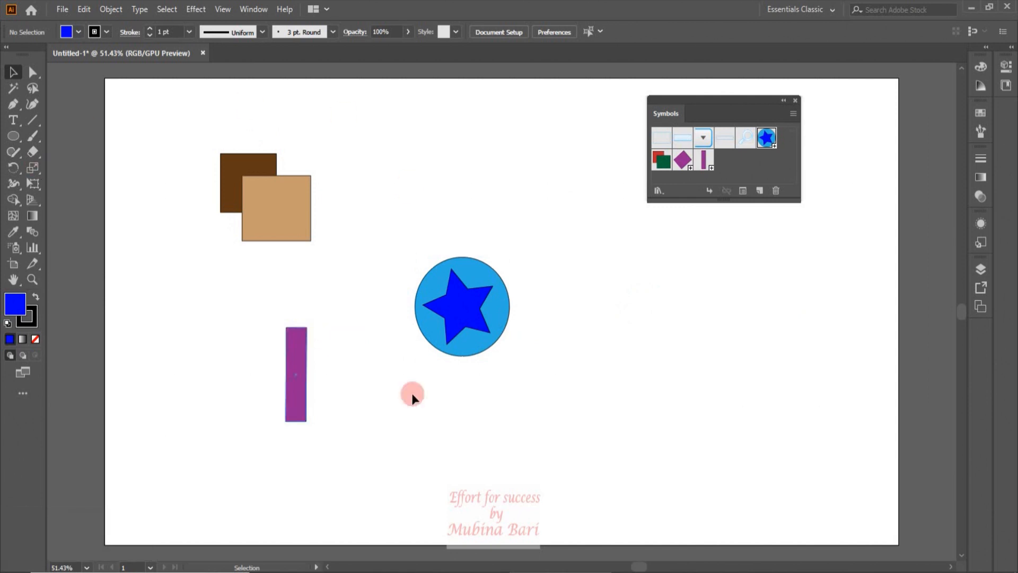
pyautogui.click(83, 88)
# - Select the placed circle-and-star instance and open the list of symbols available to replace it
pyautogui.click(490, 290)
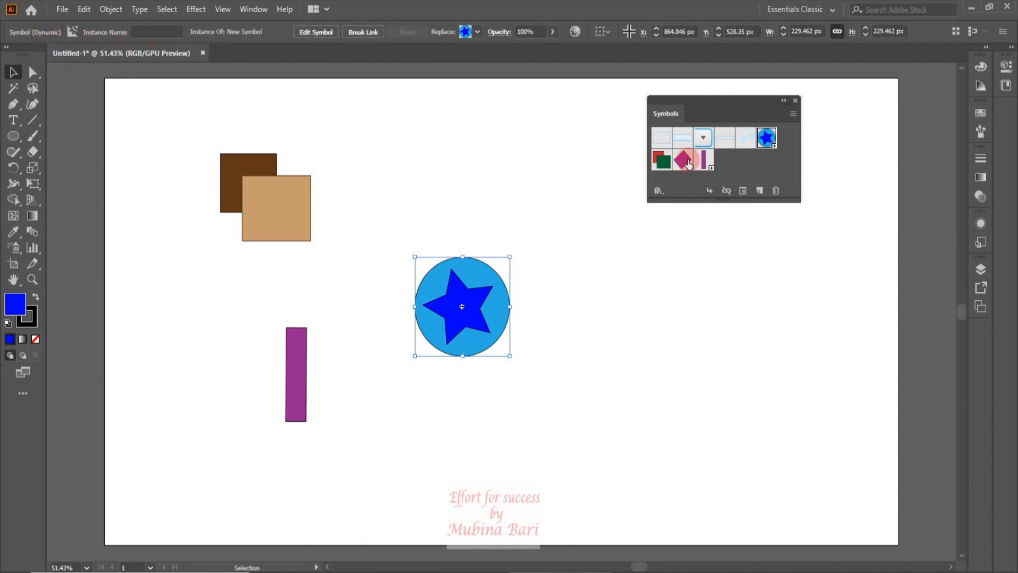
pyautogui.click(709, 138)
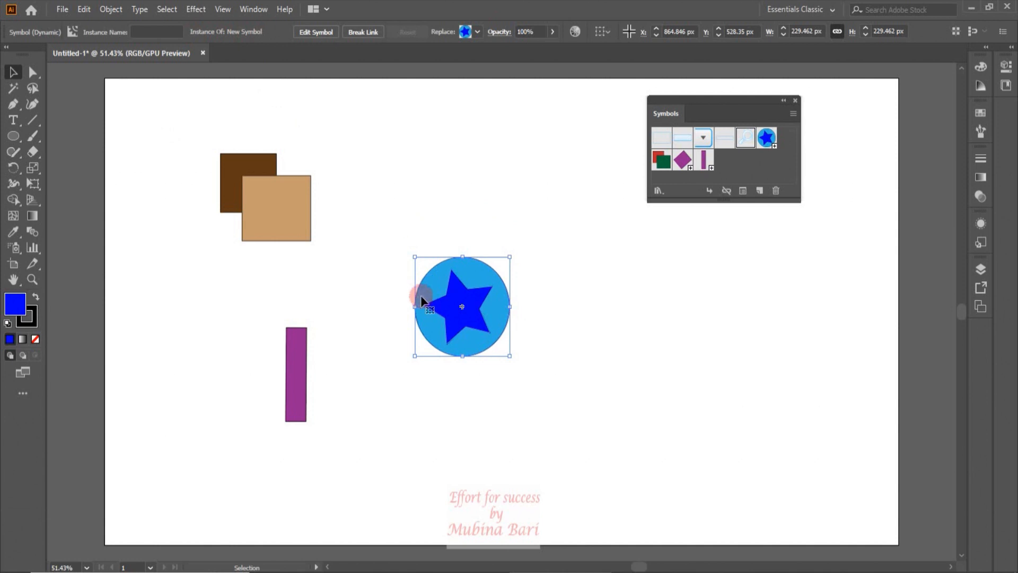
pyautogui.click(478, 314)
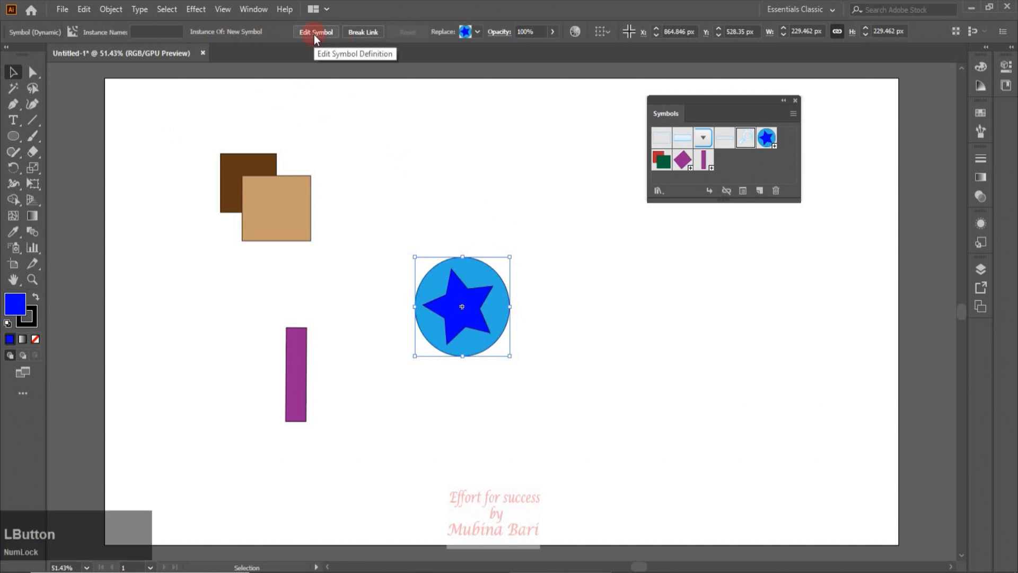
pyautogui.click(794, 113)
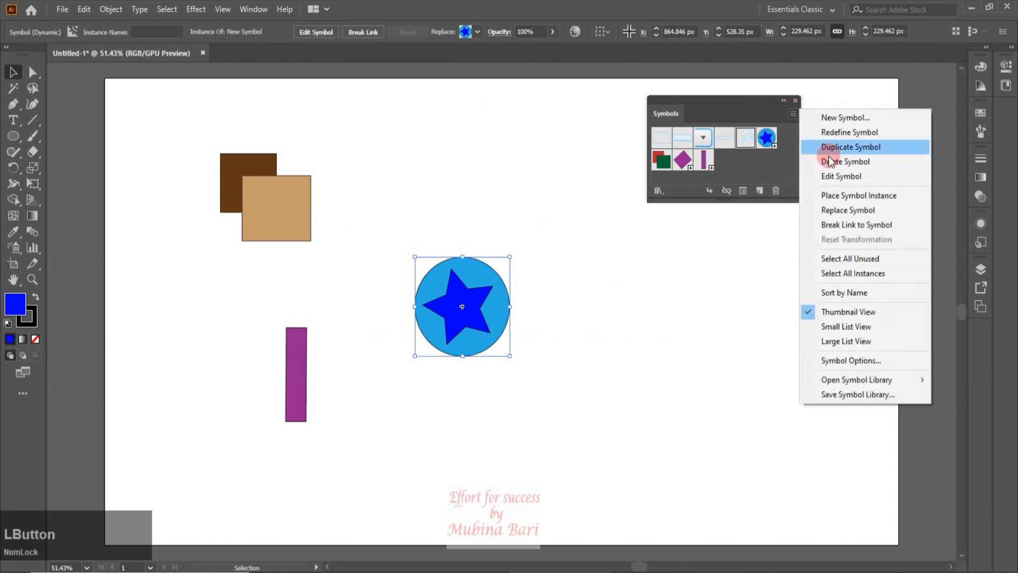
pyautogui.click(459, 143)
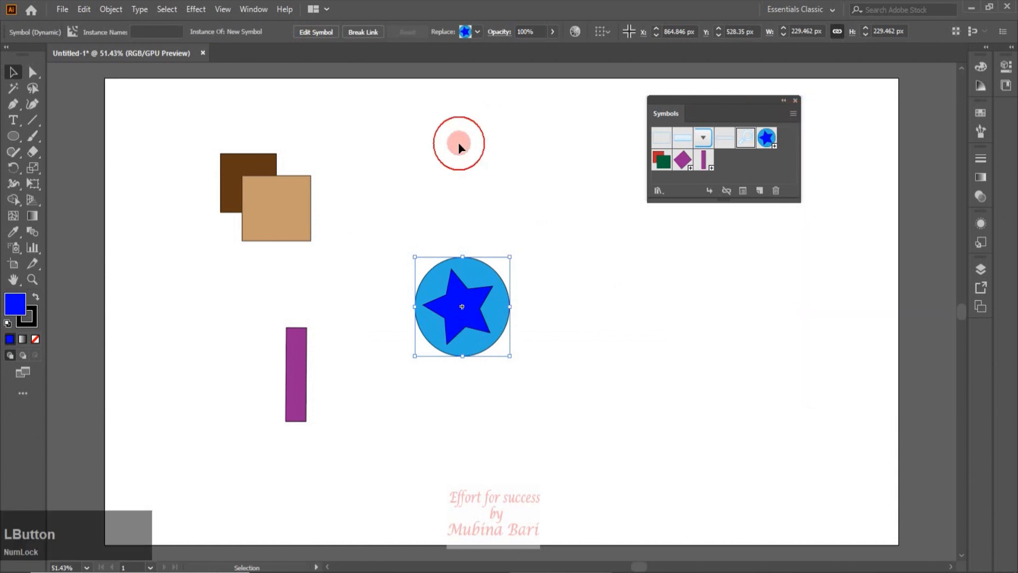
pyautogui.click(476, 32)
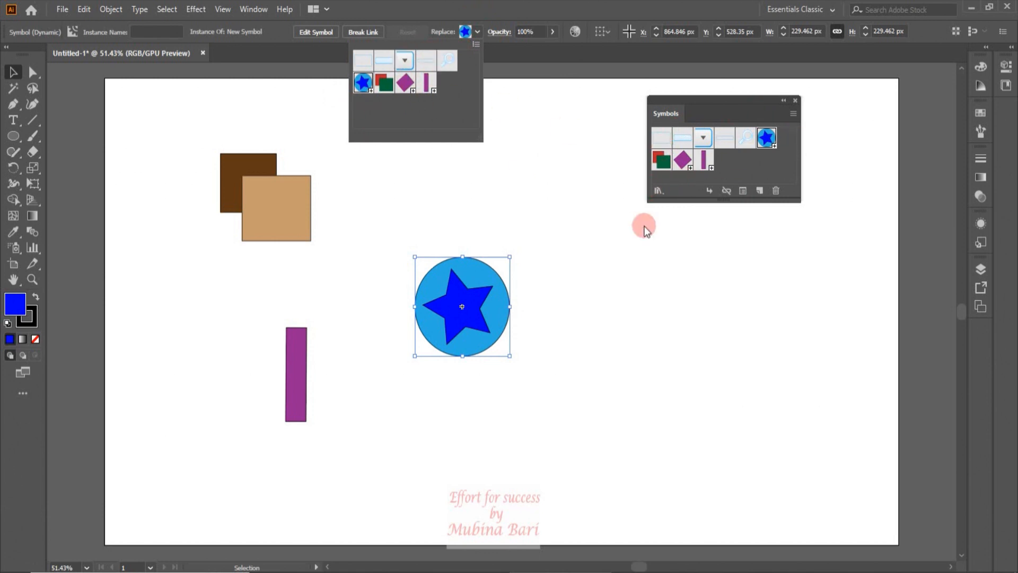
# - Load the Flowers symbol library, add the Gerbera and purple water lily symbols to the collection, and close the library
pyautogui.click(659, 191)
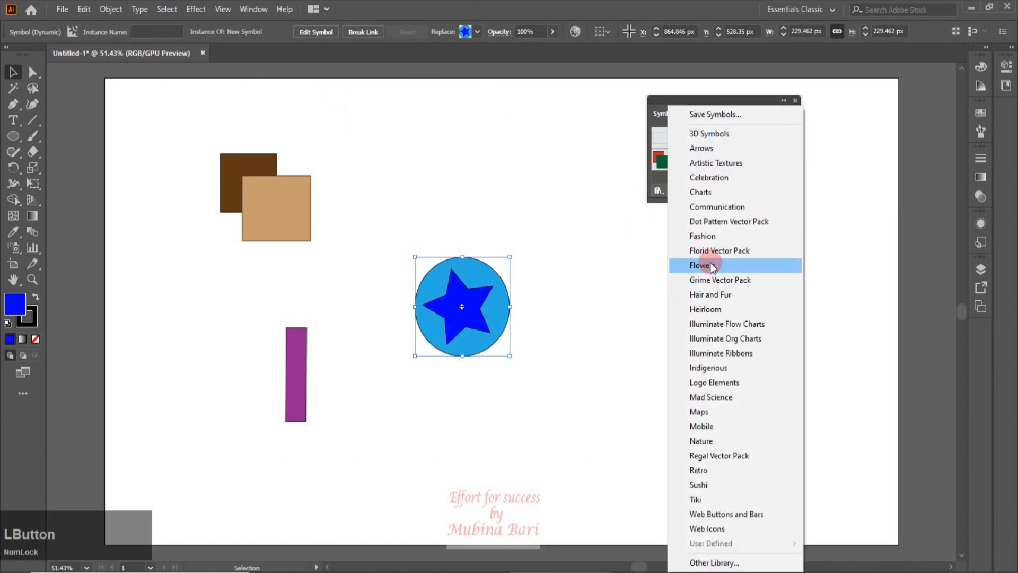
pyautogui.click(709, 266)
pyautogui.click(562, 298)
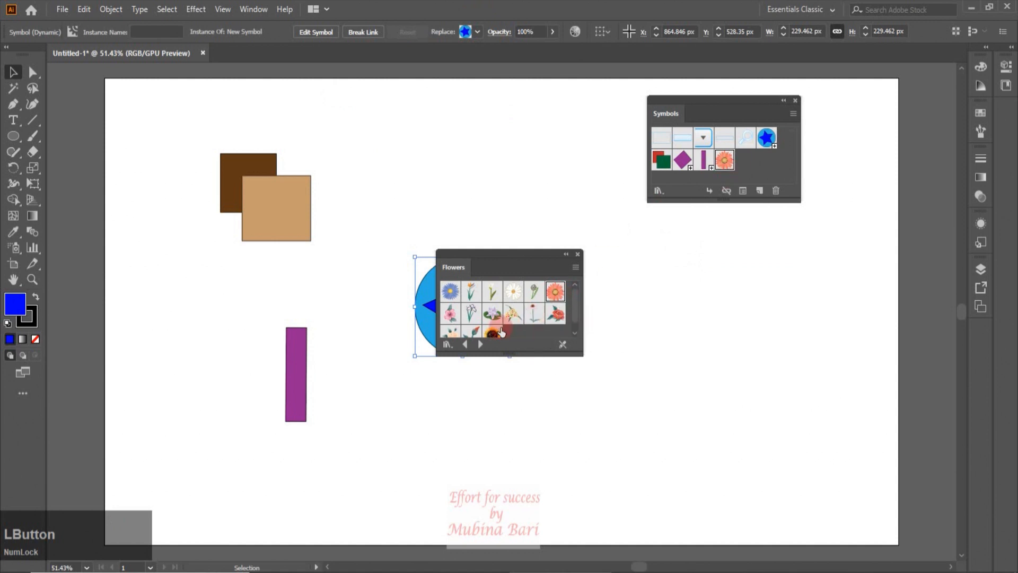
pyautogui.click(487, 317)
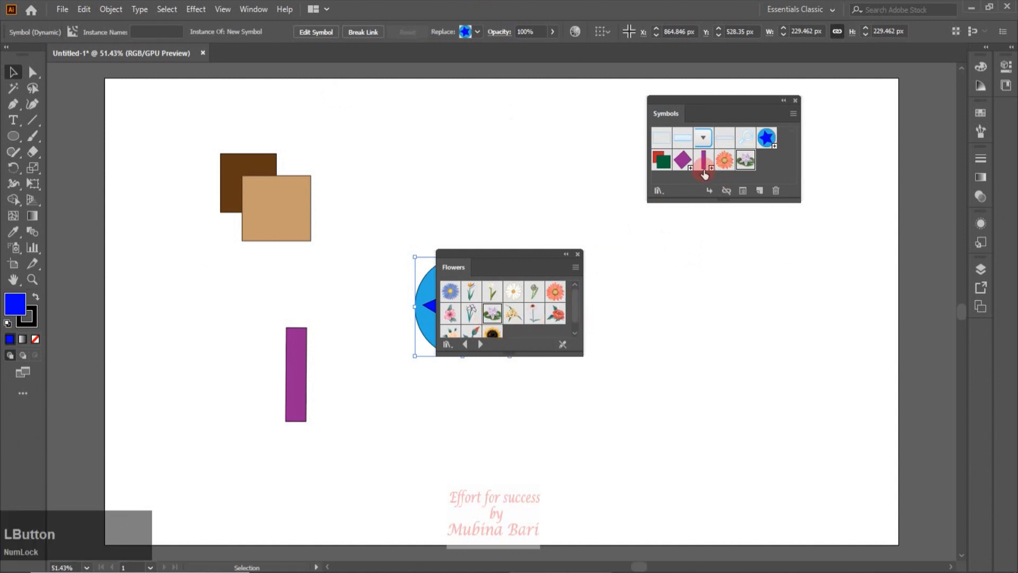
pyautogui.click(578, 254)
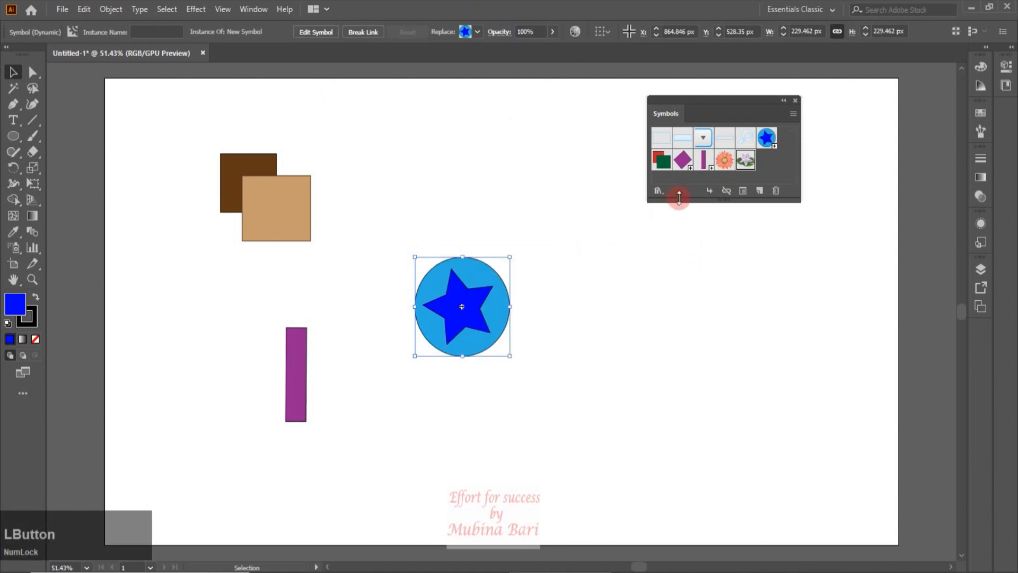
# - Replace the circle-and-star instance with the Gerbera, the purple diamond, the ComboBox and finally the red-and-green squares symbol
pyautogui.click(478, 32)
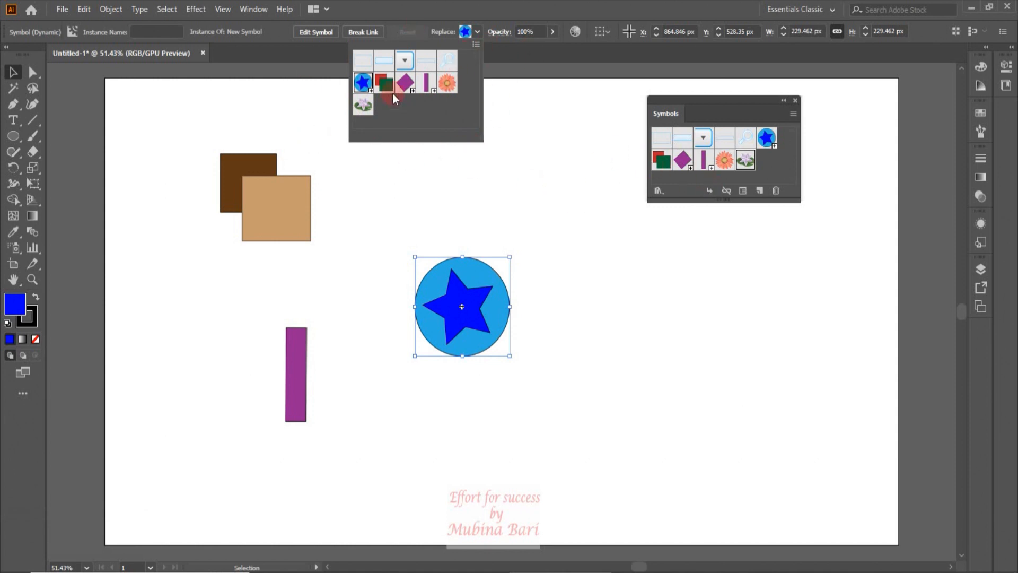
pyautogui.click(446, 83)
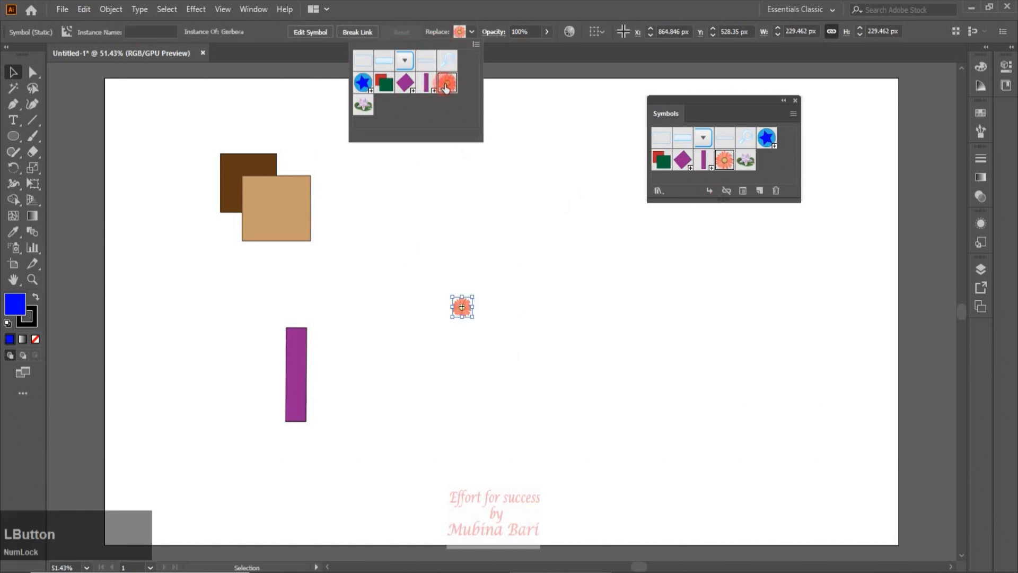
pyautogui.click(404, 83)
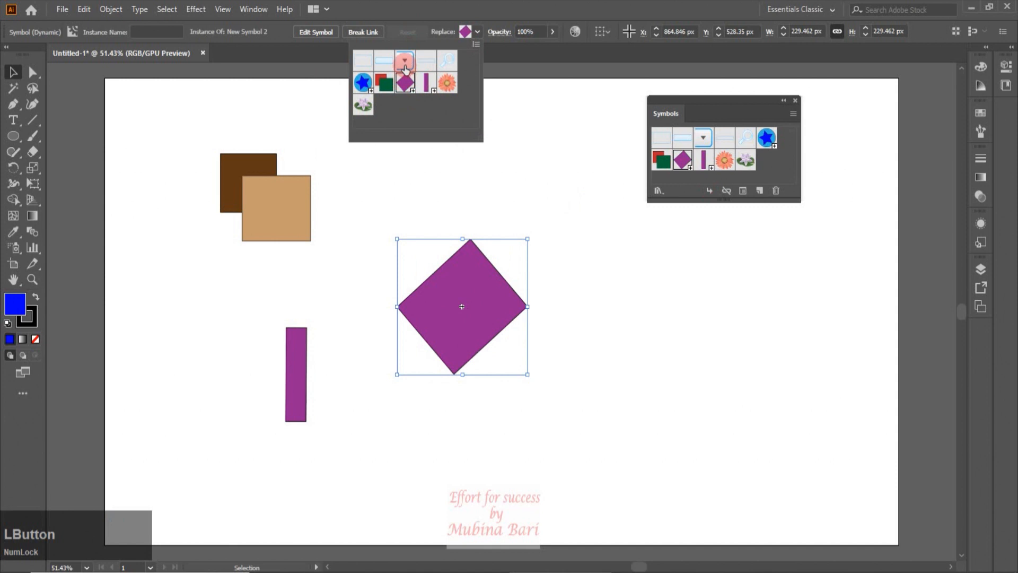
pyautogui.click(405, 60)
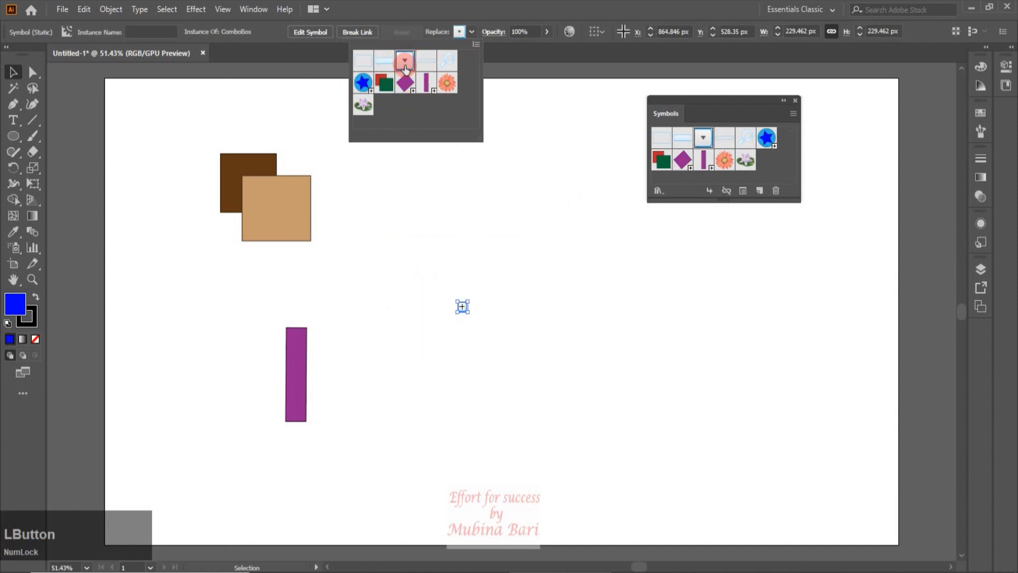
pyautogui.click(379, 81)
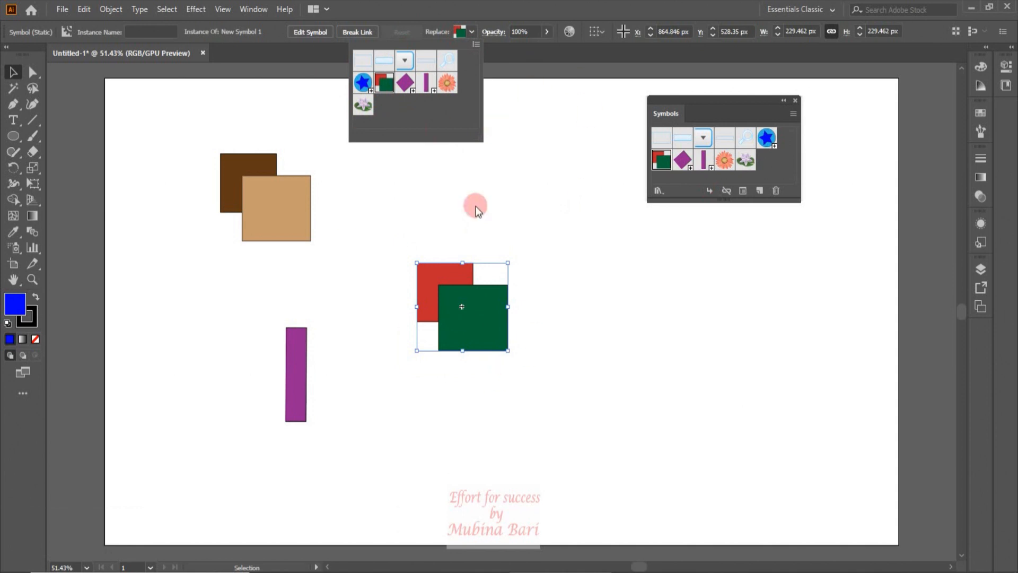
pyautogui.click(479, 349)
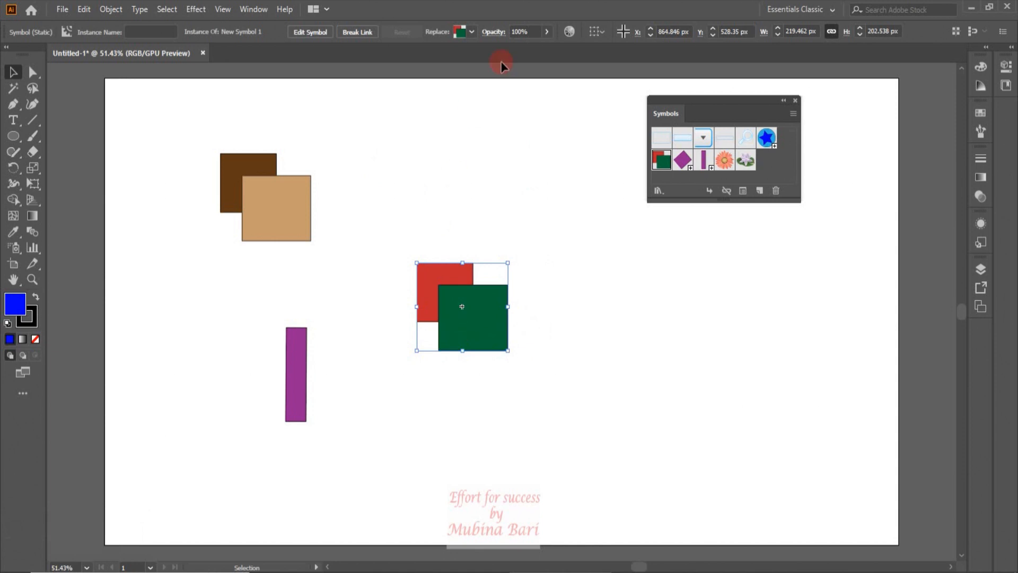
# - Delete all remaining artwork from the artboard, including the brown squares, the purple bar and the red-and-green squares instance
pyautogui.moveTo(792, 117); pyautogui.dragTo(859, 214)
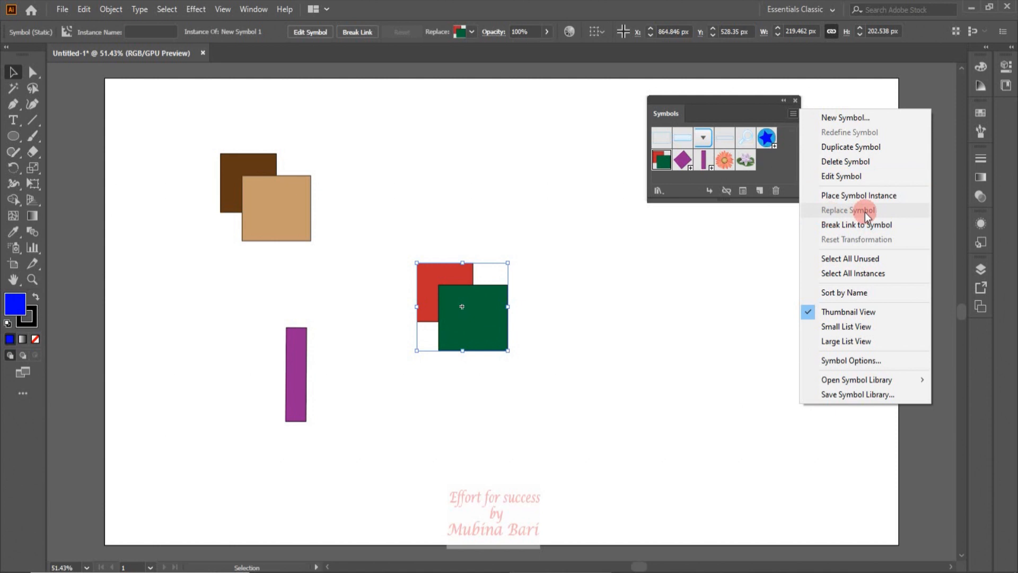
pyautogui.moveTo(201, 138); pyautogui.dragTo(557, 433)
pyautogui.press('Delete')
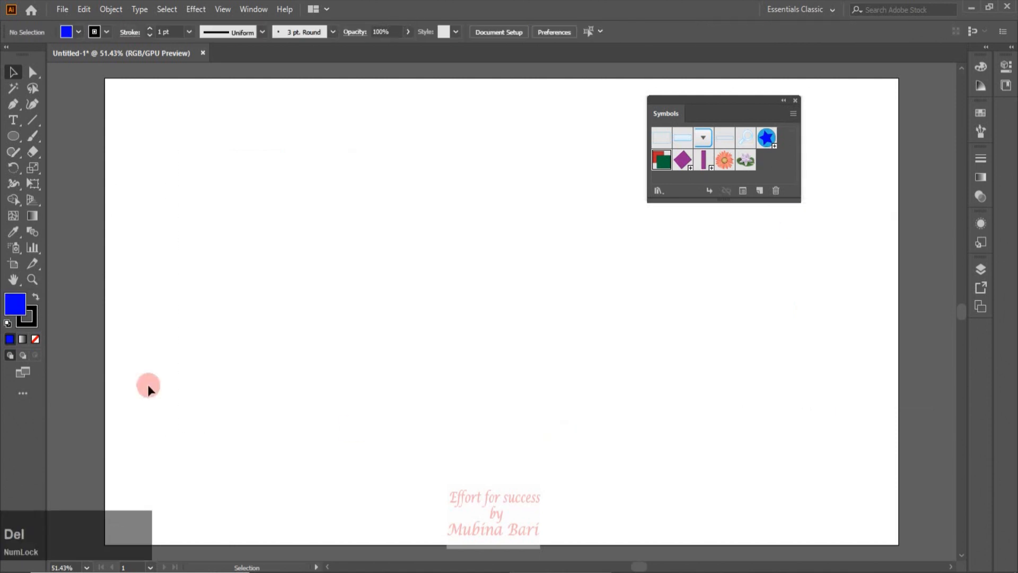
# - Spray a curved trail of water lily symbols about 974 by 522 px across the artboard with the Symbol Sprayer
pyautogui.click(15, 250)
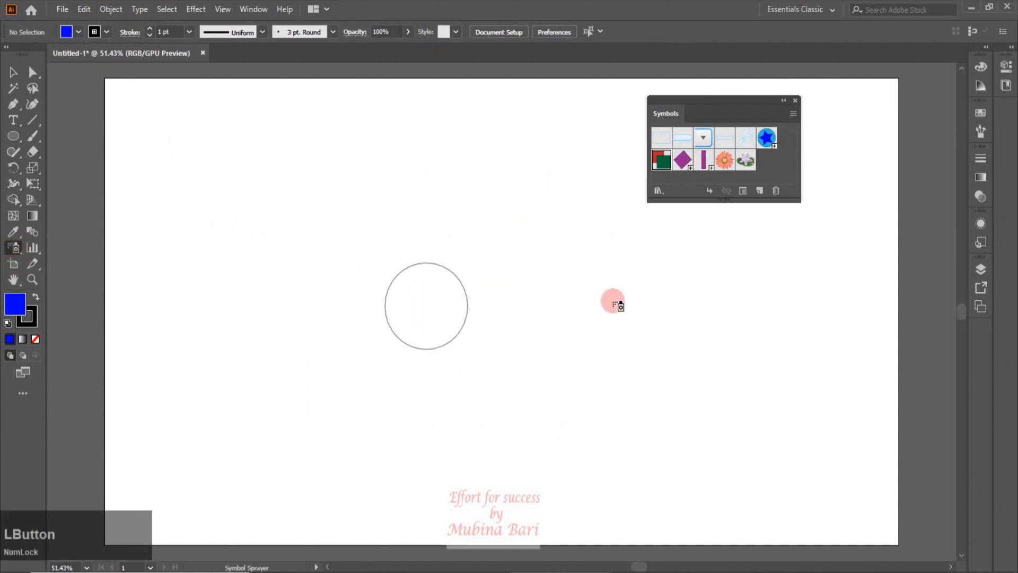
pyautogui.click(744, 162)
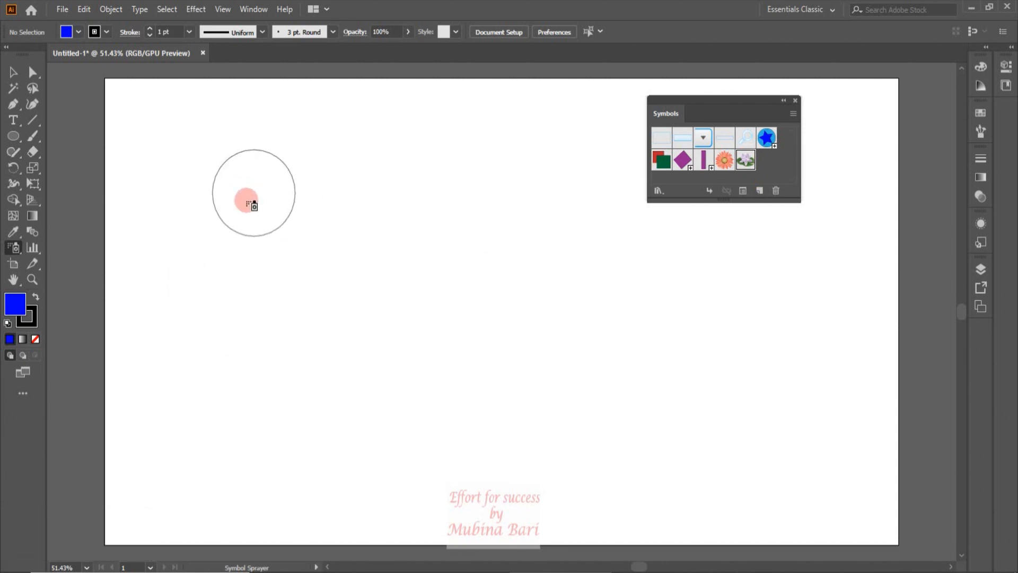
pyautogui.moveTo(199, 257)
pyautogui.mouseDown()
pyautogui.moveTo(249, 314)
pyautogui.moveTo(466, 357)
pyautogui.moveTo(549, 283)
pyautogui.moveTo(454, 182)
pyautogui.moveTo(336, 234)
pyautogui.moveTo(324, 220)
pyautogui.mouseUp()
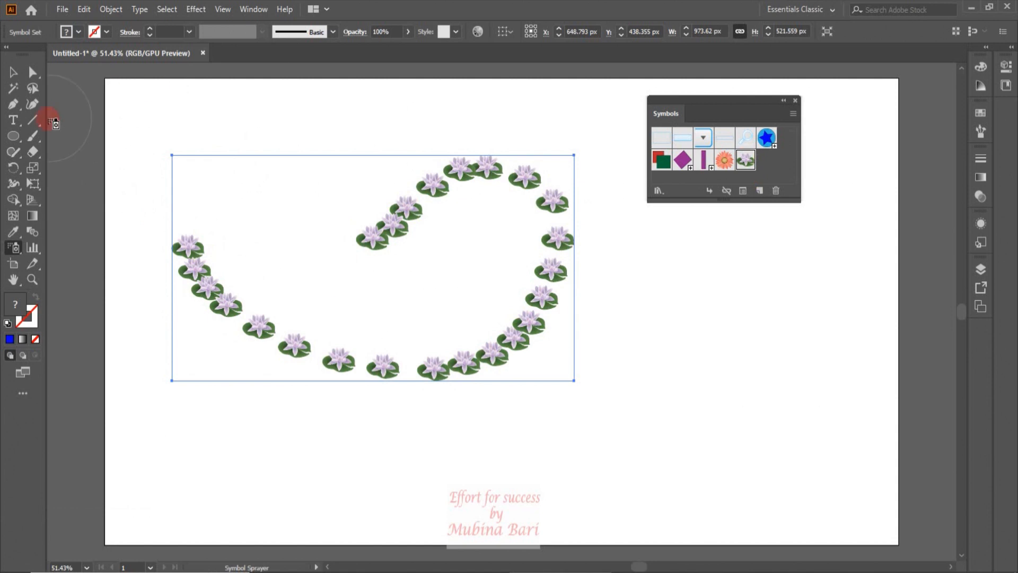
# - Select the sprayed water lily set and replace its symbol with the Gerbera
pyautogui.click(11, 72)
pyautogui.click(12, 71)
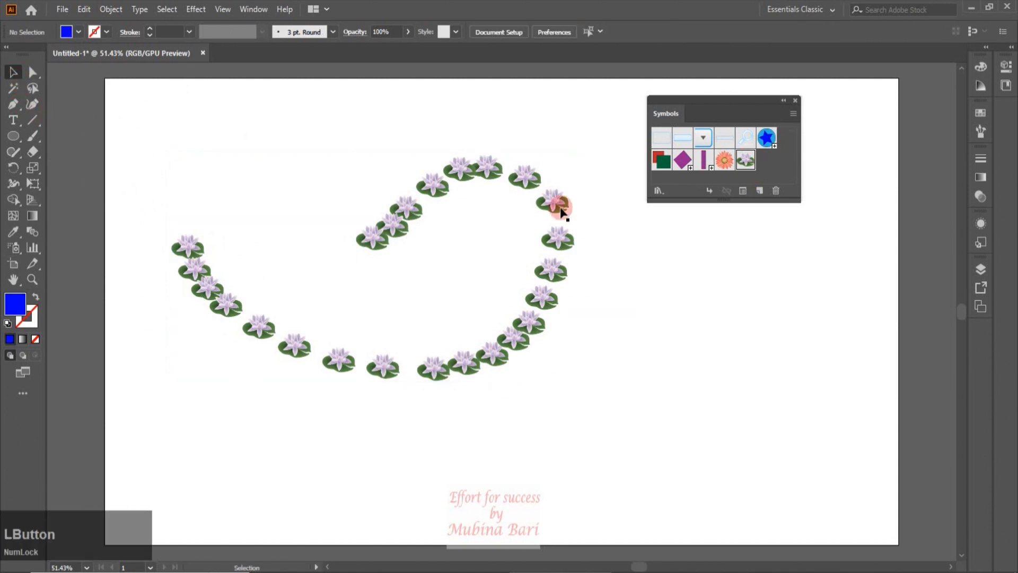
pyautogui.click(202, 269)
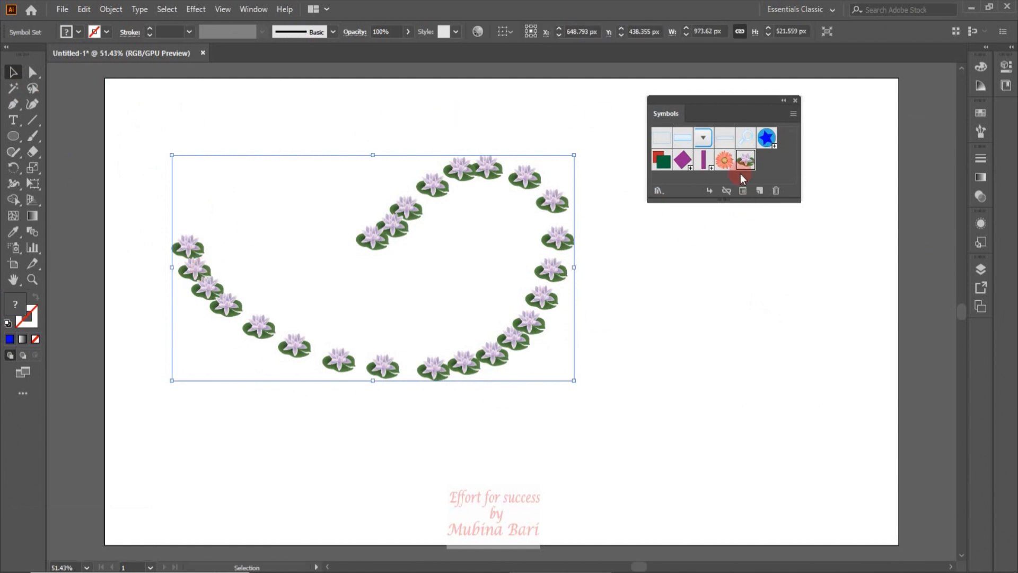
pyautogui.click(726, 162)
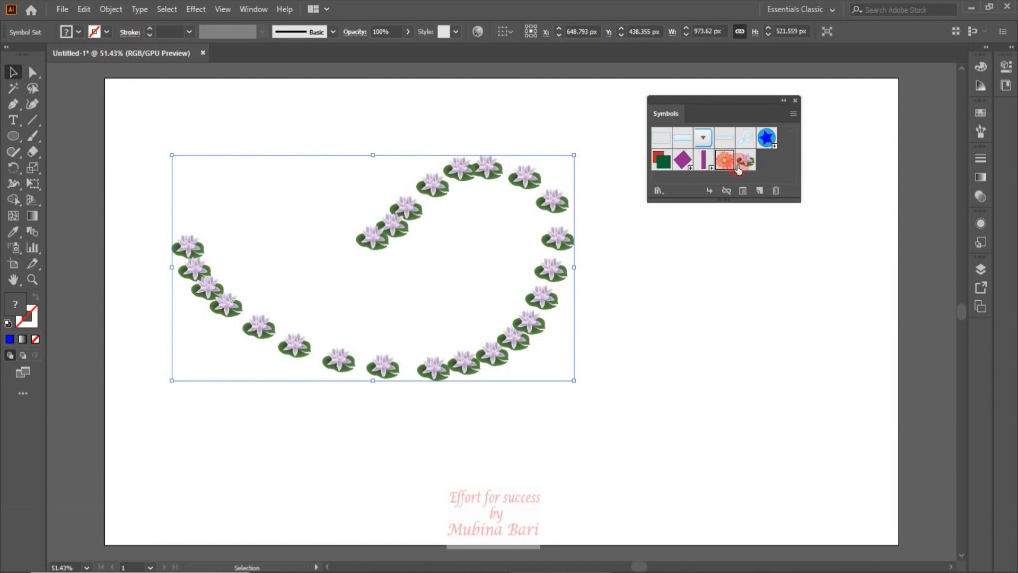
pyautogui.click(724, 173)
pyautogui.click(735, 159)
pyautogui.moveTo(735, 159); pyautogui.dragTo(552, 266)
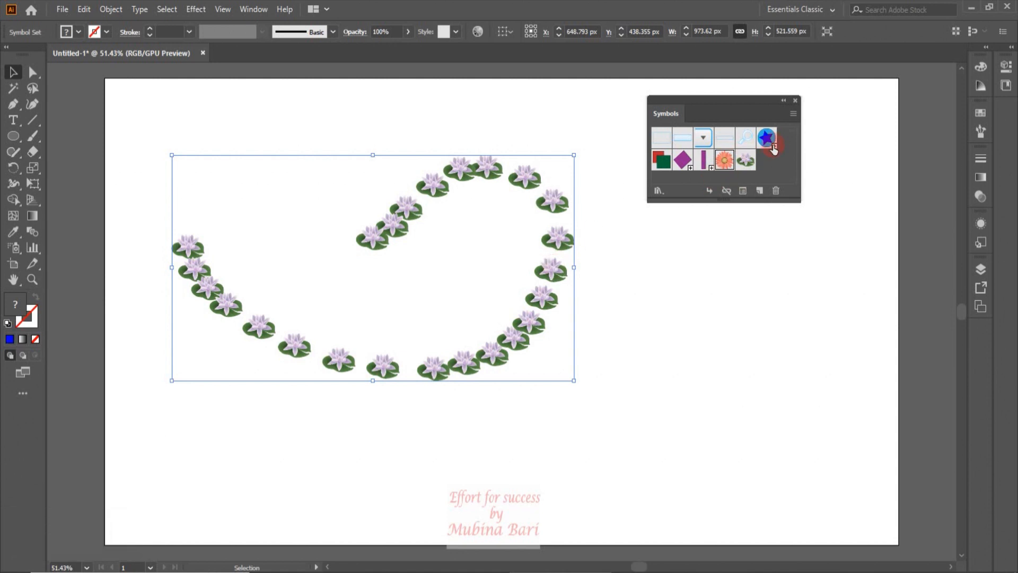
pyautogui.click(792, 113)
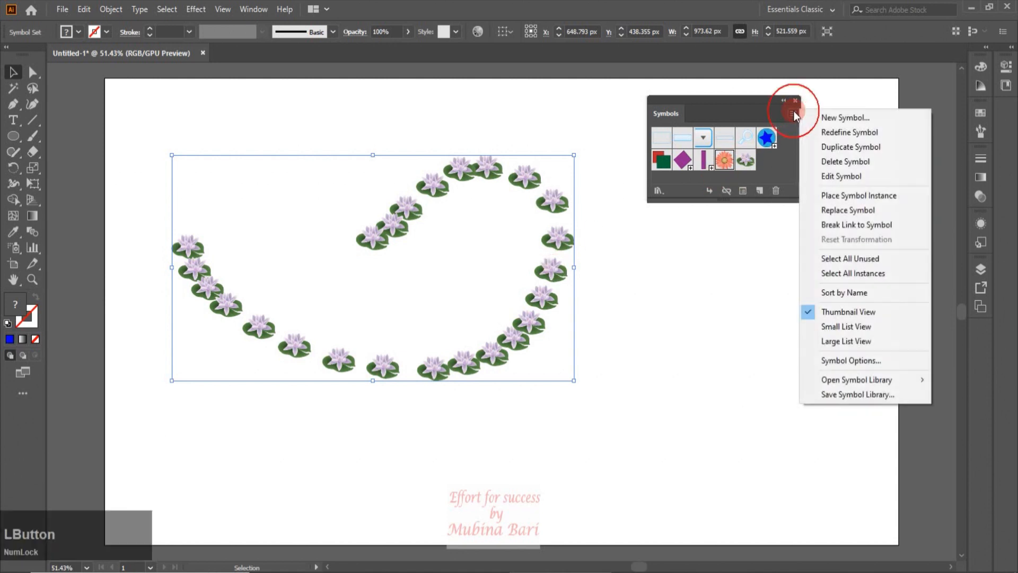
pyautogui.click(858, 210)
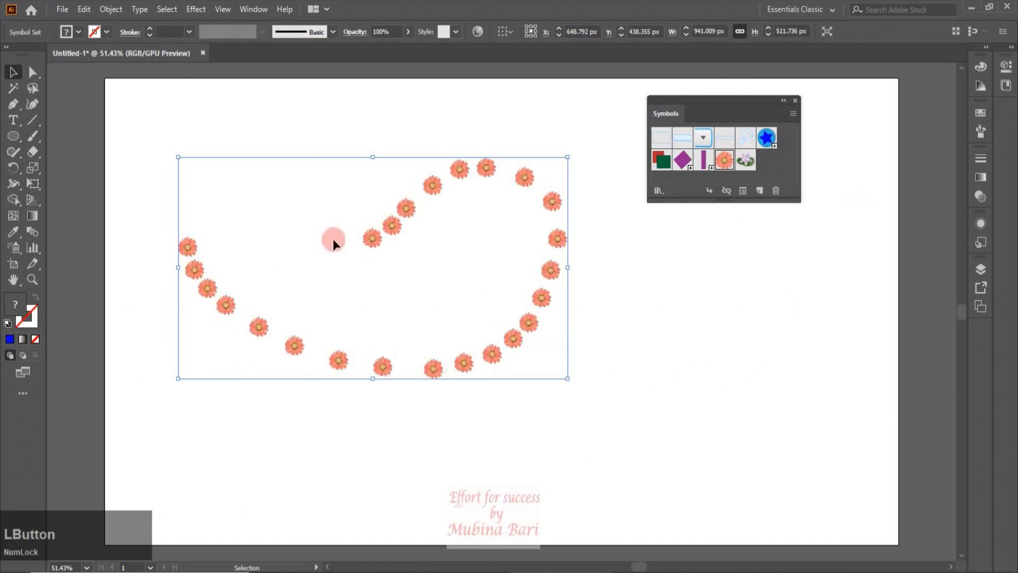
# - Delete the sprayed Gerbera symbol set from the artboard
pyautogui.click(722, 168)
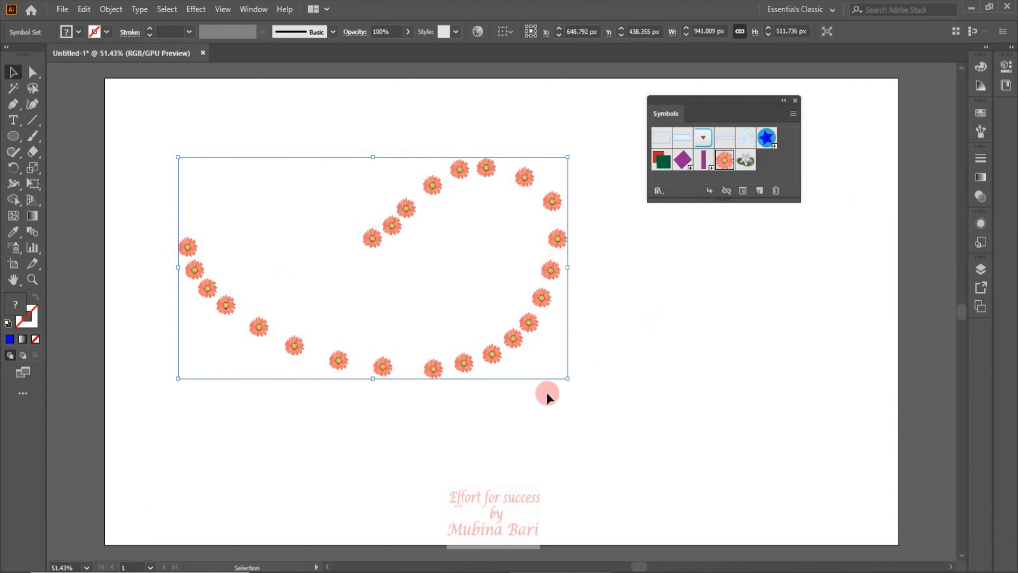
pyautogui.press('Delete')
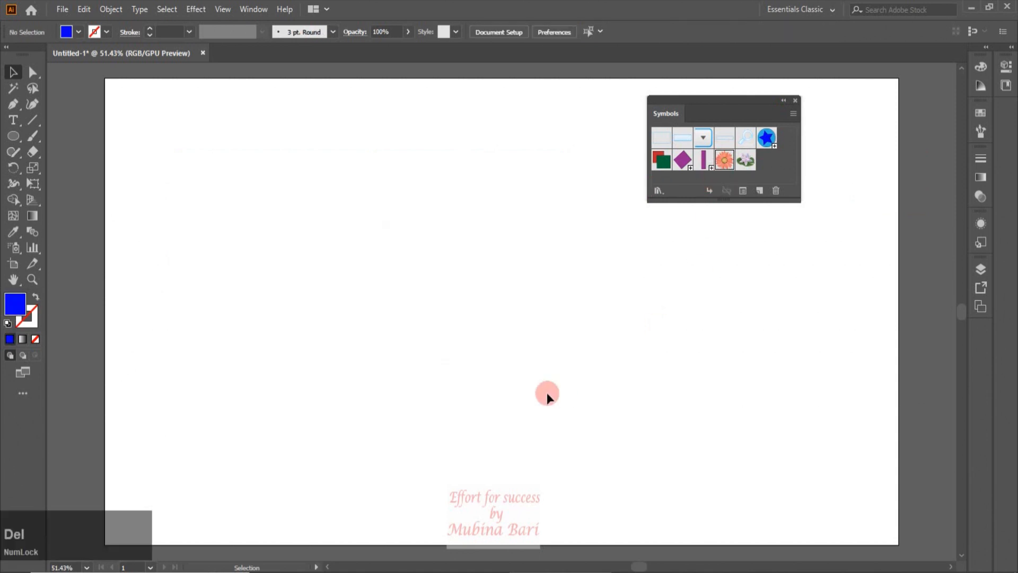
# - Place a Gerbera instance enlarged to about 489 by 486 px on the artboard and reset its transformation
pyautogui.click(723, 166)
pyautogui.moveTo(724, 167); pyautogui.dragTo(554, 427)
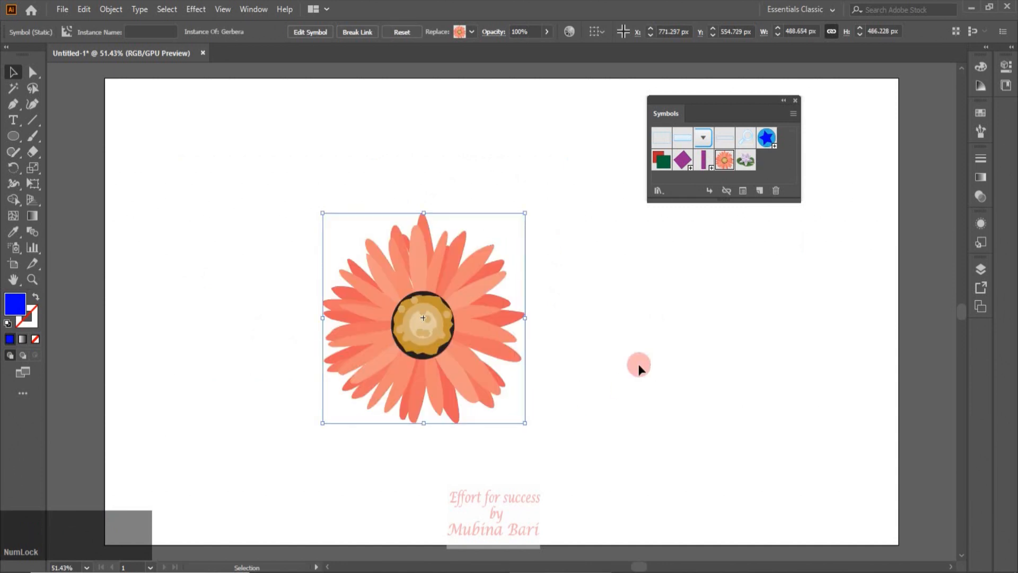
pyautogui.click(795, 115)
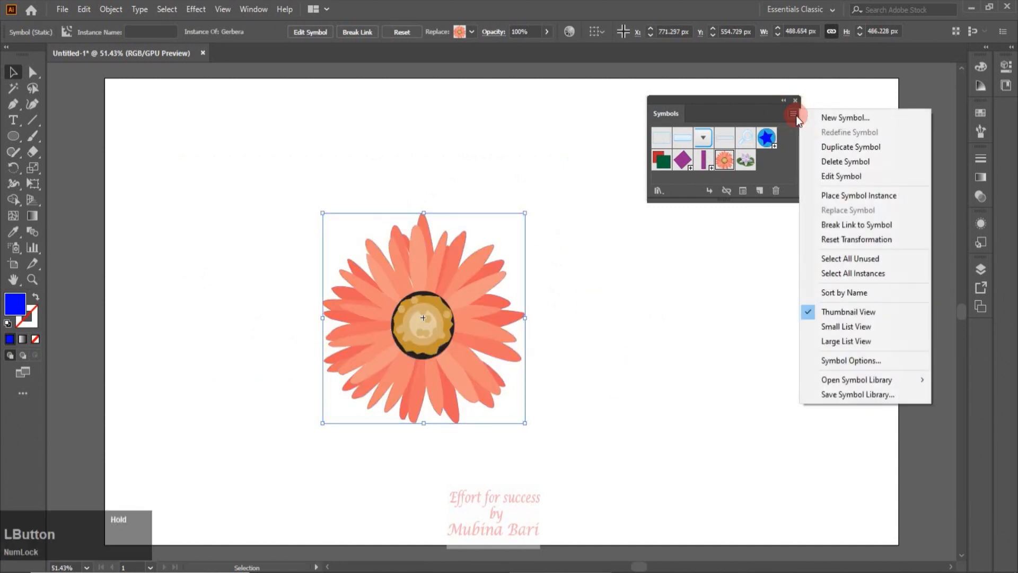
pyautogui.click(877, 239)
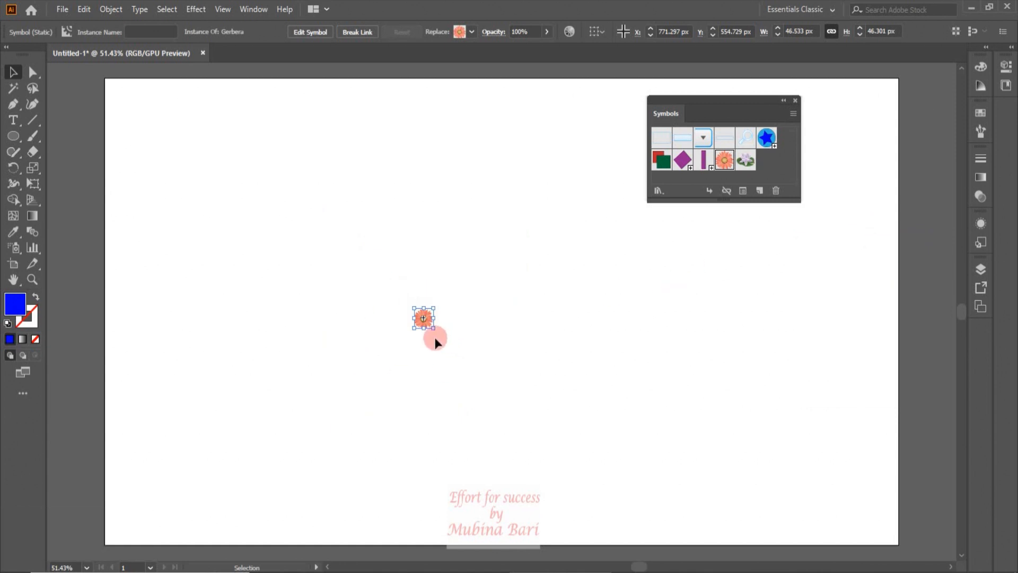
# - Move and enlarge the small Gerbera, and place instances of the blue star circle and the red-and-green squares beside it
pyautogui.click(475, 287)
pyautogui.moveTo(431, 325); pyautogui.dragTo(373, 288)
pyautogui.click(472, 300)
pyautogui.moveTo(766, 137); pyautogui.dragTo(495, 193)
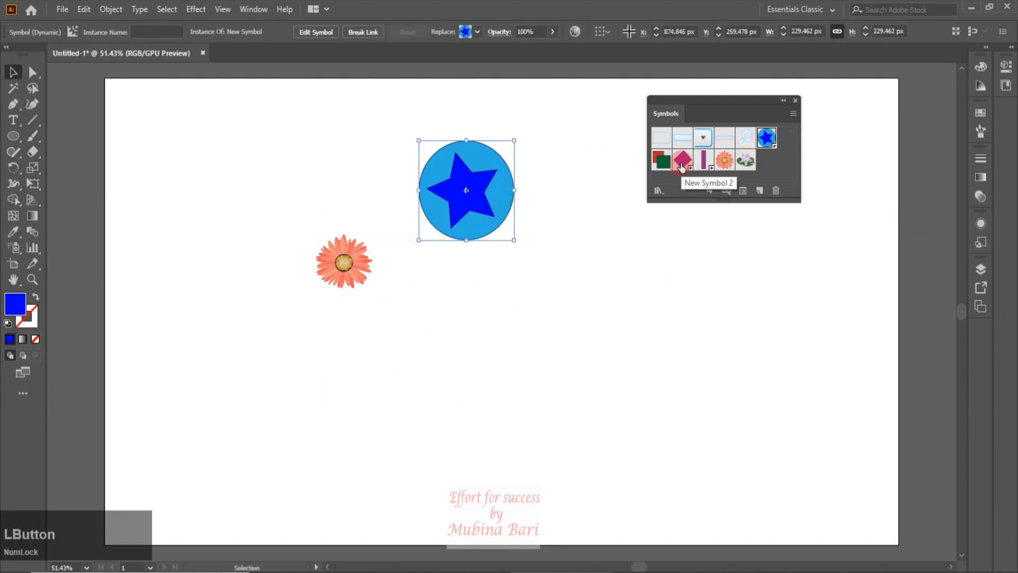
pyautogui.moveTo(670, 161); pyautogui.dragTo(485, 328)
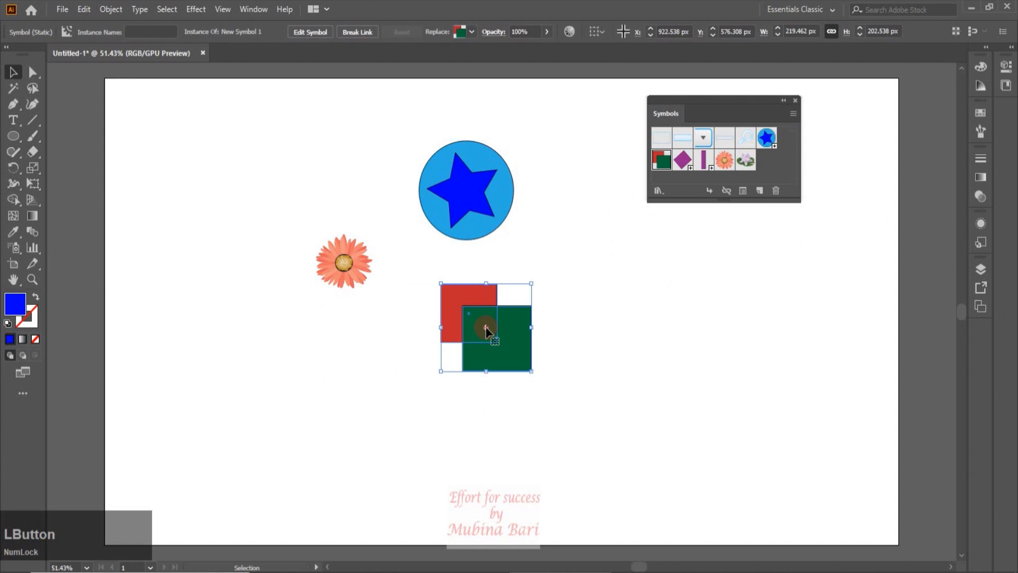
# - Select all unused symbols among the document's symbols and clear the artboard selection
pyautogui.click(793, 114)
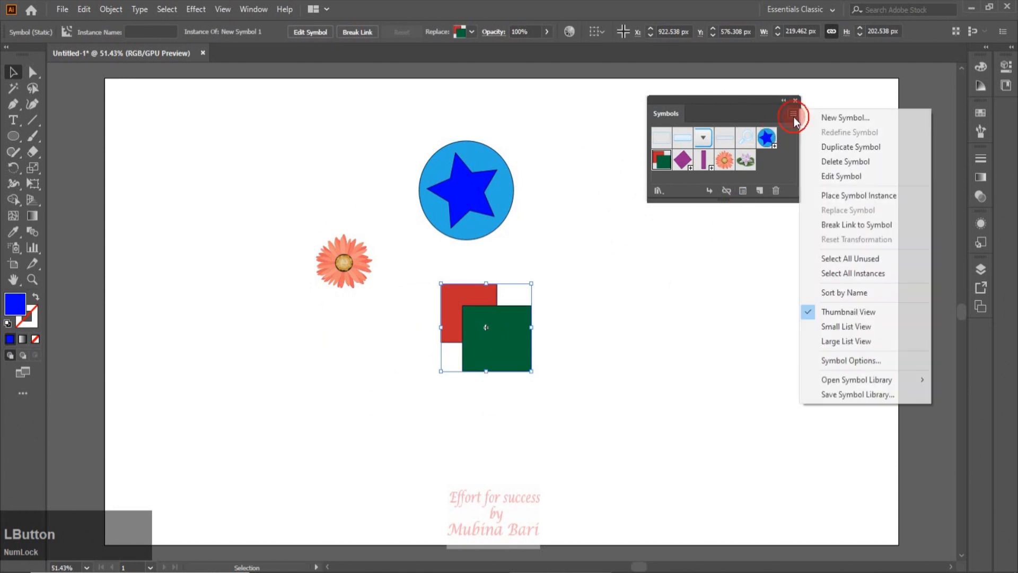
pyautogui.click(849, 260)
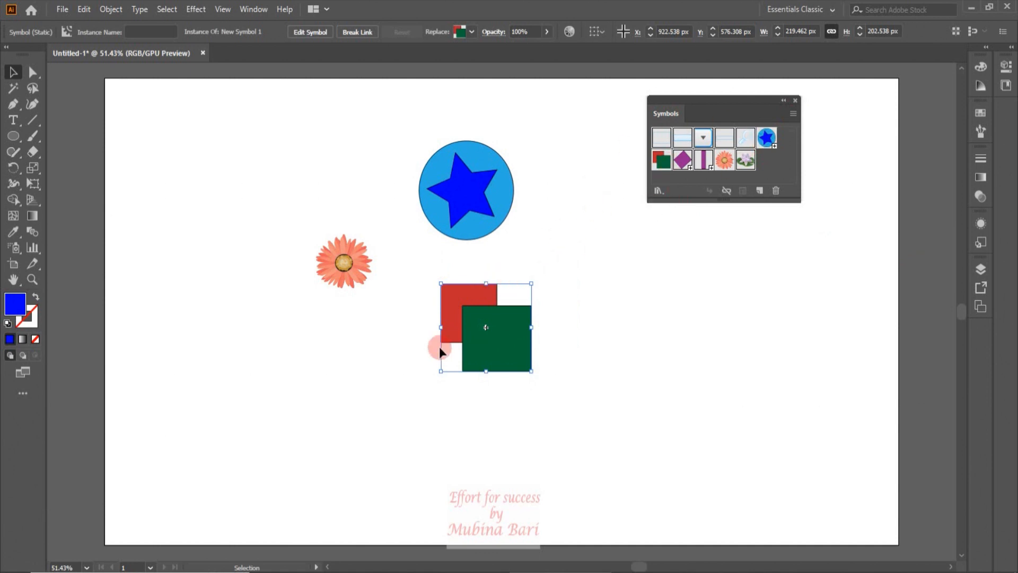
pyautogui.click(508, 312)
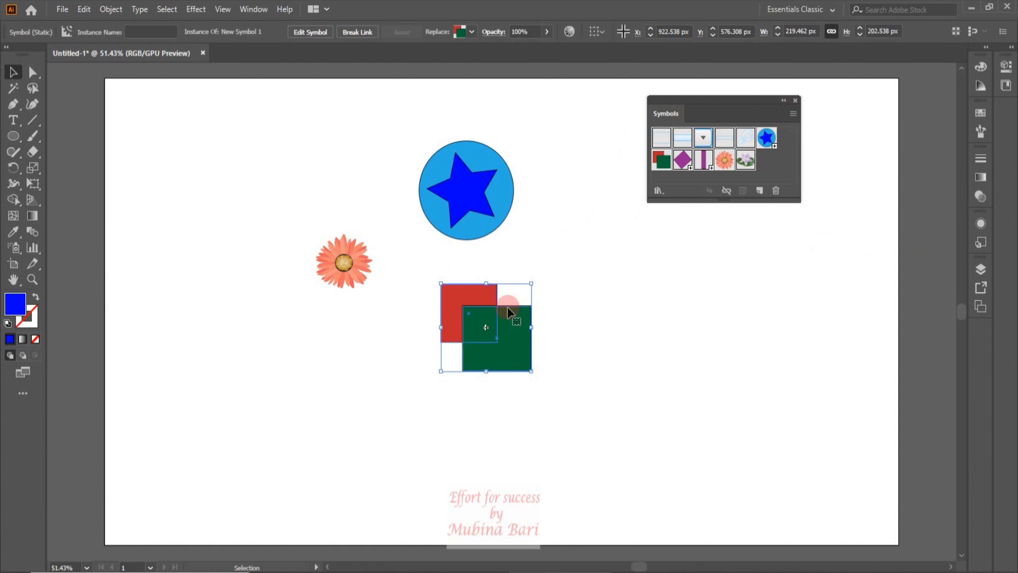
pyautogui.click(684, 324)
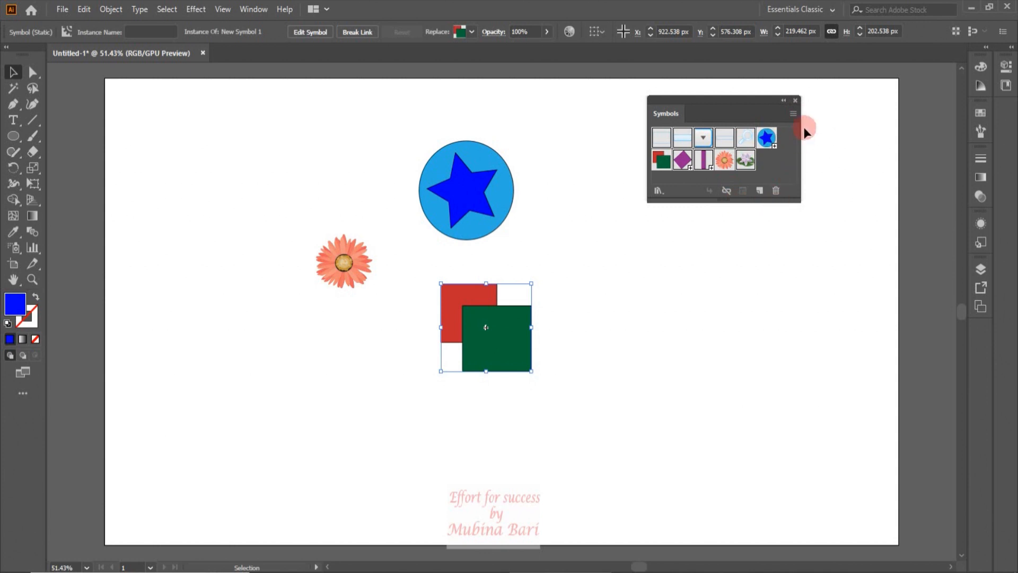
pyautogui.click(791, 113)
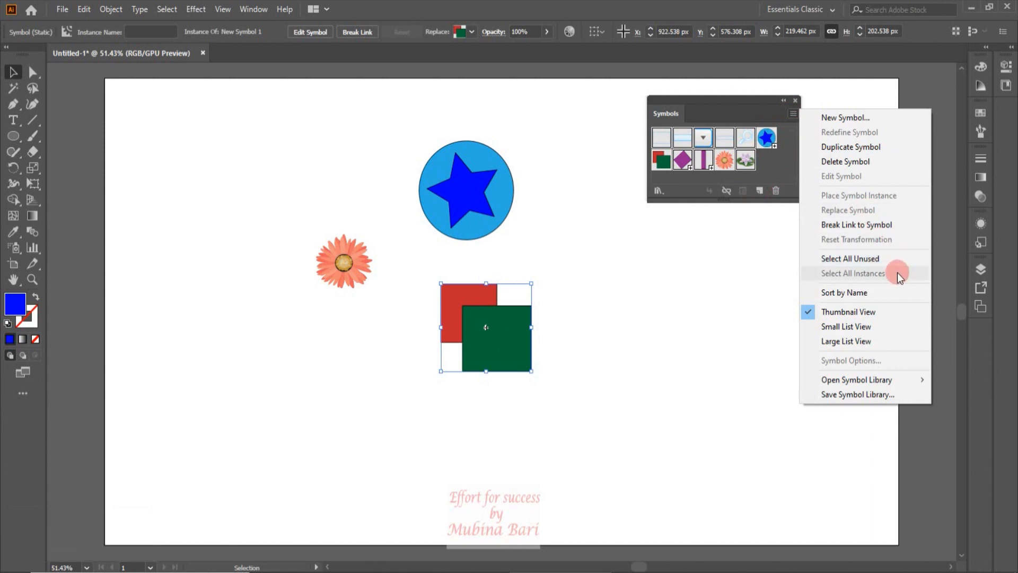
pyautogui.click(713, 281)
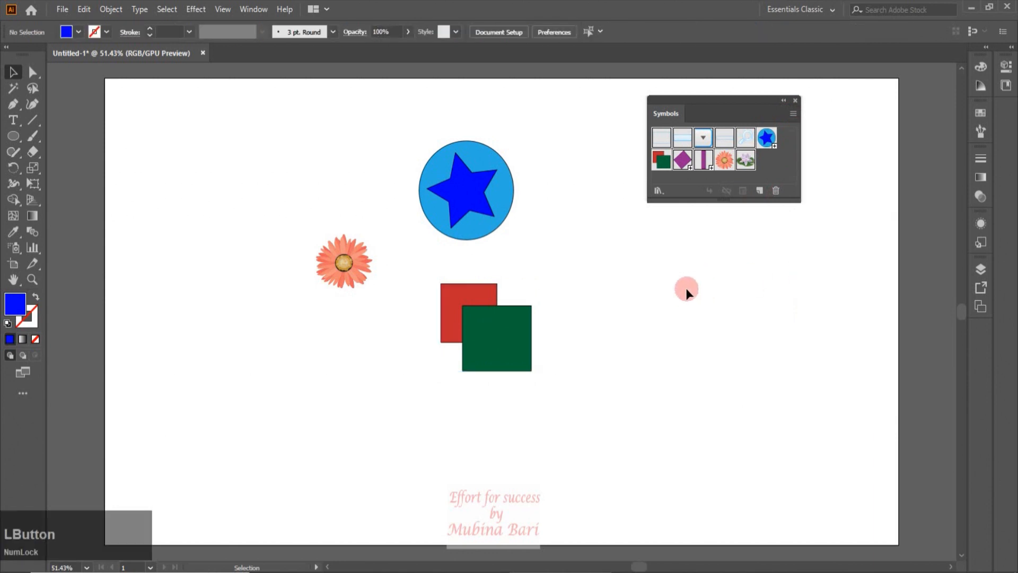
# - Move the Gerbera below the blue star circle and add two copies of the star circle to its left
pyautogui.click(358, 257)
pyautogui.moveTo(356, 256); pyautogui.dragTo(474, 244)
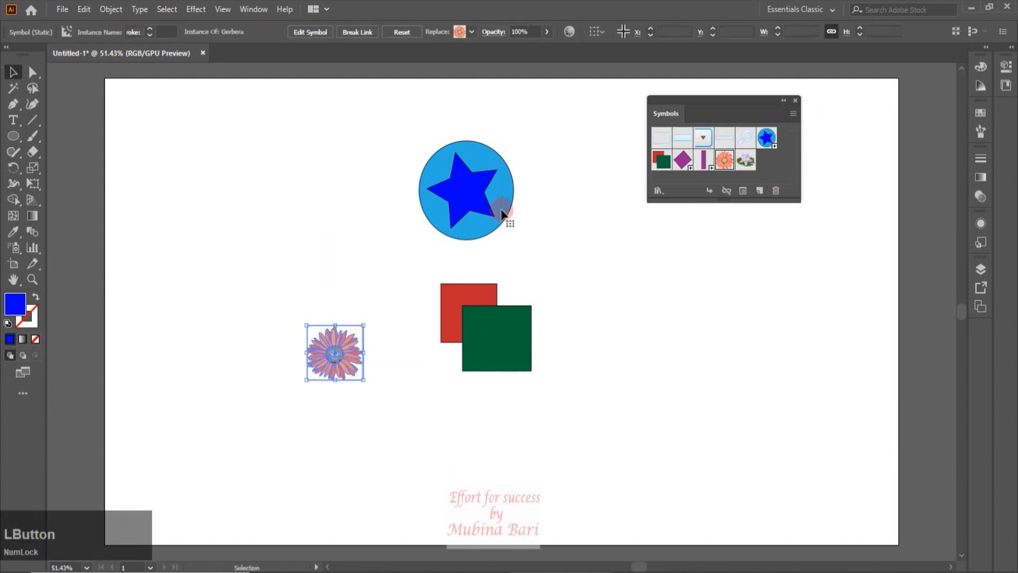
pyautogui.moveTo(493, 202); pyautogui.dragTo(225, 232)
pyautogui.click(255, 375)
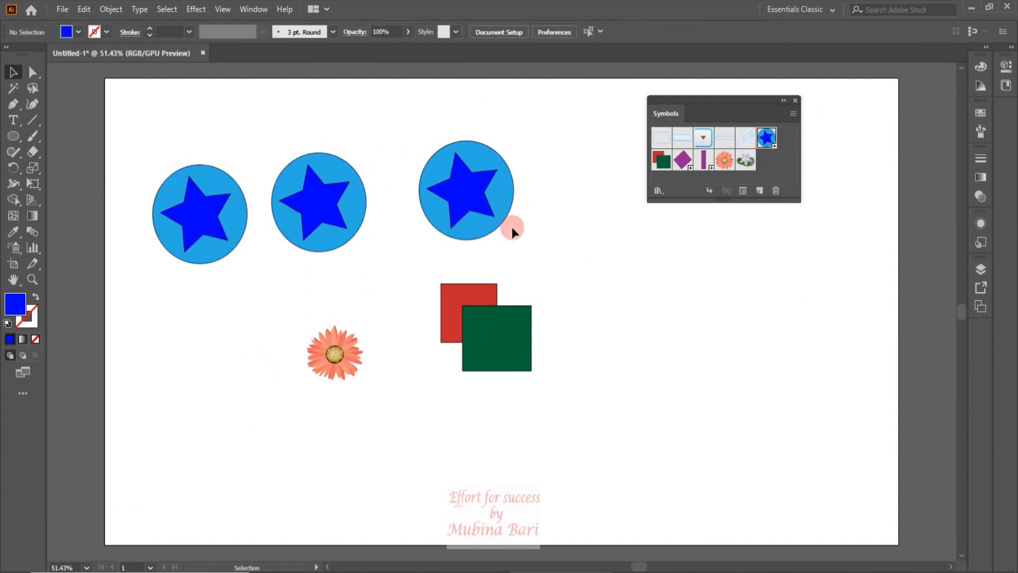
# - Select all instances of the blue star symbol on the artboard and sort the document's symbols by name
pyautogui.click(767, 139)
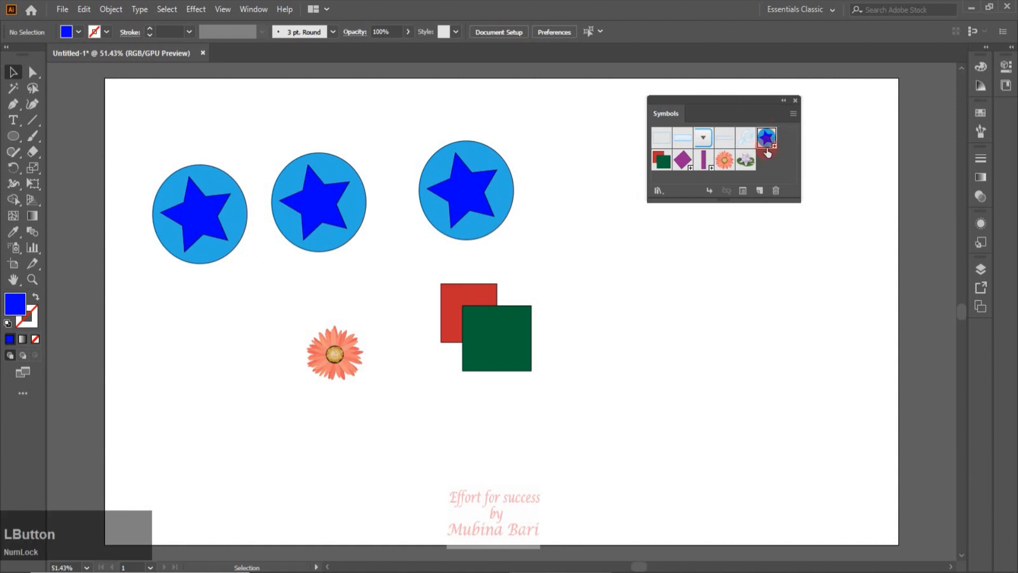
pyautogui.click(793, 113)
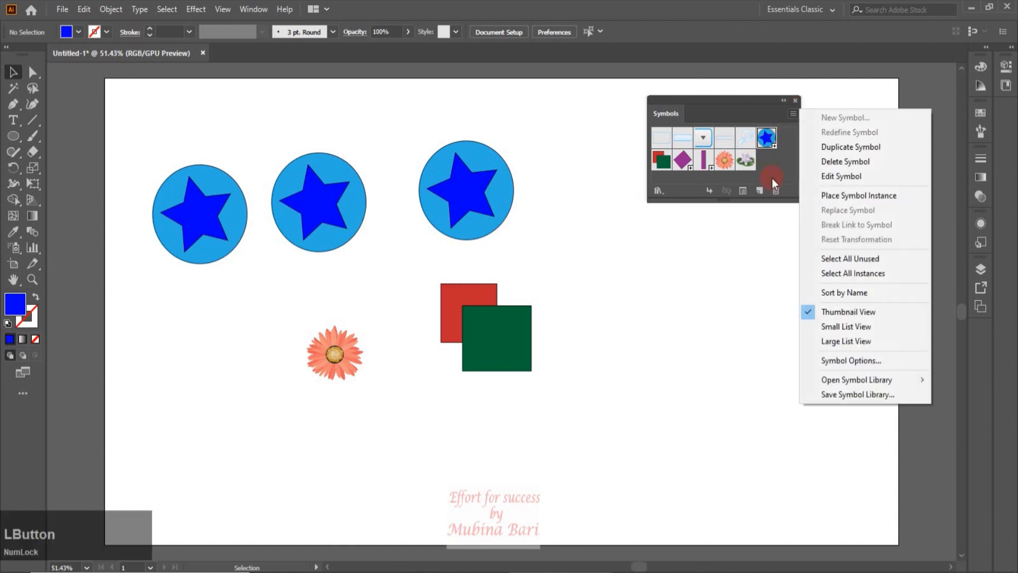
pyautogui.click(873, 273)
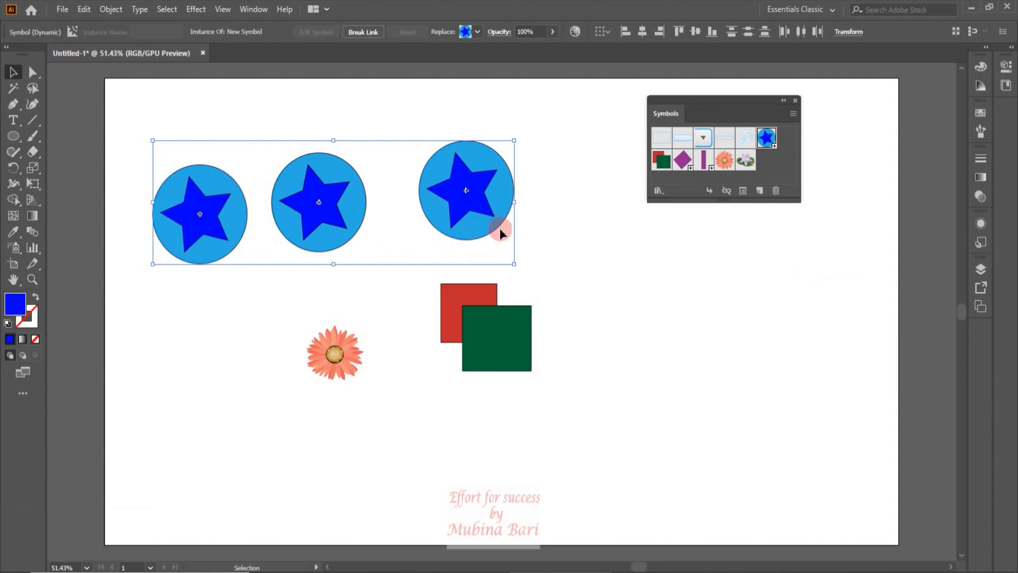
pyautogui.click(794, 114)
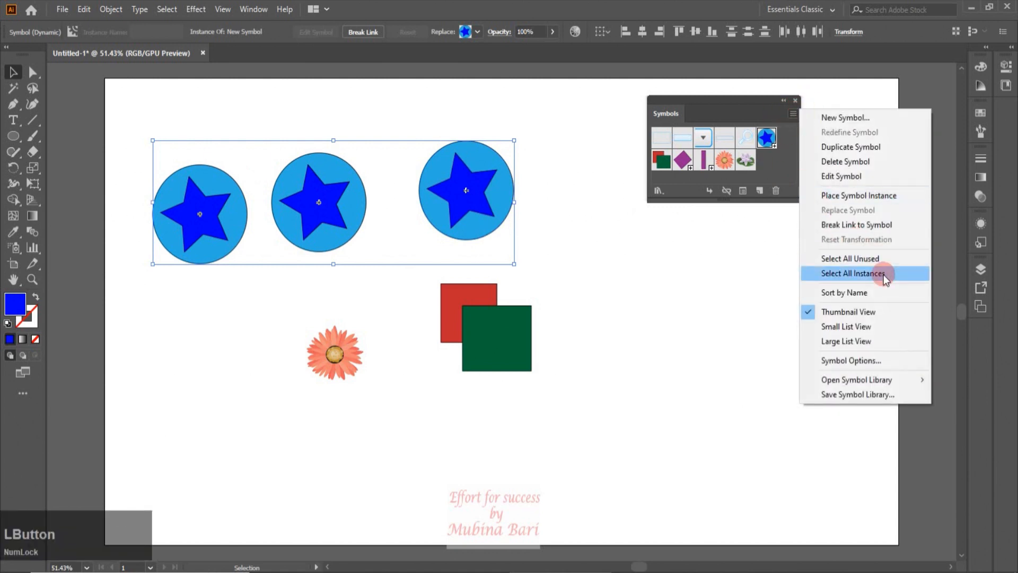
pyautogui.click(859, 293)
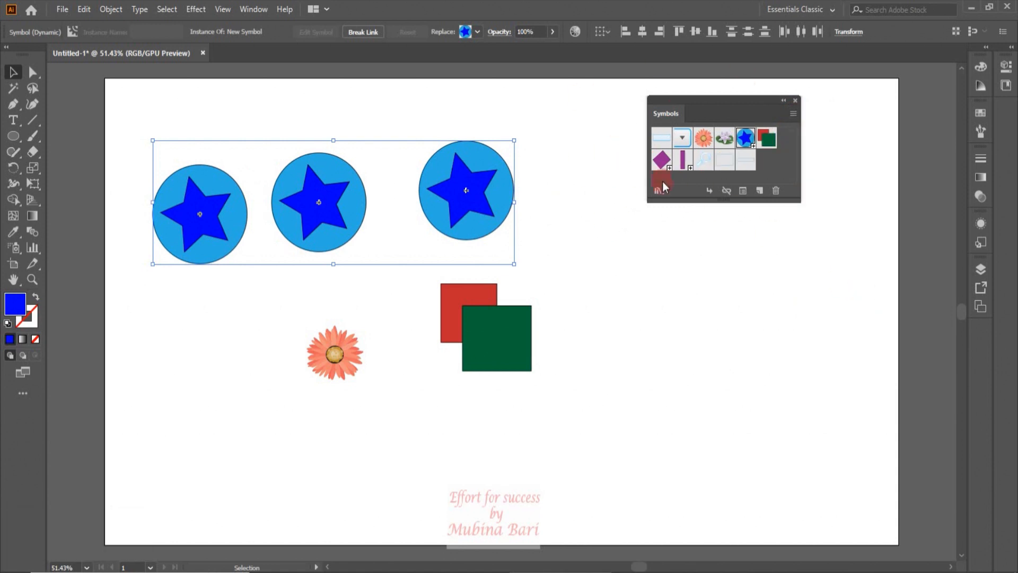
# - Show the document's symbols in the small list view and in the large list view
pyautogui.click(792, 115)
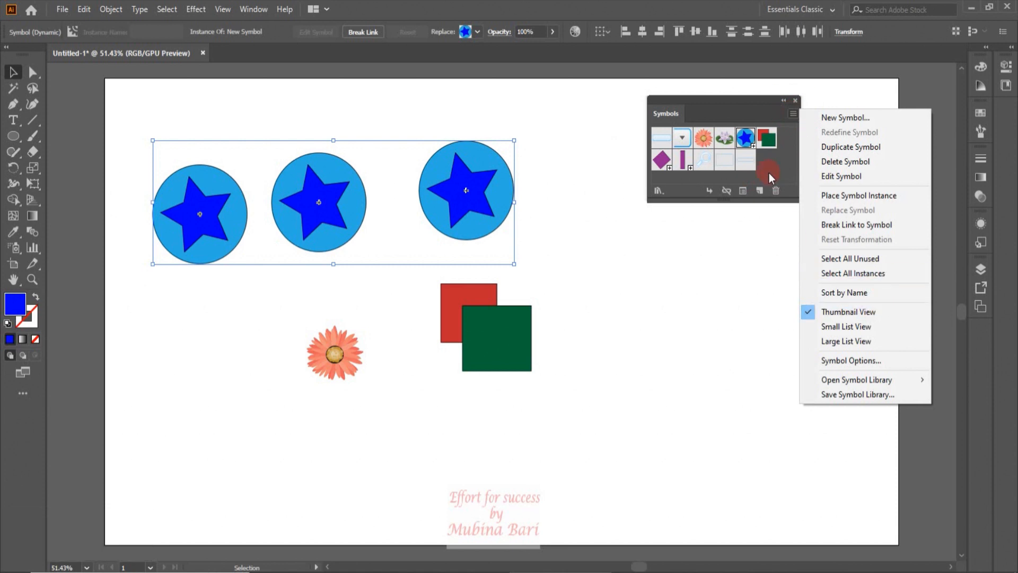
pyautogui.click(849, 328)
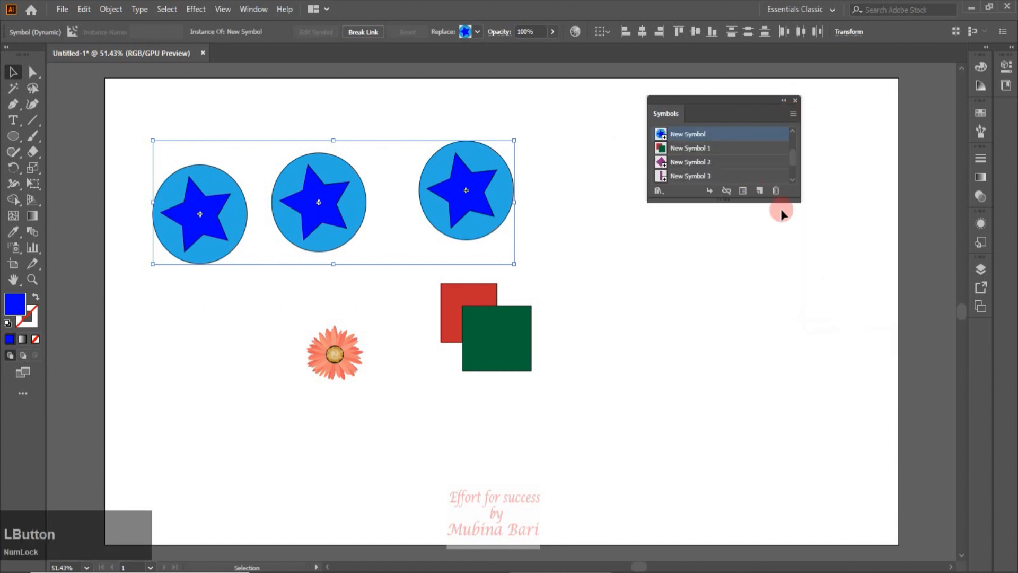
pyautogui.click(799, 113)
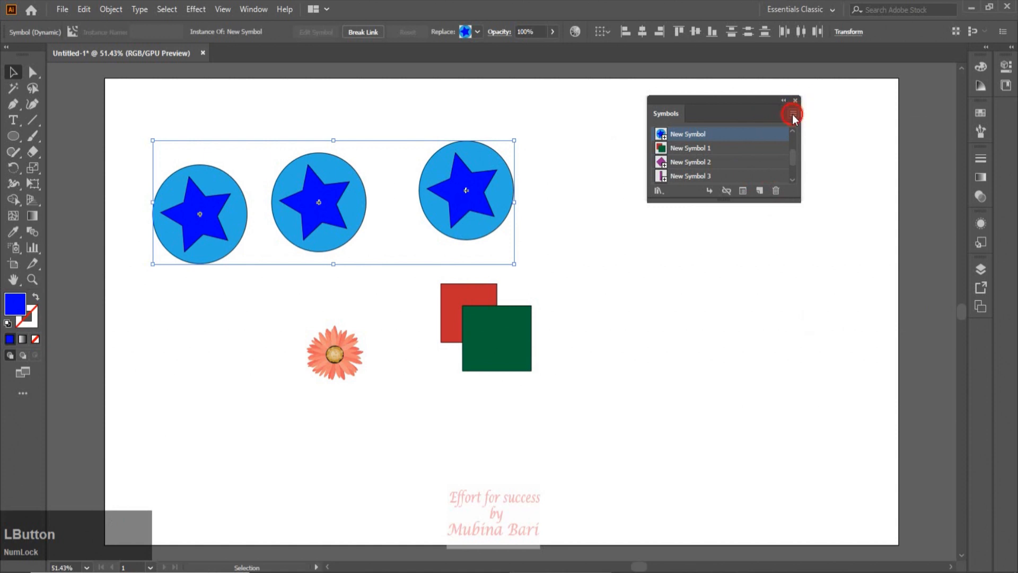
pyautogui.click(862, 341)
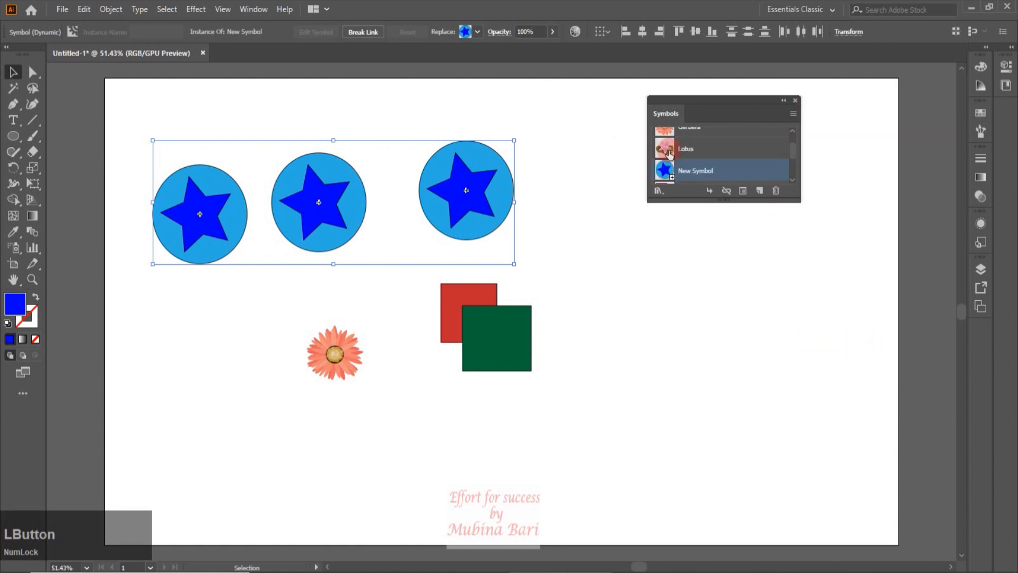
# - View the symbol options of the blue star symbol without changing them
pyautogui.click(793, 113)
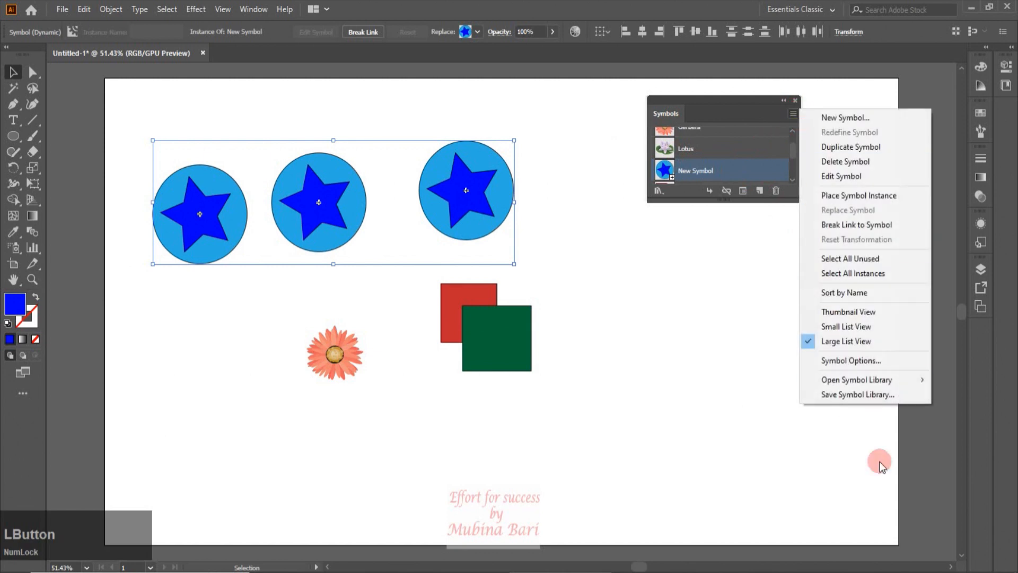
pyautogui.click(855, 360)
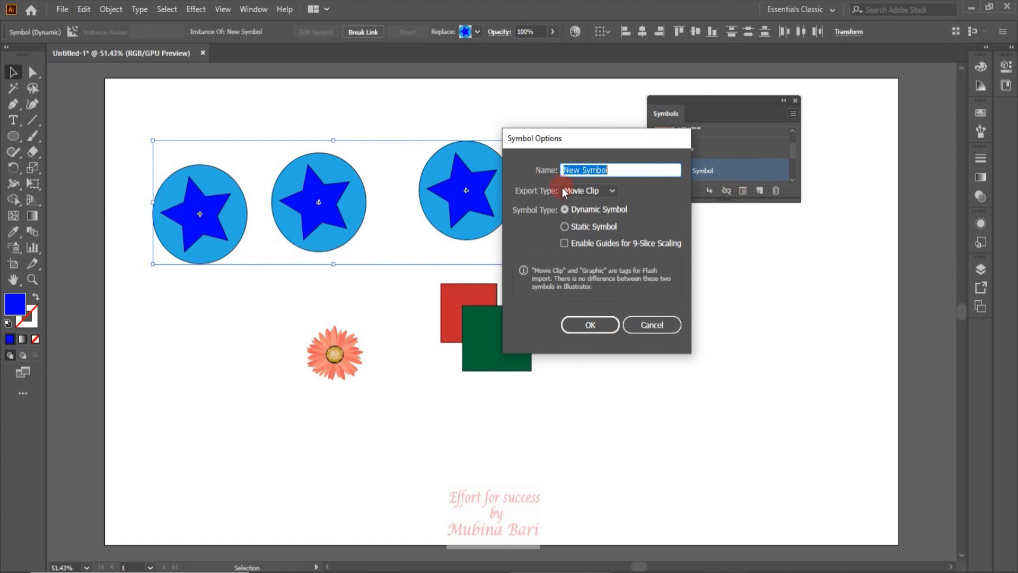
pyautogui.click(637, 326)
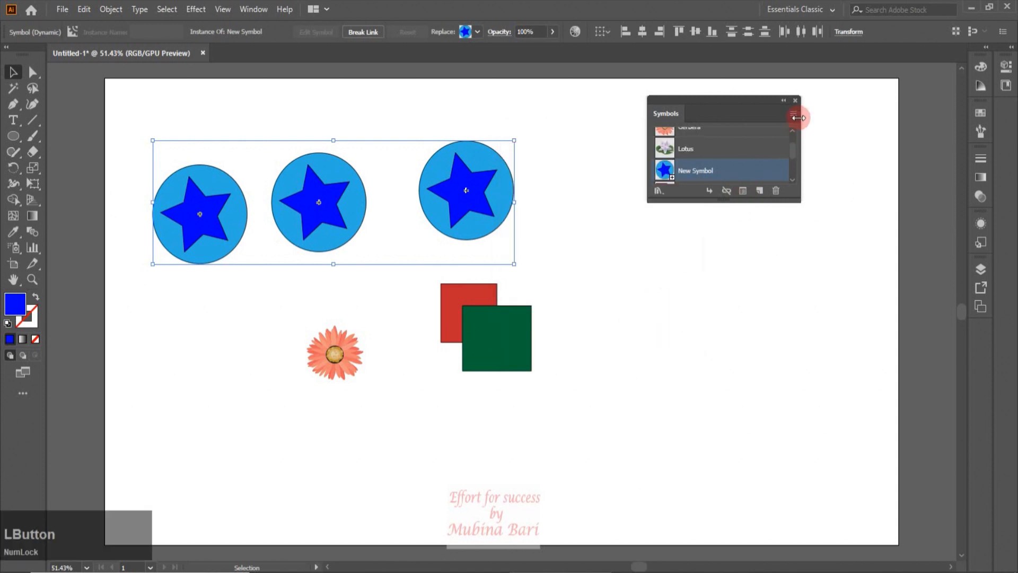
# - Deselect the star circles and return the document's symbols to thumbnail view
pyautogui.click(794, 113)
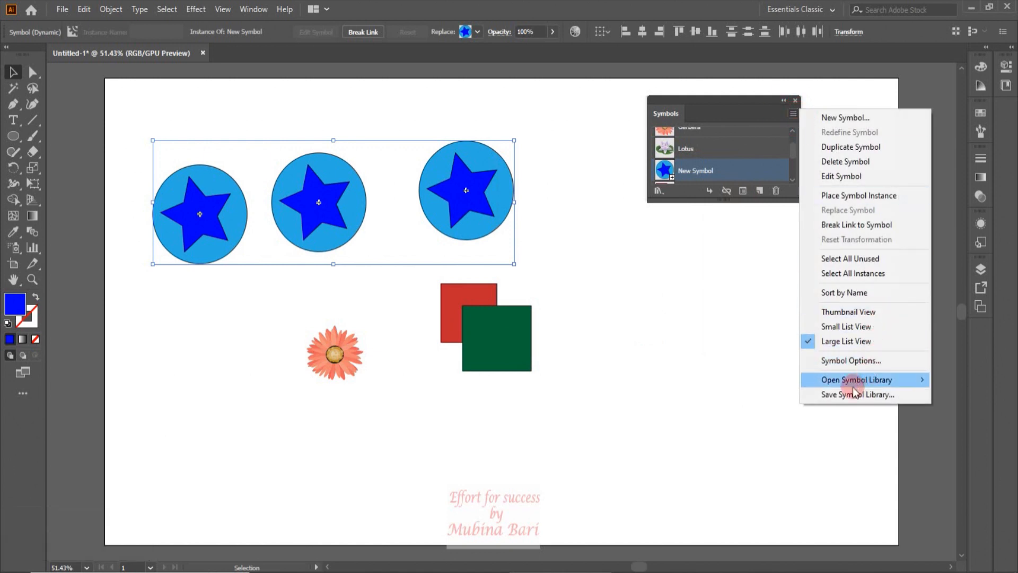
pyautogui.moveTo(837, 389)
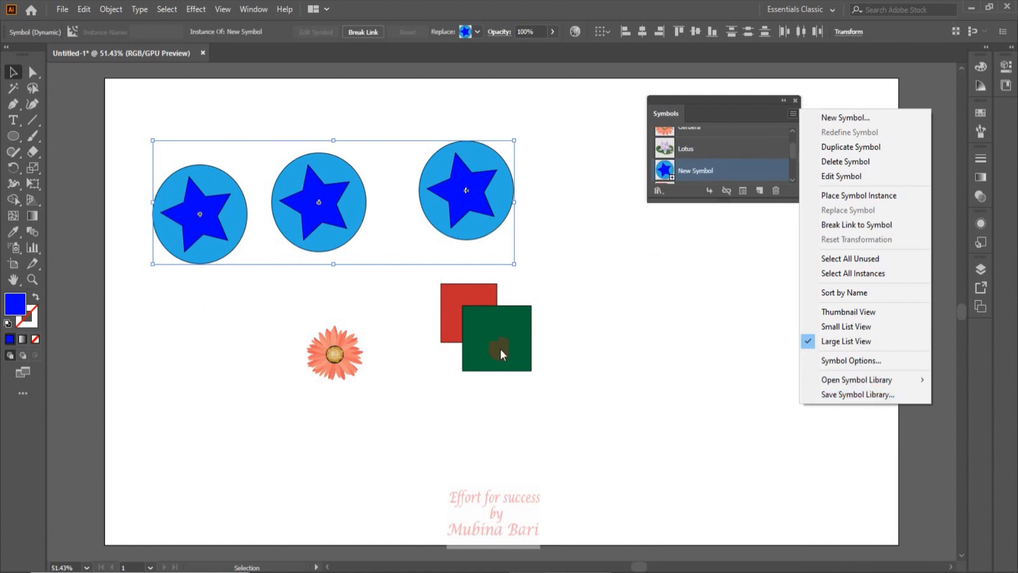
pyautogui.click(686, 353)
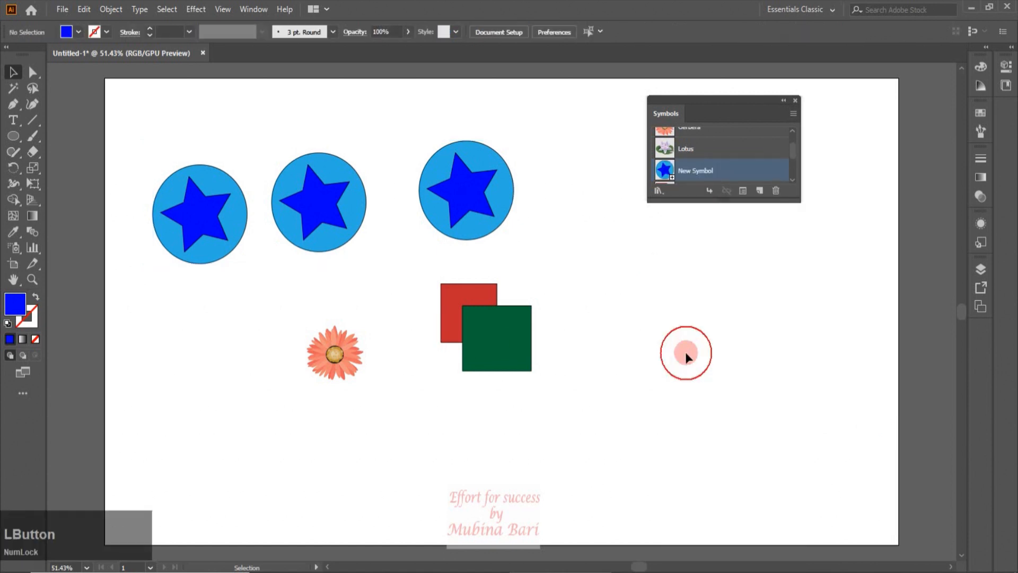
pyautogui.click(781, 146)
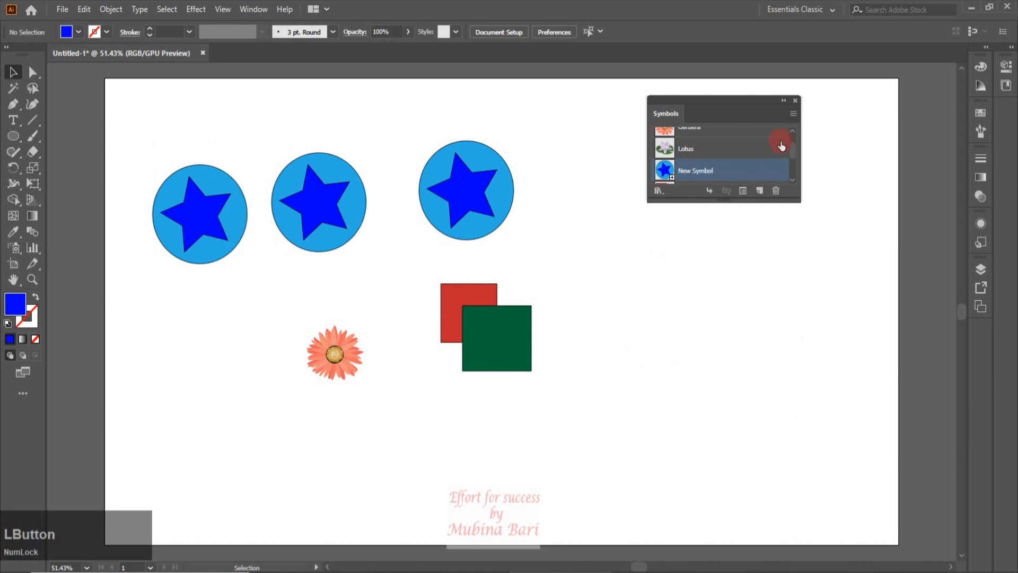
pyautogui.click(794, 115)
pyautogui.click(848, 313)
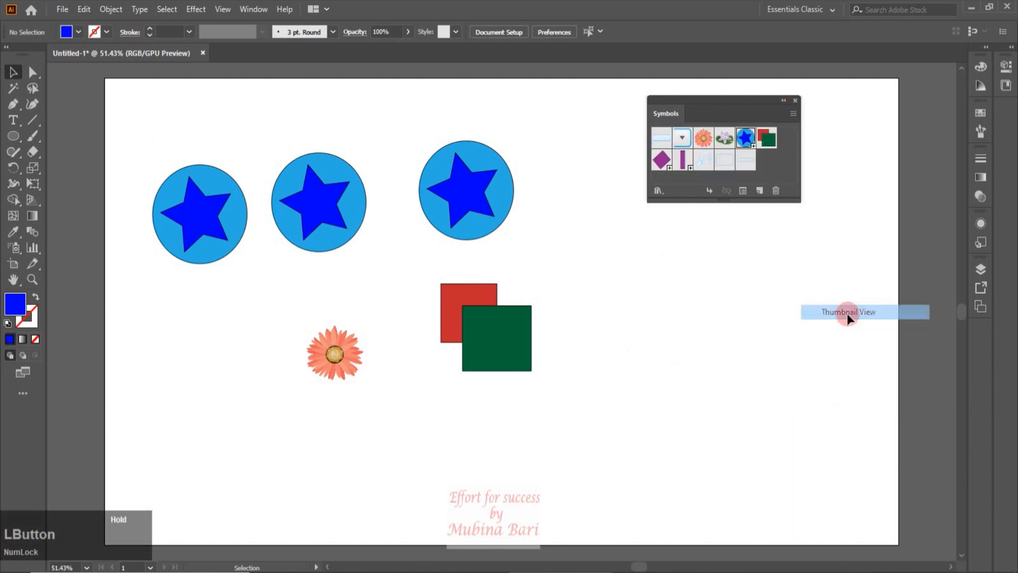
# - Save the document's symbols as a symbol library file named star
pyautogui.click(747, 142)
pyautogui.click(794, 116)
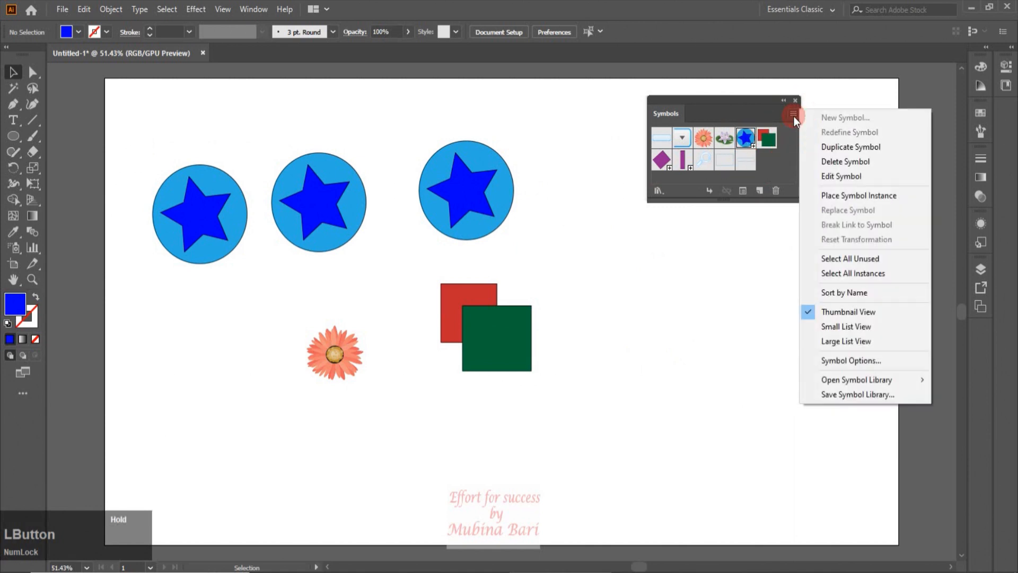
pyautogui.click(859, 381)
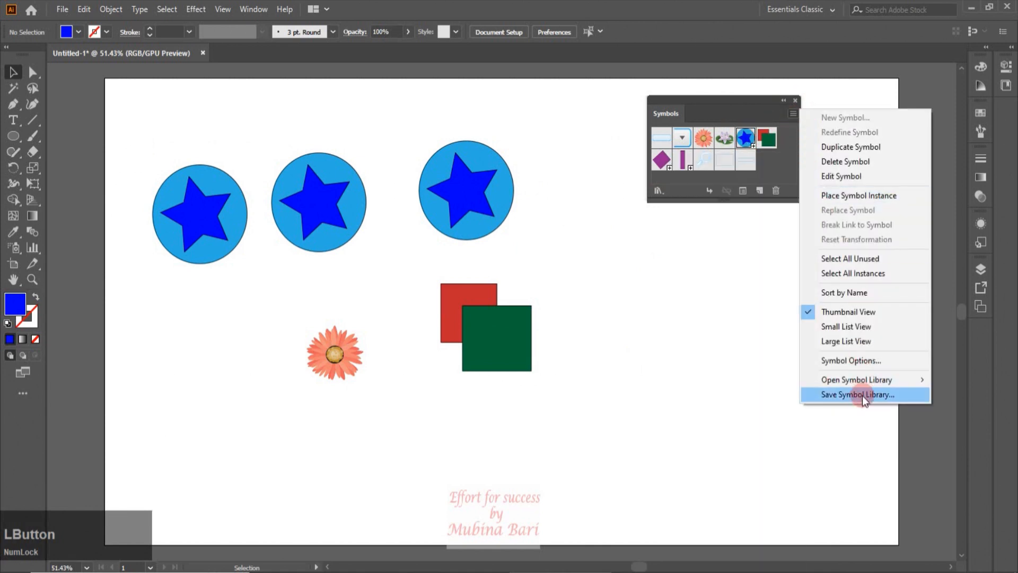
pyautogui.click(862, 396)
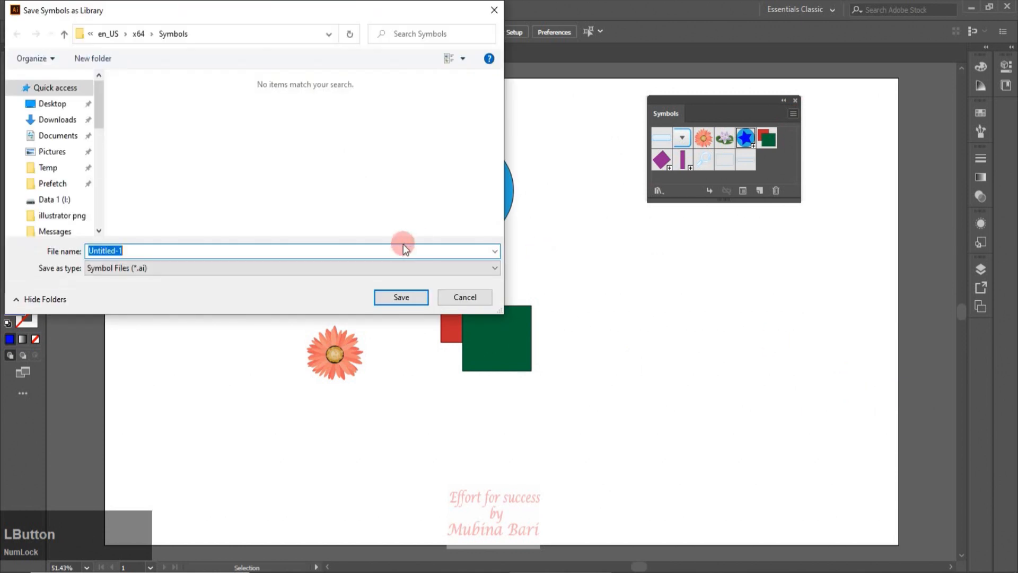
pyautogui.write('s')
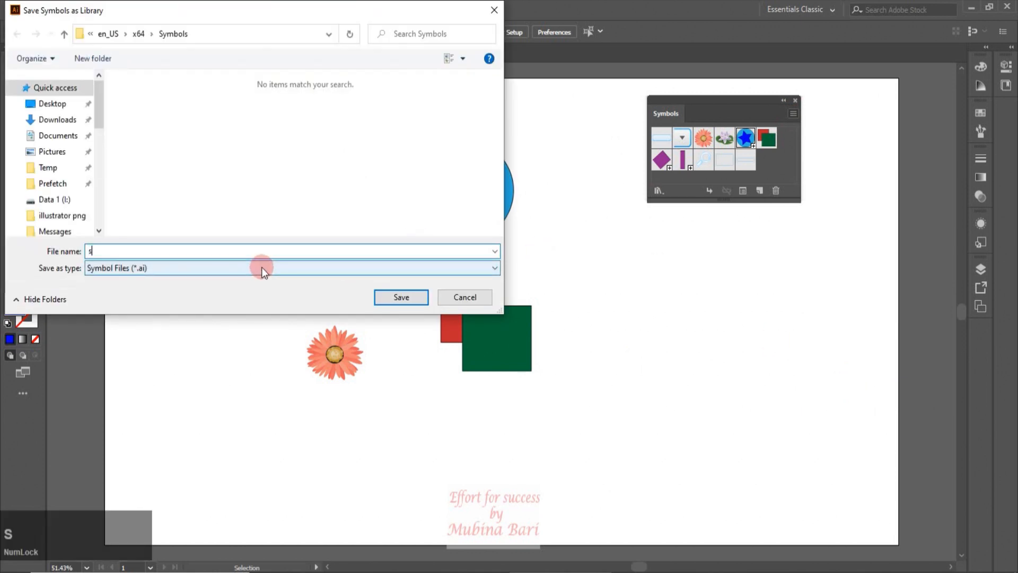
pyautogui.write('tar')
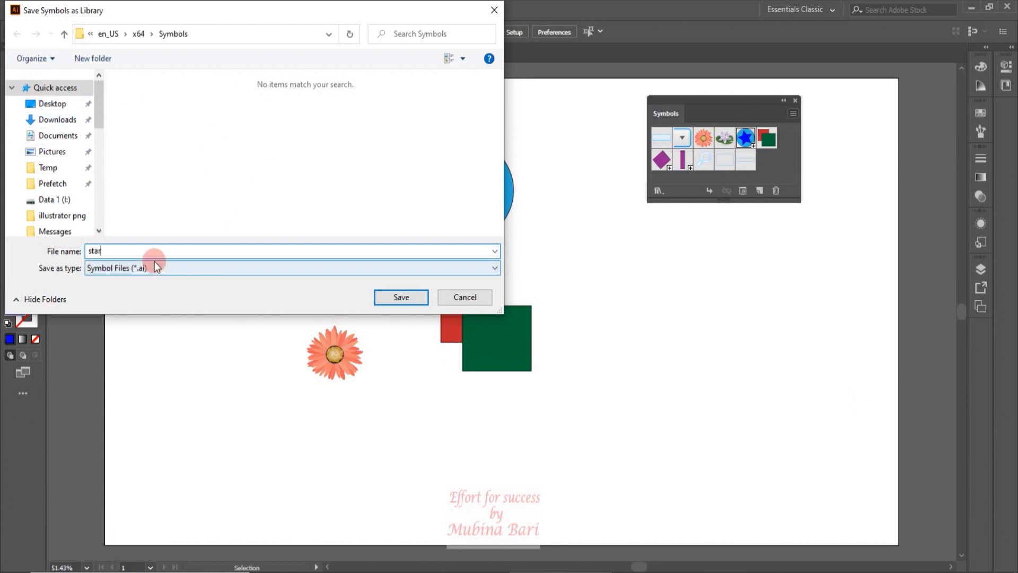
pyautogui.click(396, 298)
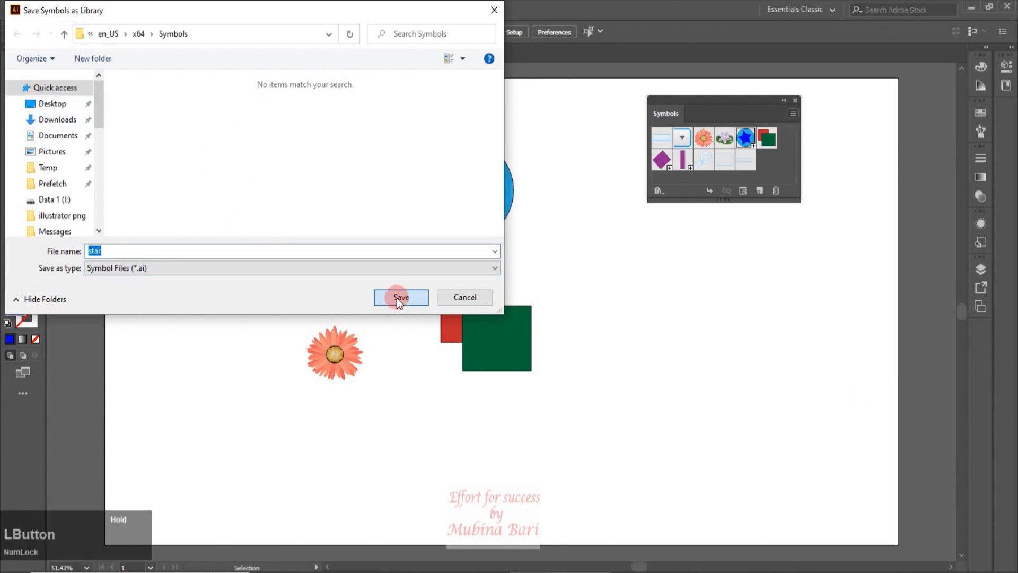
# - Delete all artwork from the artboard and open the user-defined star symbol library near the Symbols panel
pyautogui.moveTo(132, 159); pyautogui.dragTo(524, 406)
pyautogui.press('Delete')
pyautogui.click(682, 180)
pyautogui.click(635, 529)
pyautogui.click(682, 182)
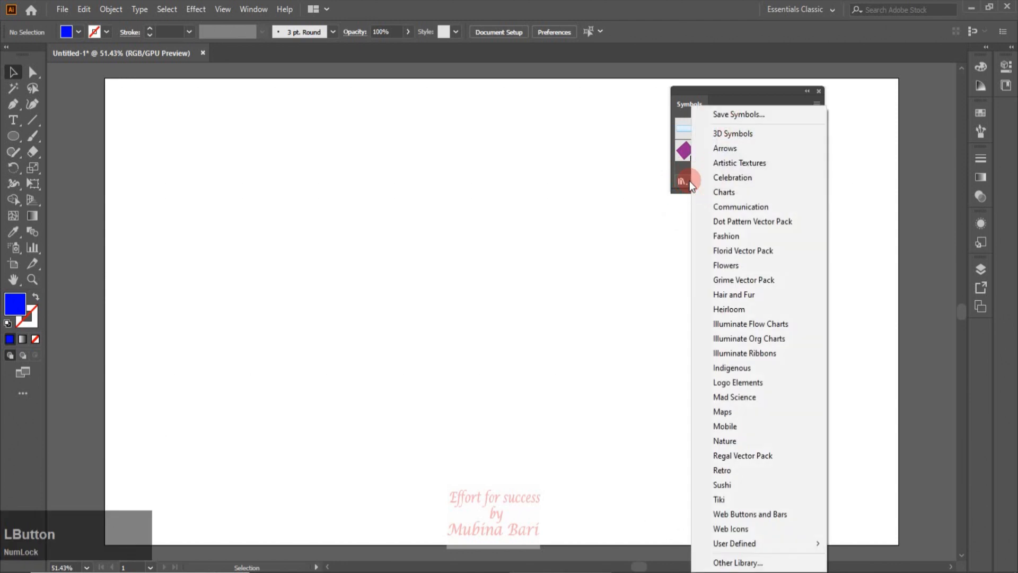
pyautogui.moveTo(717, 541)
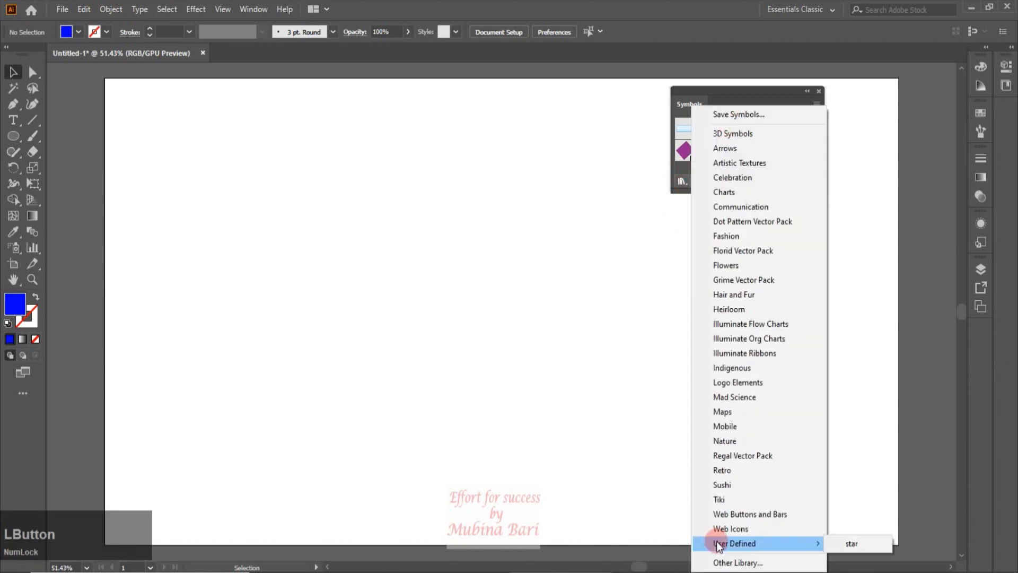
pyautogui.click(855, 546)
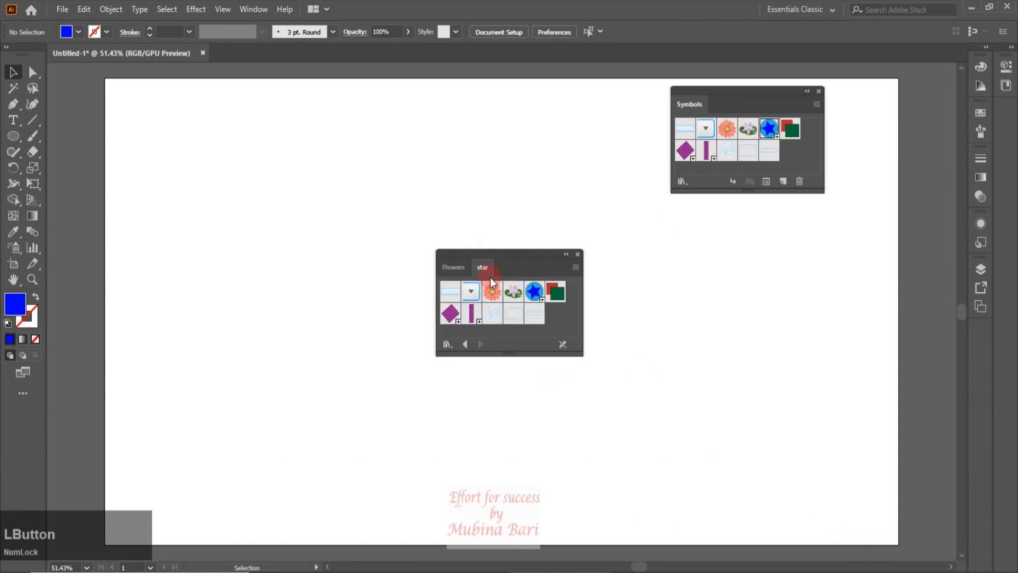
pyautogui.moveTo(494, 252); pyautogui.dragTo(585, 203)
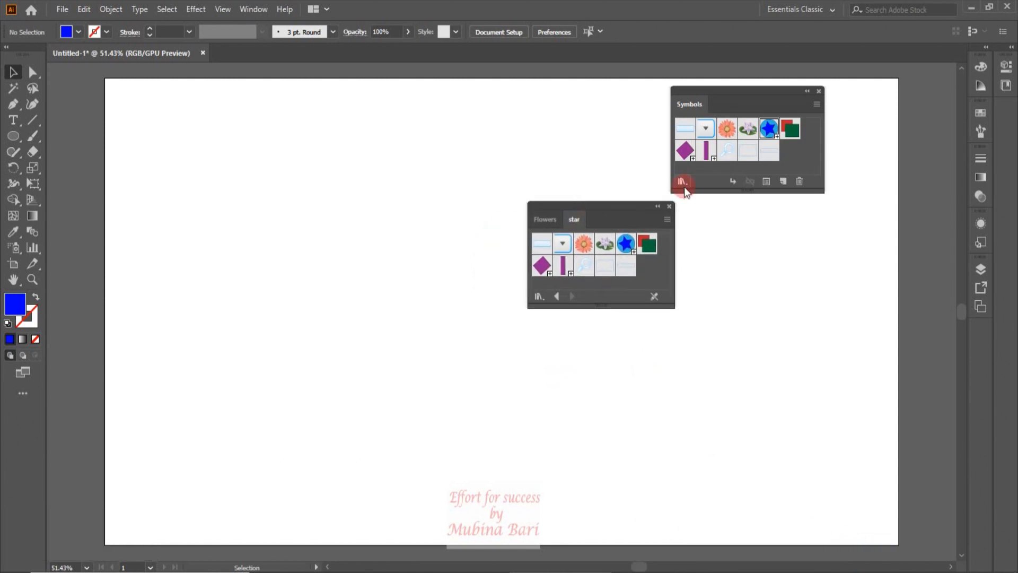
# - Look over the list of available symbol libraries and enlarge the star library panel
pyautogui.click(683, 181)
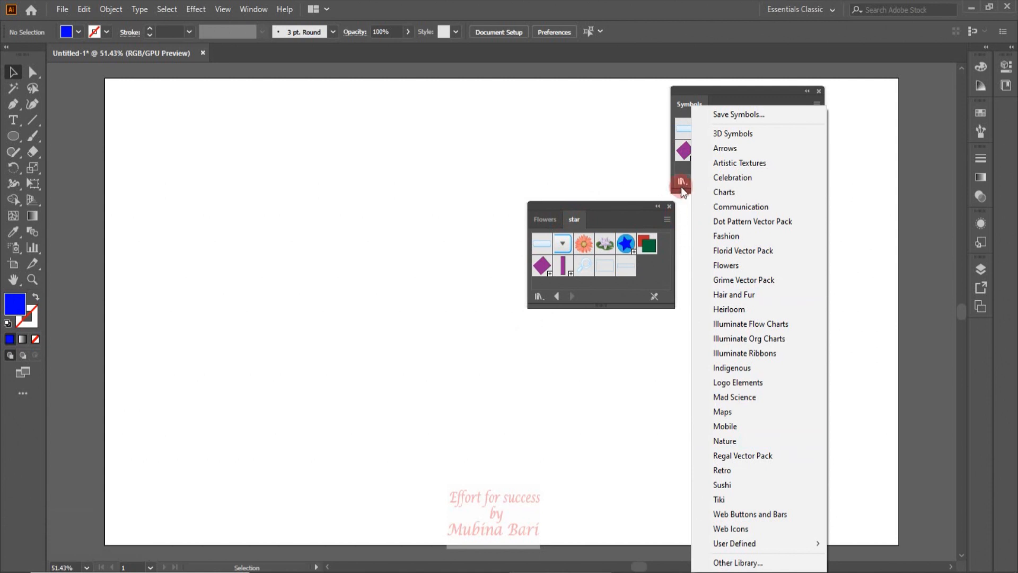
pyautogui.click(689, 183)
pyautogui.moveTo(600, 307); pyautogui.dragTo(601, 362)
pyautogui.moveTo(675, 297); pyautogui.dragTo(701, 300)
pyautogui.moveTo(702, 299); pyautogui.dragTo(702, 300)
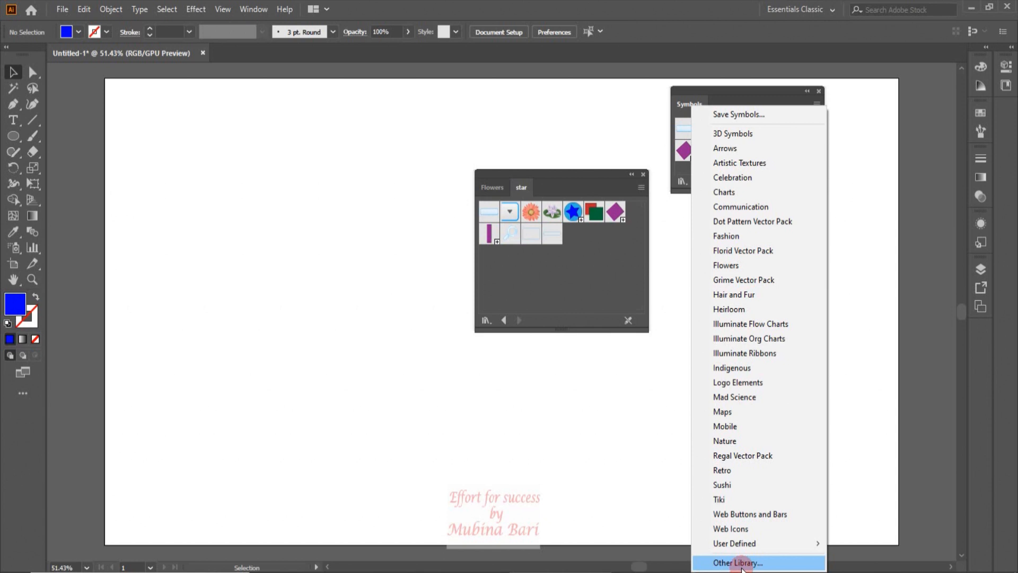
pyautogui.click(465, 346)
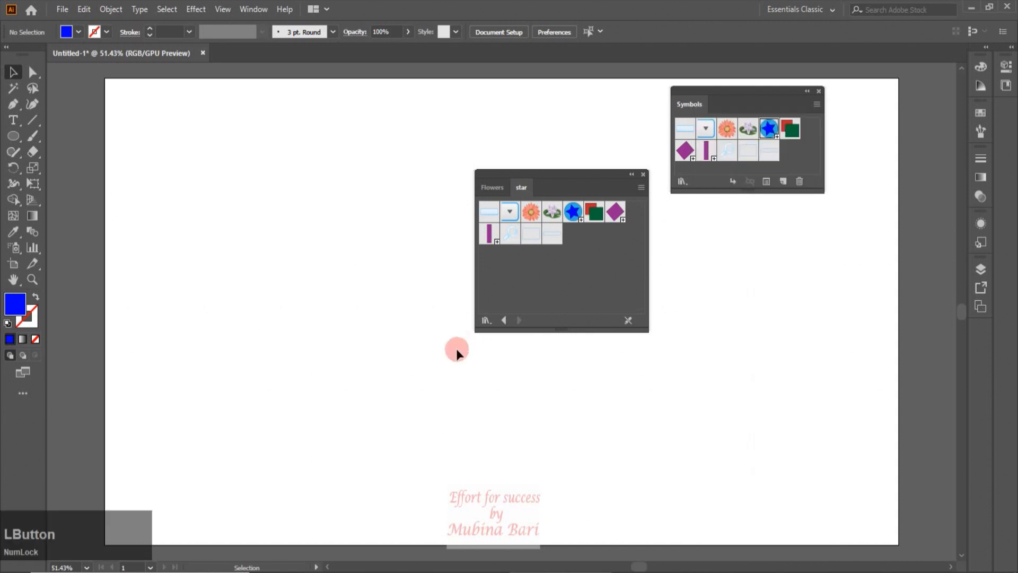
# - Go back from the star library through Web Icons and Web Buttons and Bars to the Tiki library
pyautogui.click(503, 320)
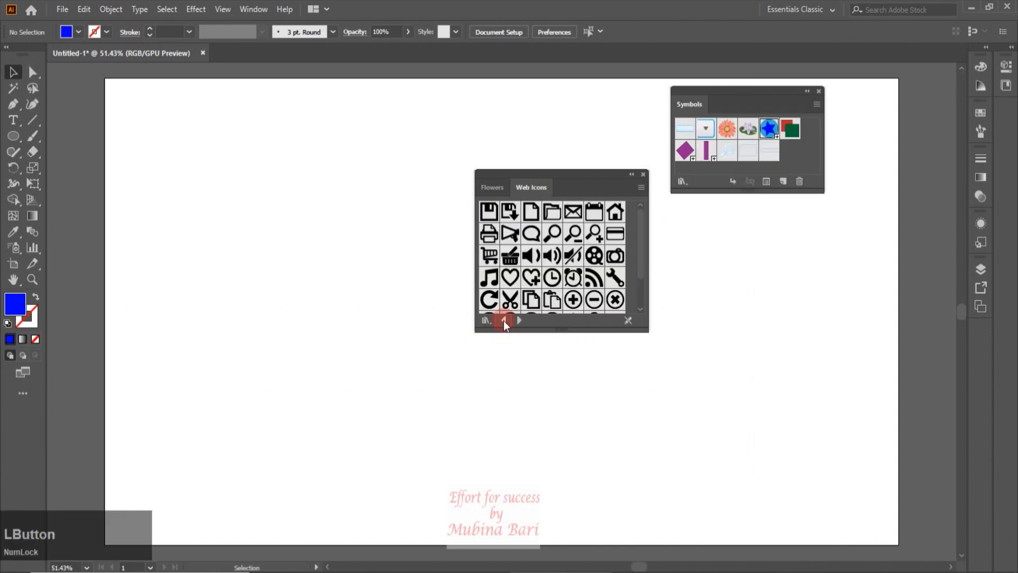
pyautogui.click(503, 320)
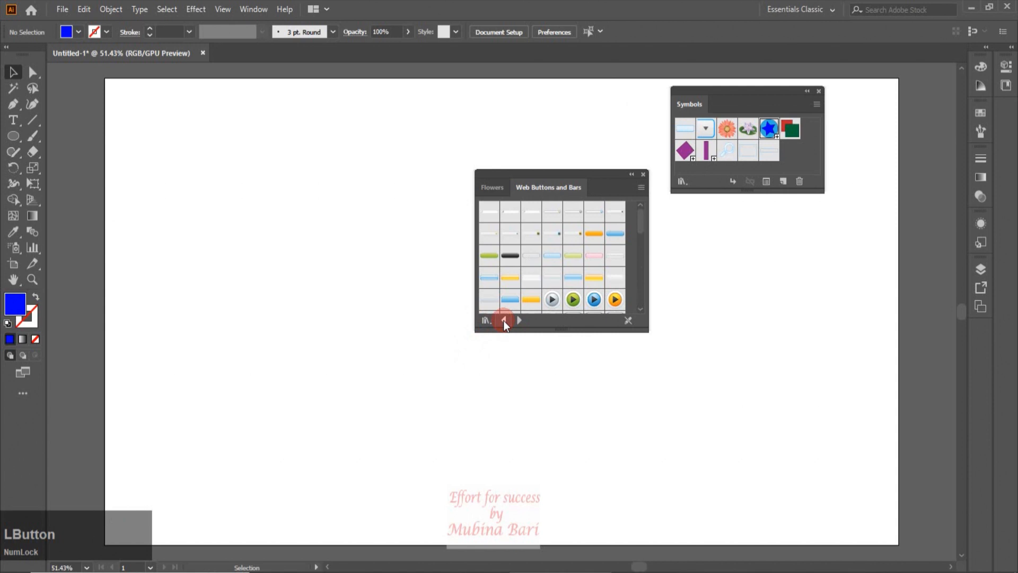
pyautogui.click(503, 320)
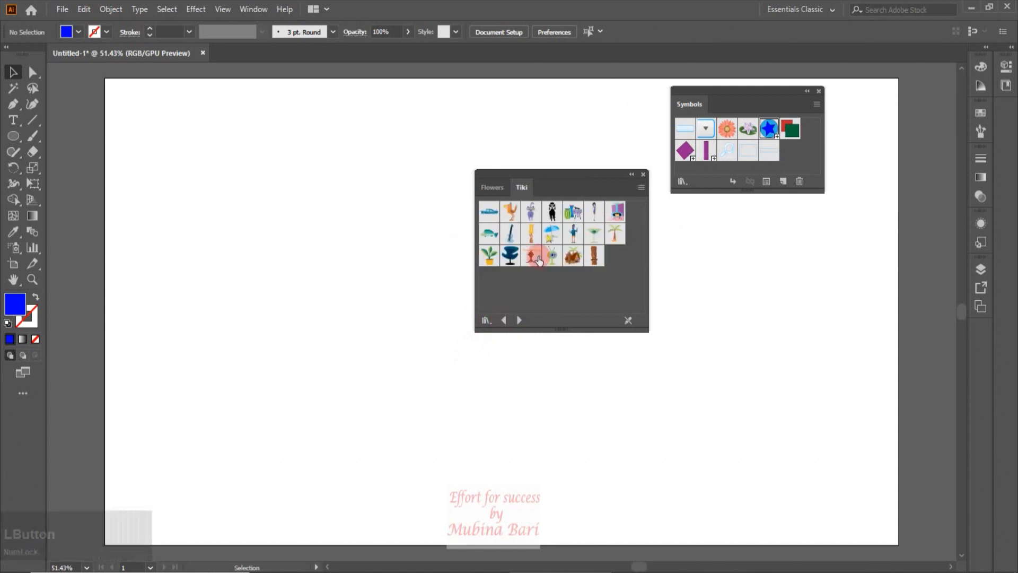
pyautogui.moveTo(565, 172); pyautogui.dragTo(550, 117)
# - Place the Lounge Set symbol on the artboard's left half and enlarge it to about 438 by 477 px
pyautogui.moveTo(532, 177); pyautogui.dragTo(342, 345)
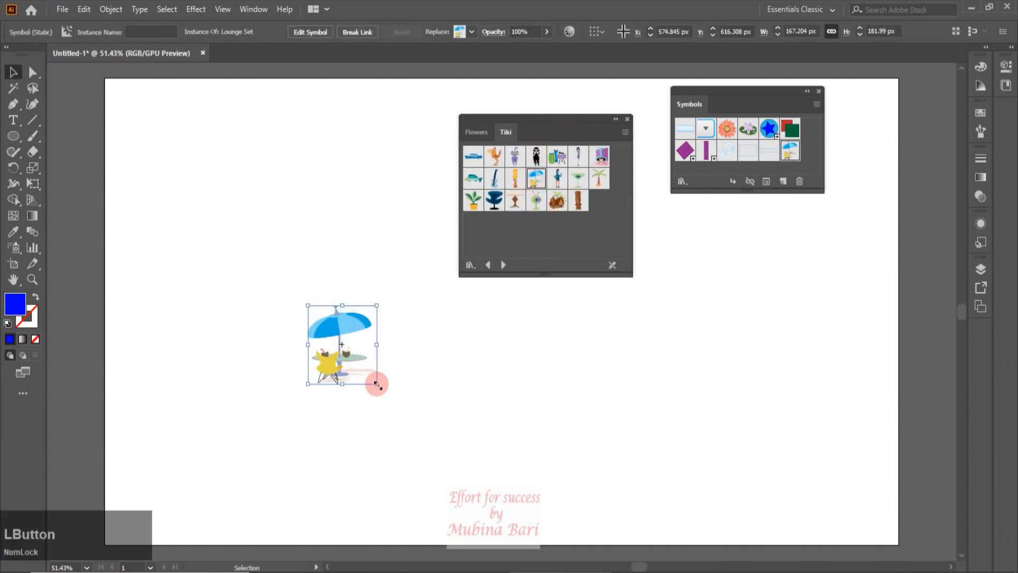
pyautogui.moveTo(377, 381); pyautogui.dragTo(488, 512)
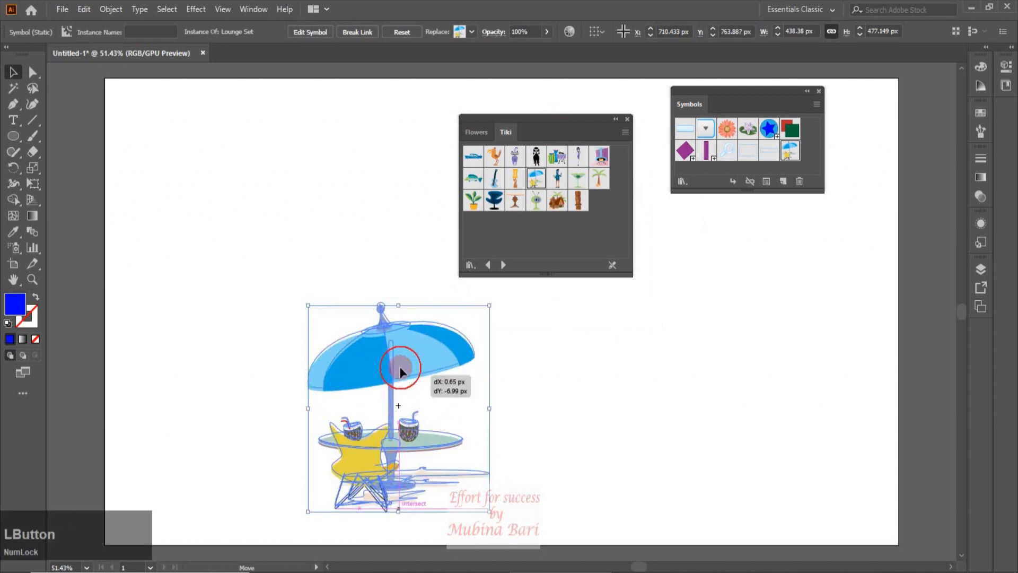
pyautogui.moveTo(405, 382); pyautogui.dragTo(293, 353)
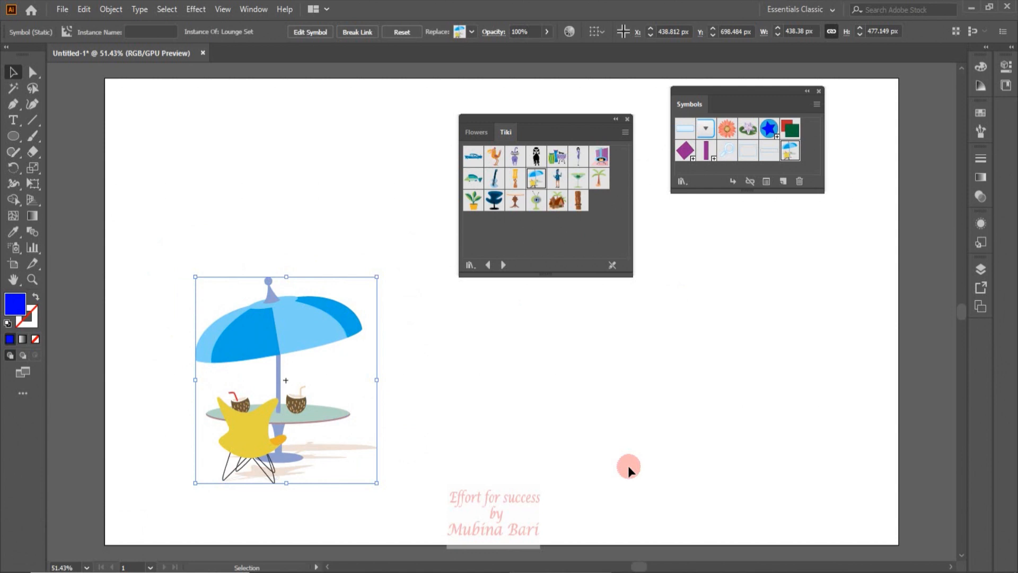
pyautogui.moveTo(268, 333); pyautogui.dragTo(269, 337)
# - Flip the lounge set horizontally, then move it to the artboard's lower right and enlarge it slightly
pyautogui.click(253, 9)
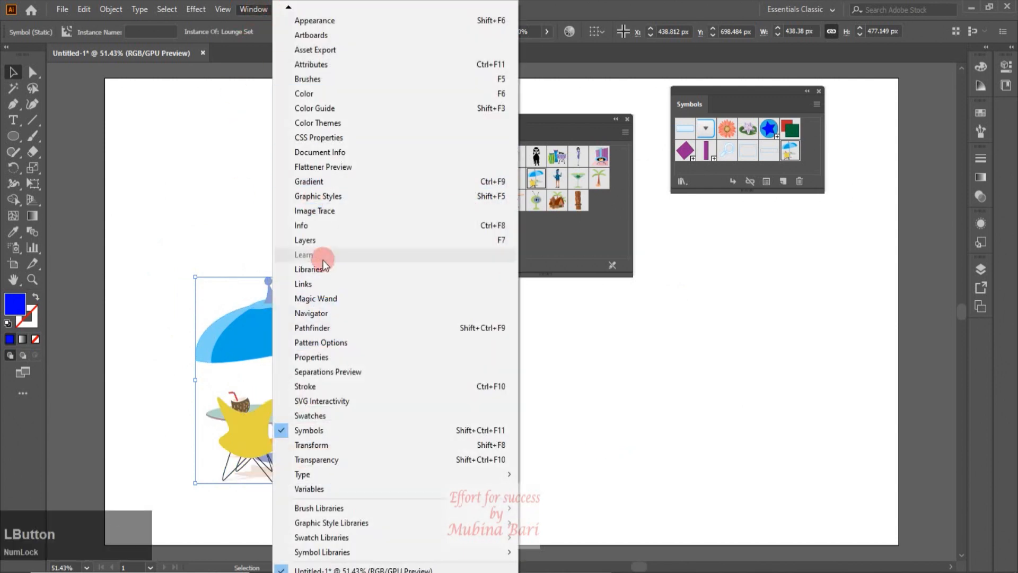
pyautogui.click(327, 447)
pyautogui.click(718, 106)
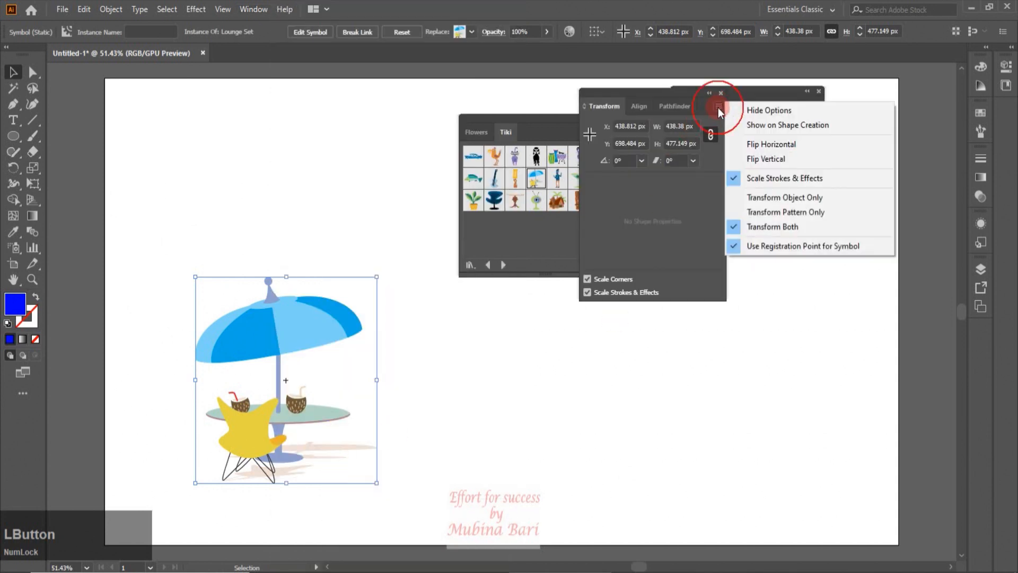
pyautogui.click(774, 146)
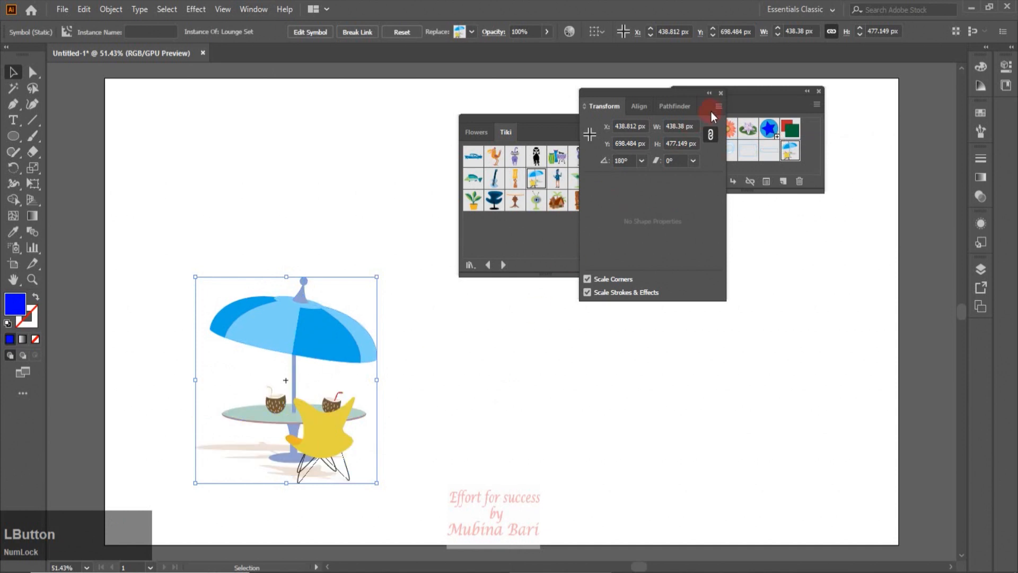
pyautogui.click(720, 92)
pyautogui.moveTo(342, 333); pyautogui.dragTo(732, 355)
pyautogui.moveTo(708, 351); pyautogui.dragTo(708, 351)
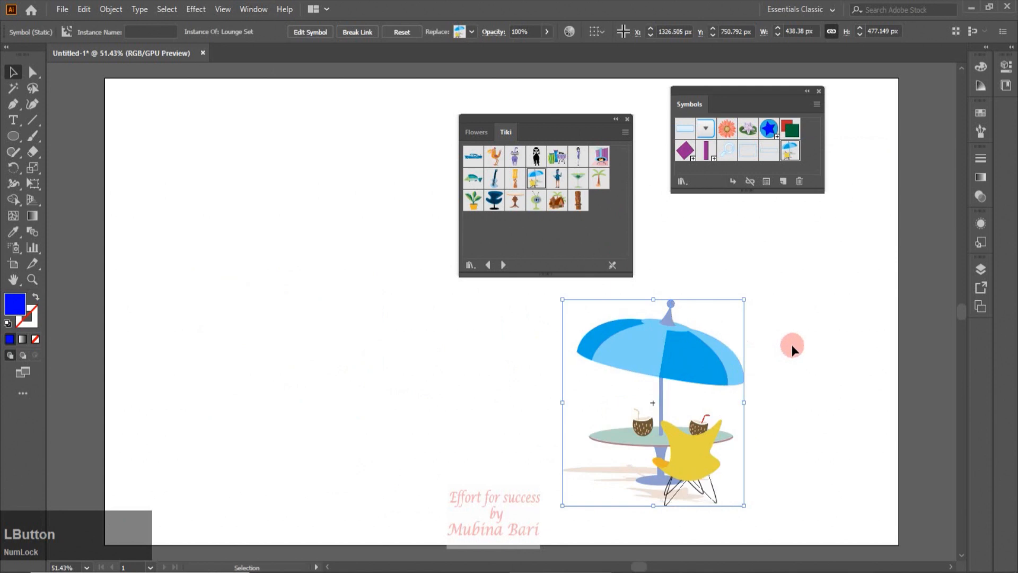
# - Place and enlarge the guitar and Drums symbols from the Tiki library, side by side to the left of the lounge table
pyautogui.moveTo(588, 123); pyautogui.dragTo(588, 86)
pyautogui.moveTo(494, 152); pyautogui.dragTo(491, 162)
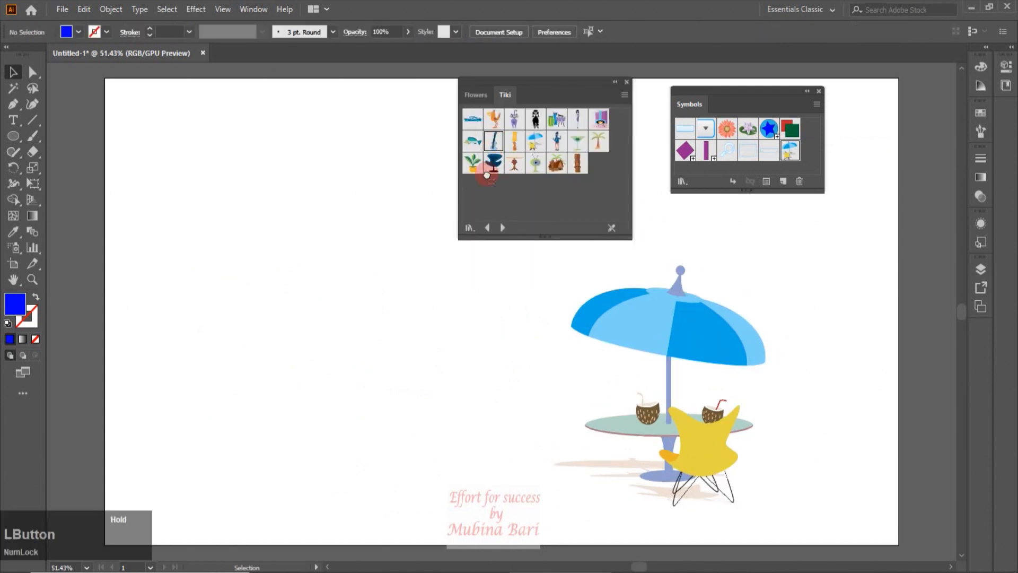
pyautogui.moveTo(477, 390); pyautogui.dragTo(560, 466)
pyautogui.click(530, 319)
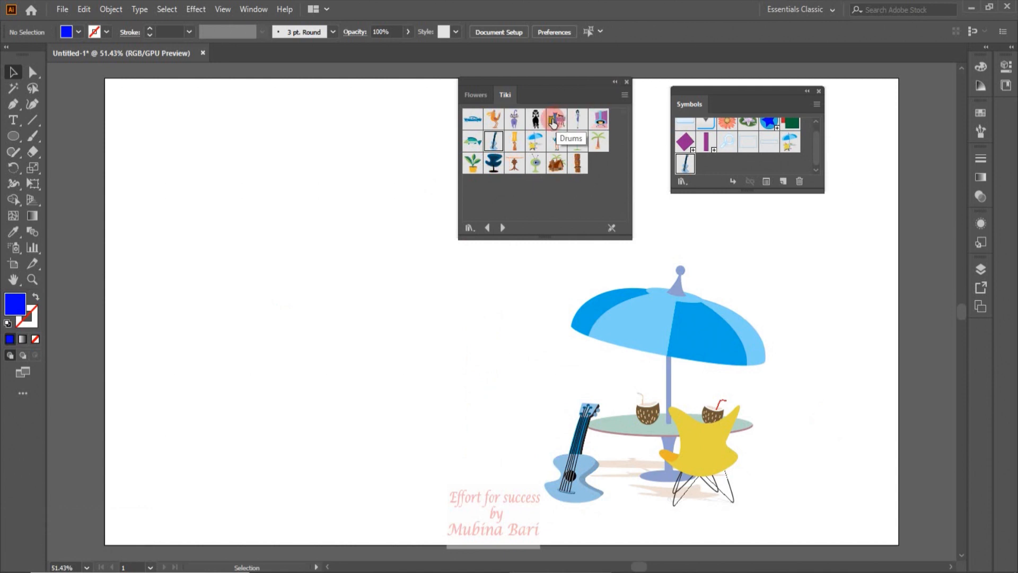
pyautogui.moveTo(555, 121); pyautogui.dragTo(470, 358)
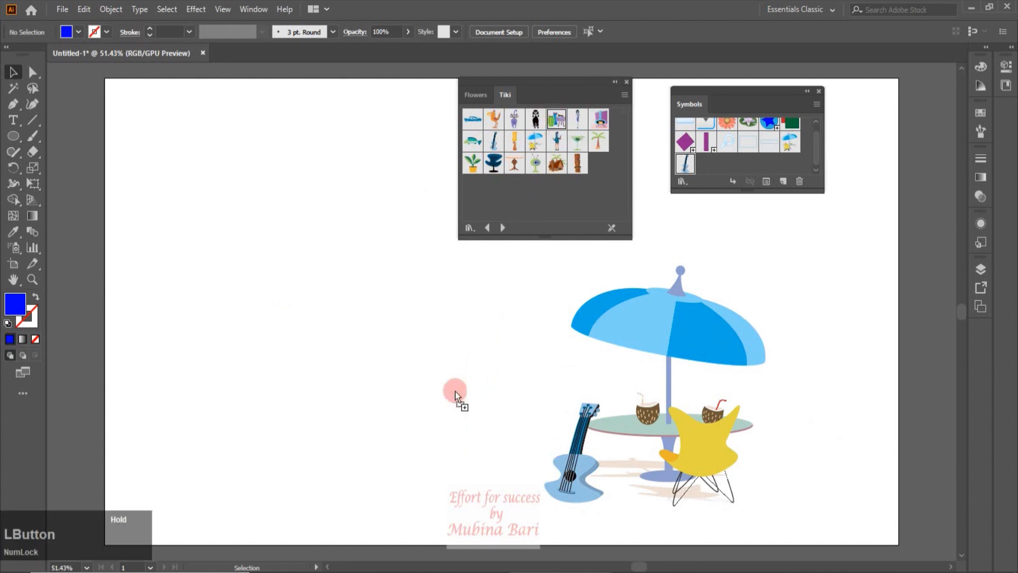
pyautogui.moveTo(434, 462); pyautogui.dragTo(506, 372)
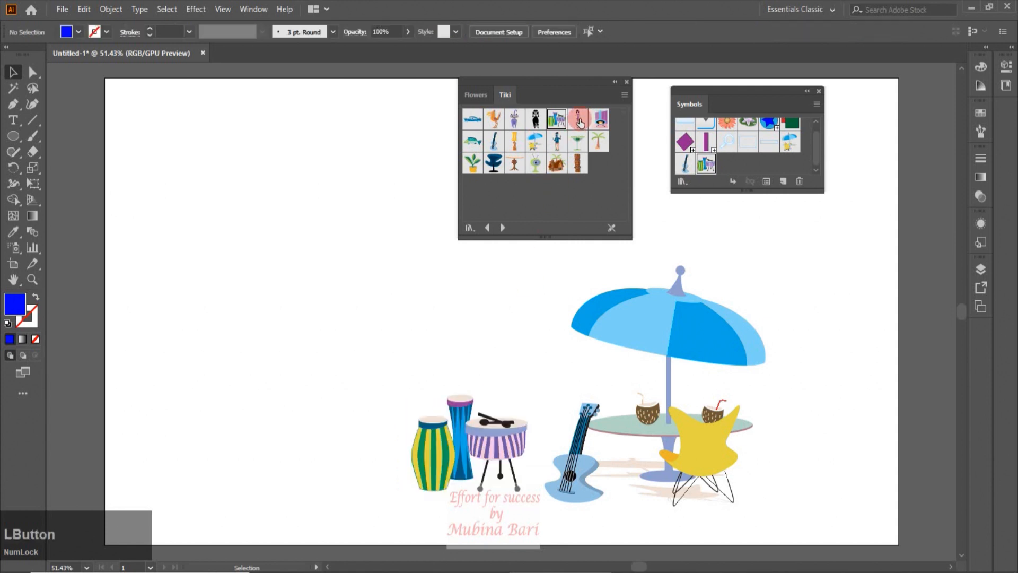
# - Place the Female Figure symbol left of the drums, enlarge it to about 206 by 384 px and duplicate it beside itself
pyautogui.moveTo(579, 121); pyautogui.dragTo(311, 419)
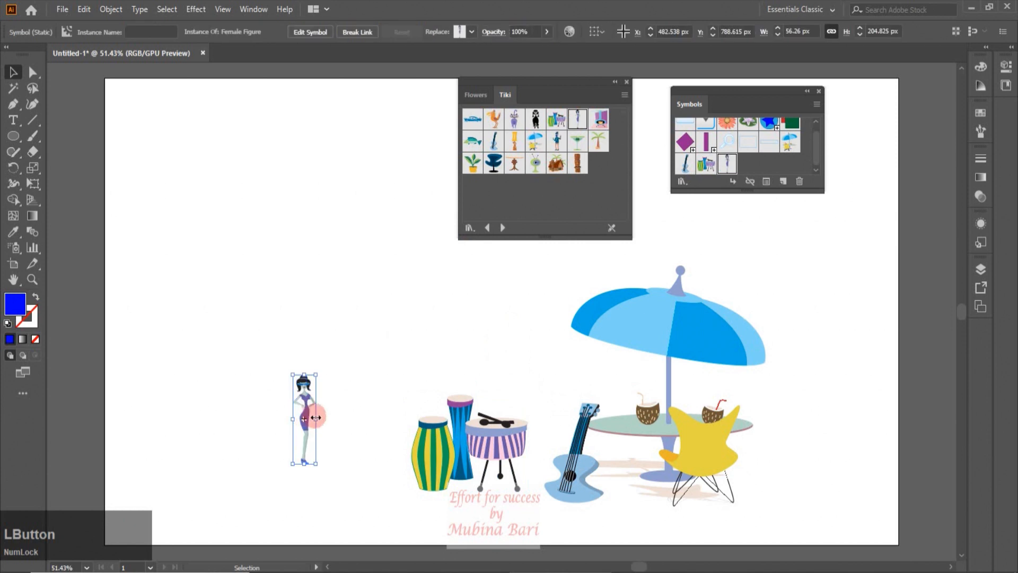
pyautogui.moveTo(326, 375)
pyautogui.mouseDown()
pyautogui.moveTo(318, 368)
pyautogui.moveTo(332, 355)
pyautogui.mouseUp()
pyautogui.moveTo(322, 410); pyautogui.dragTo(374, 419)
pyautogui.click(372, 369)
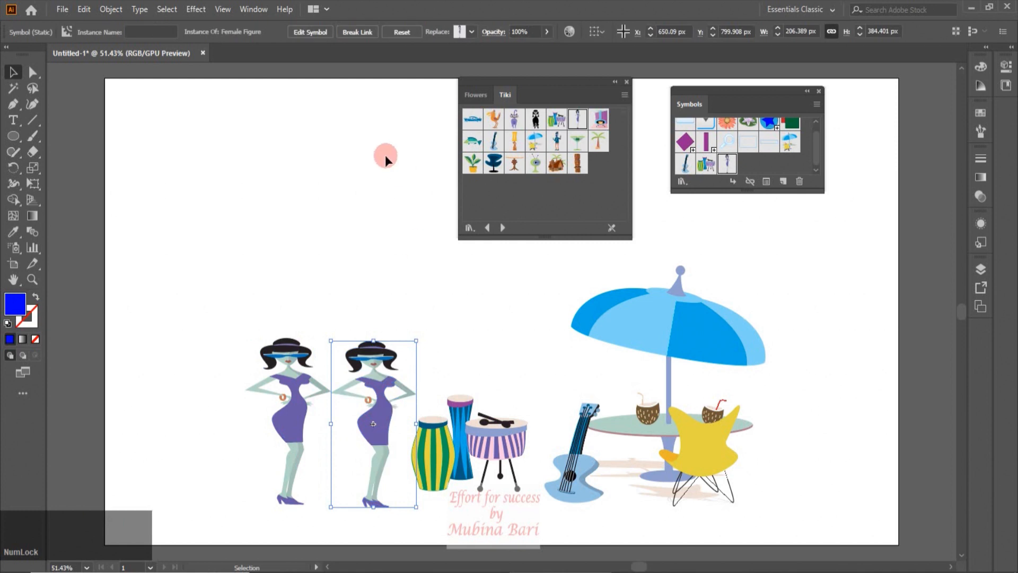
# - Flip the female figure next to the drums horizontally
pyautogui.click(258, 12)
pyautogui.click(291, 438)
pyautogui.click(719, 106)
pyautogui.click(773, 140)
pyautogui.click(505, 277)
# - Extend the Symbols panel to show every symbol and break the leftmost female figure's link to its symbol
pyautogui.click(820, 158)
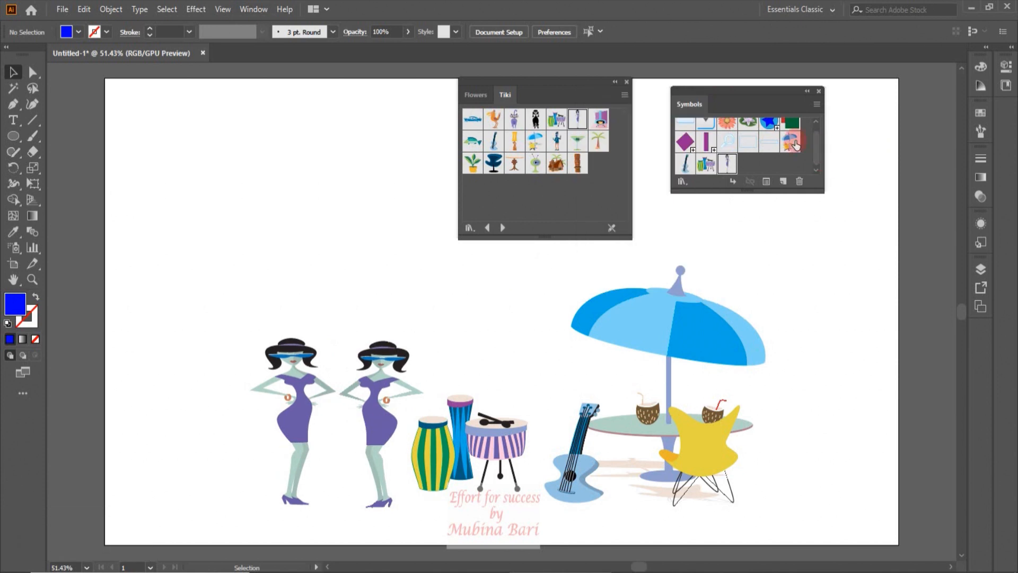
pyautogui.moveTo(763, 192); pyautogui.dragTo(770, 222)
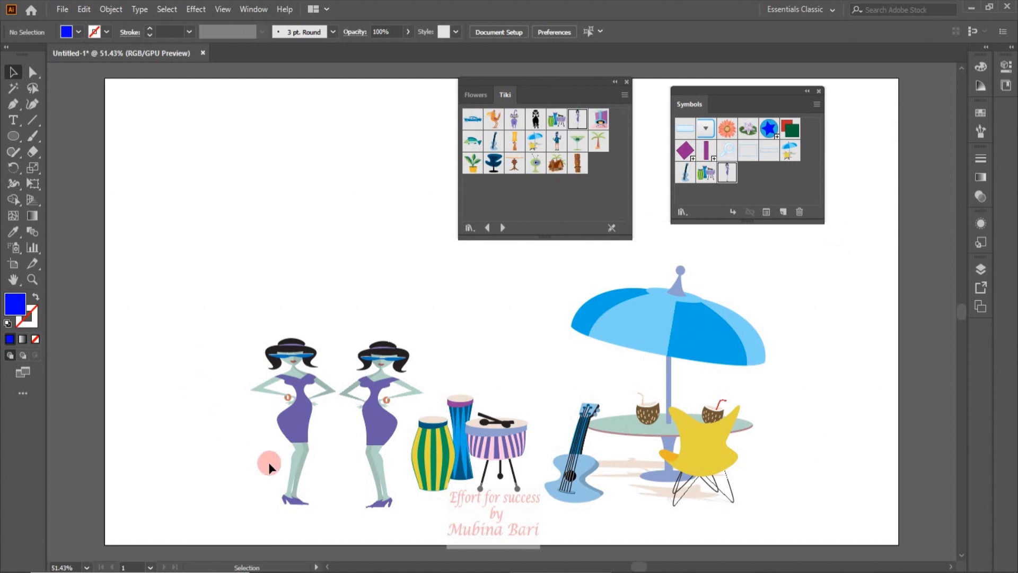
pyautogui.click(298, 438)
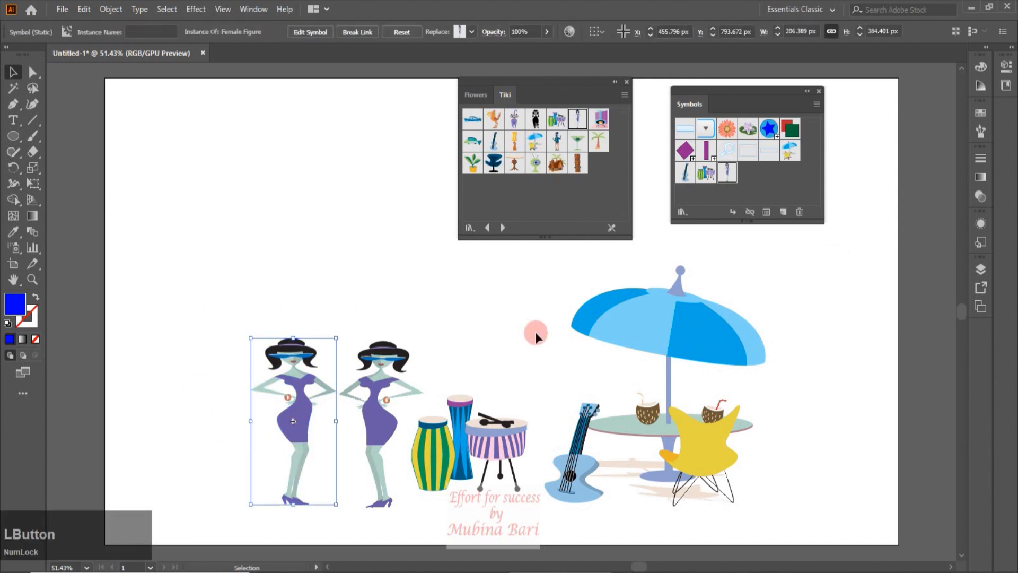
pyautogui.click(750, 212)
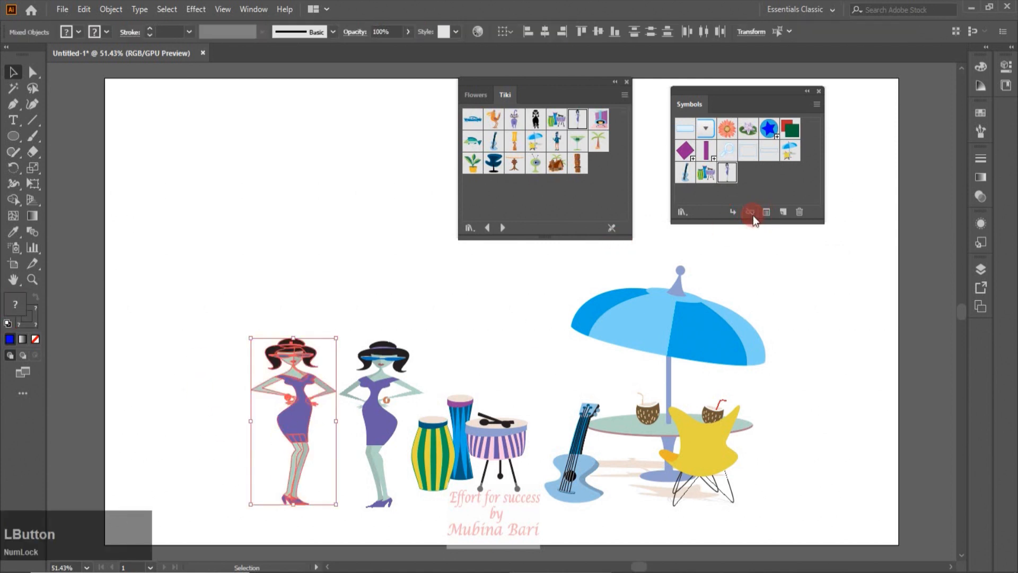
pyautogui.click(350, 186)
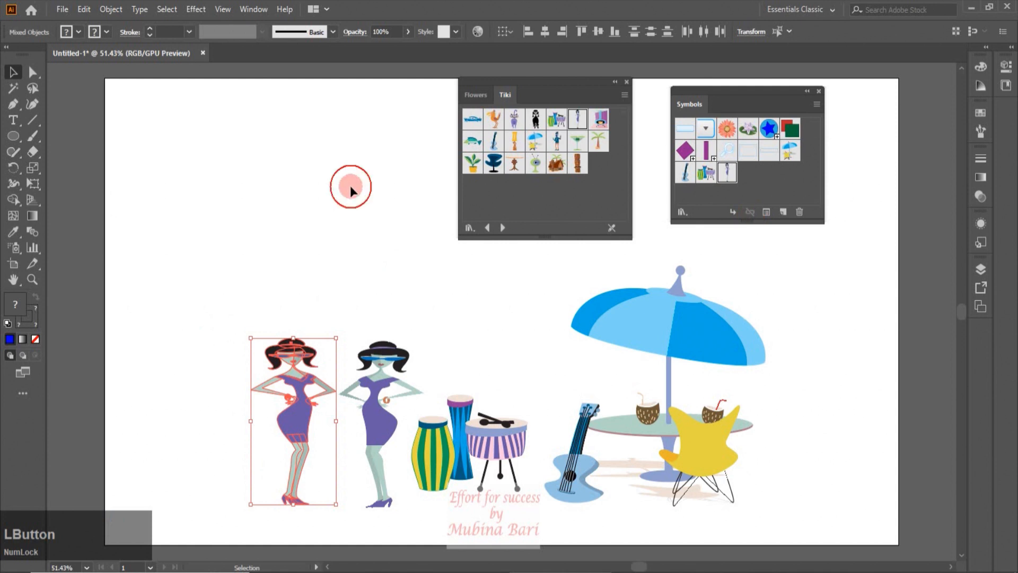
# - Select all the artwork of the unlinked female figure on the far left
pyautogui.click(299, 410)
pyautogui.click(310, 265)
pyautogui.moveTo(237, 306); pyautogui.dragTo(338, 521)
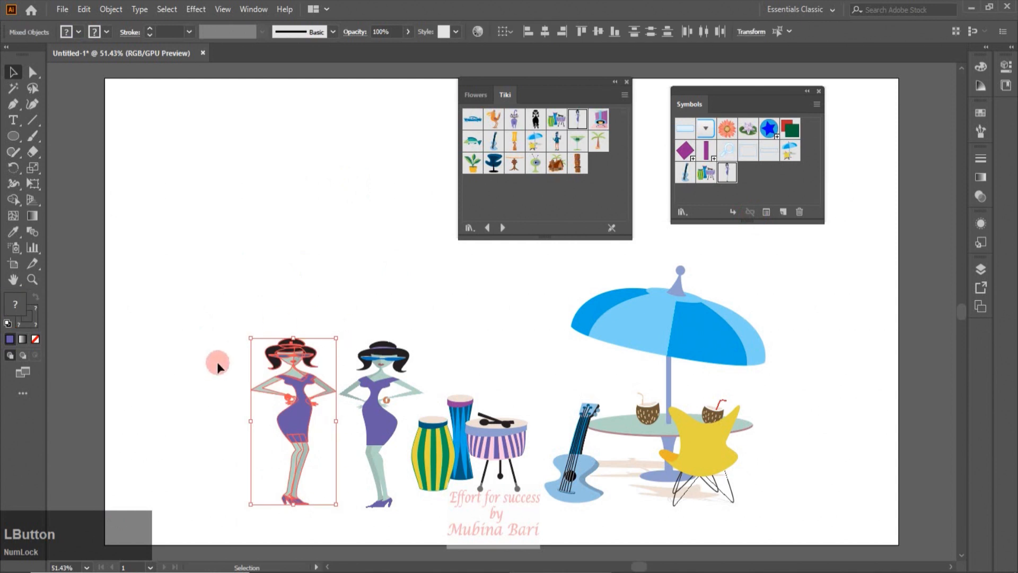
# - Save the selected artwork of the leftmost female figure as a new dynamic Movie Clip symbol
pyautogui.click(785, 212)
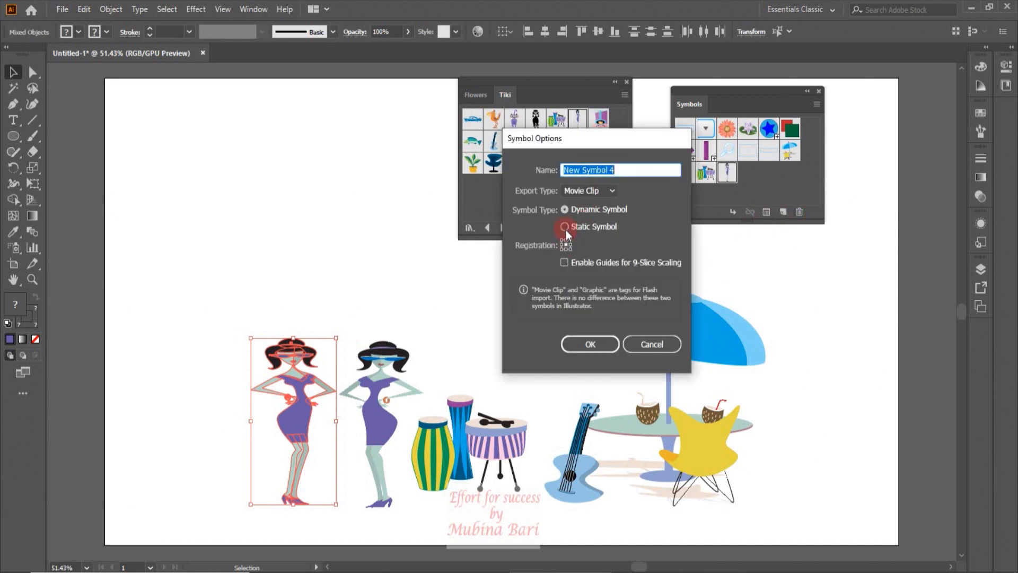
pyautogui.click(600, 344)
pyautogui.click(748, 185)
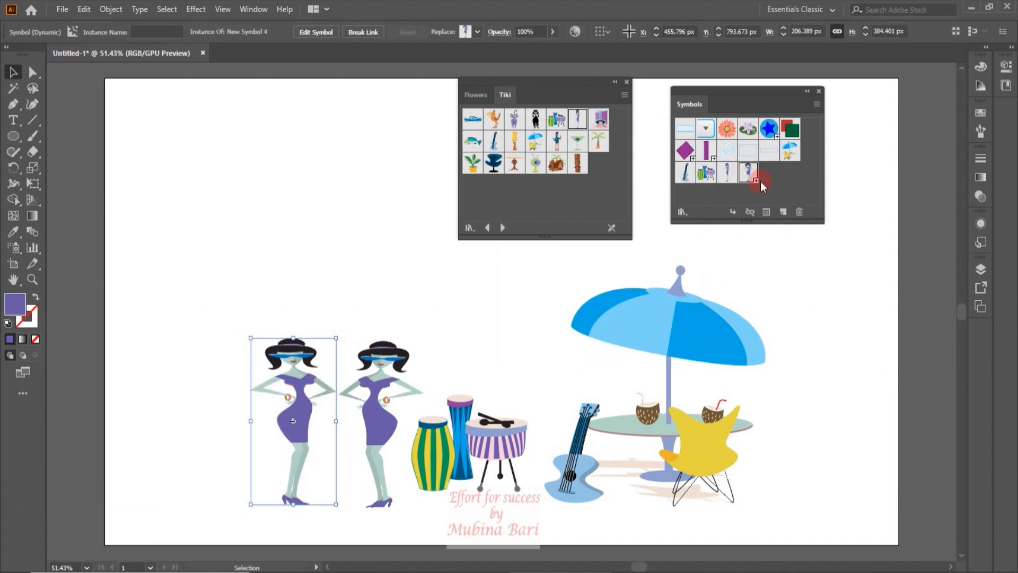
pyautogui.click(315, 182)
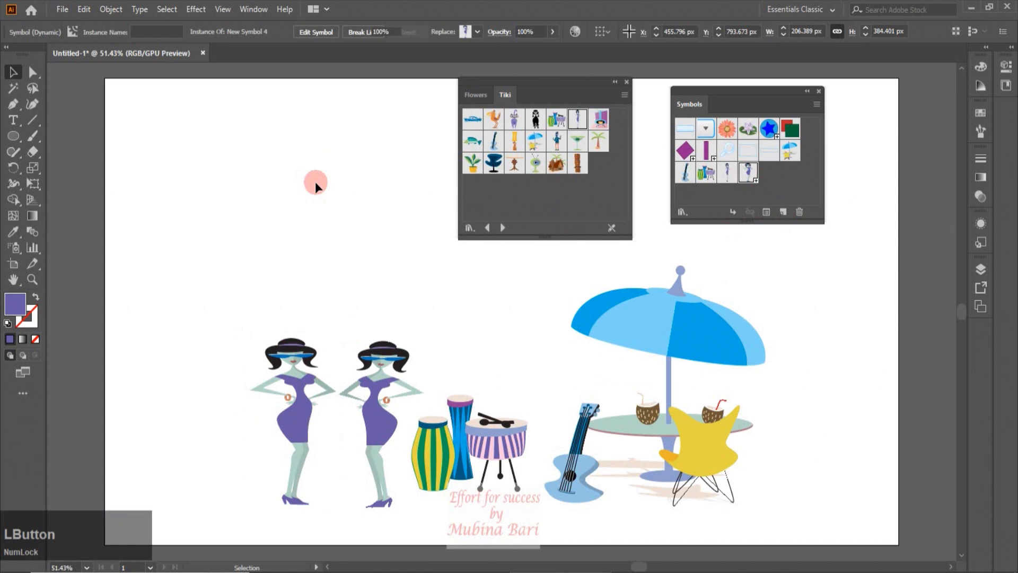
pyautogui.click(307, 415)
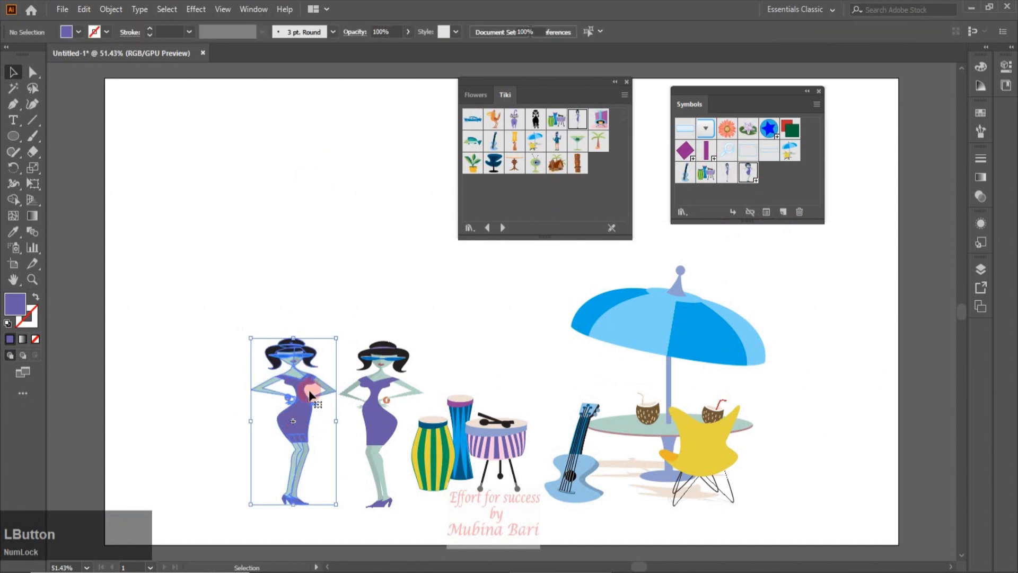
pyautogui.click(366, 239)
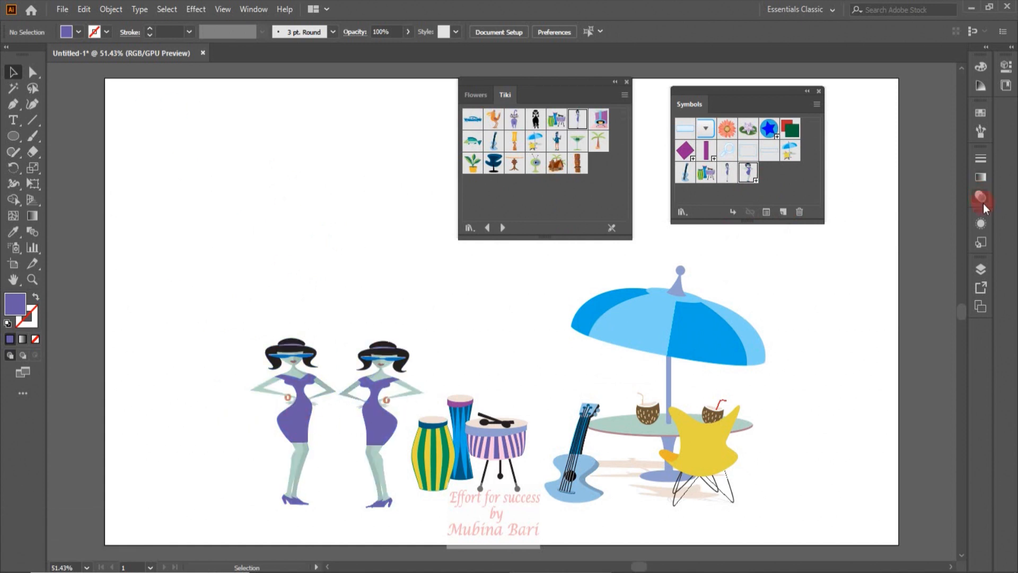
# - Load the Vonster Pattern Styles library and add its gold-and-black and red-and-black swirl patterns to the document's graphic styles
pyautogui.click(980, 225)
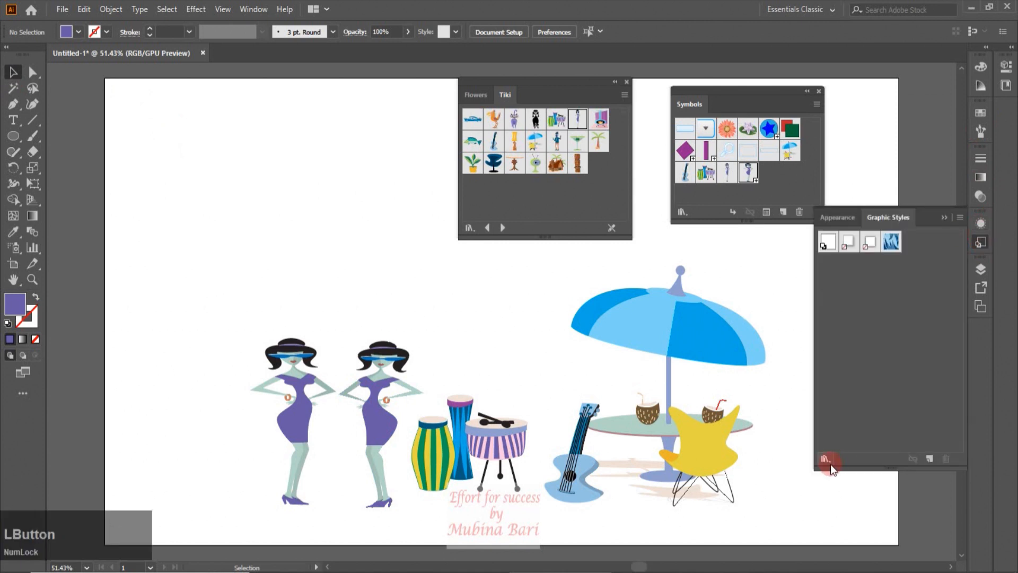
pyautogui.click(830, 463)
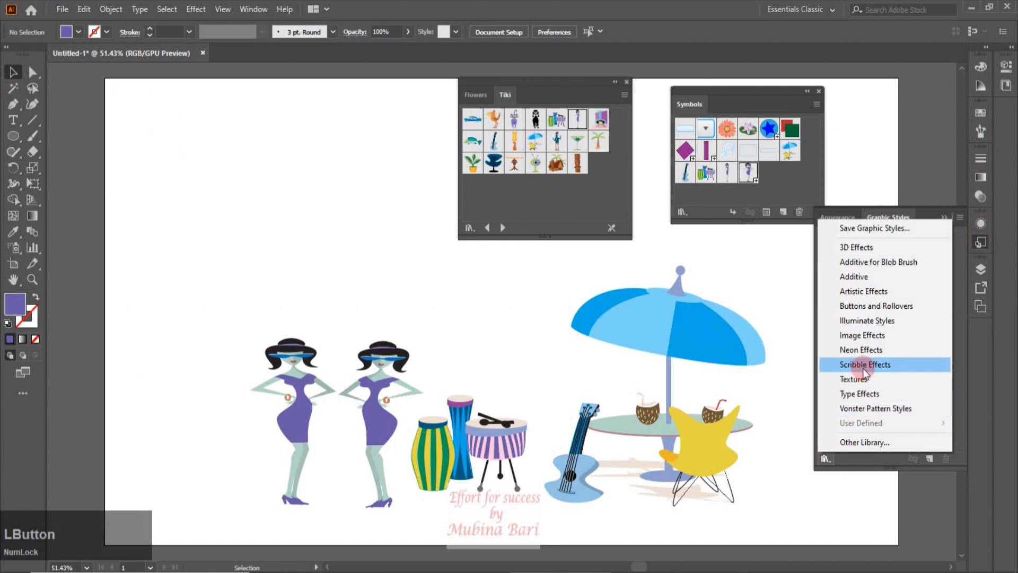
pyautogui.click(862, 335)
pyautogui.click(480, 338)
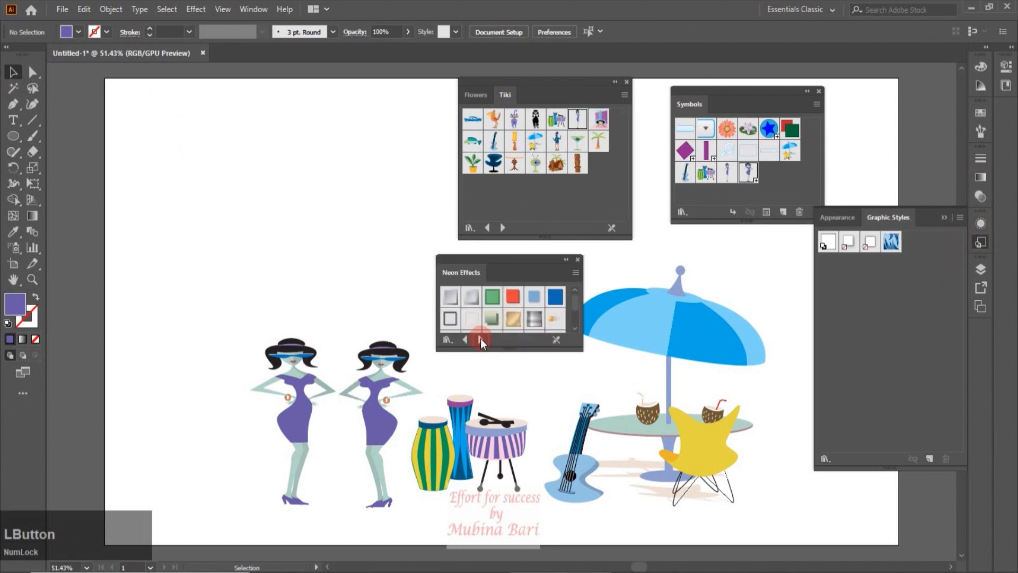
pyautogui.click(449, 348)
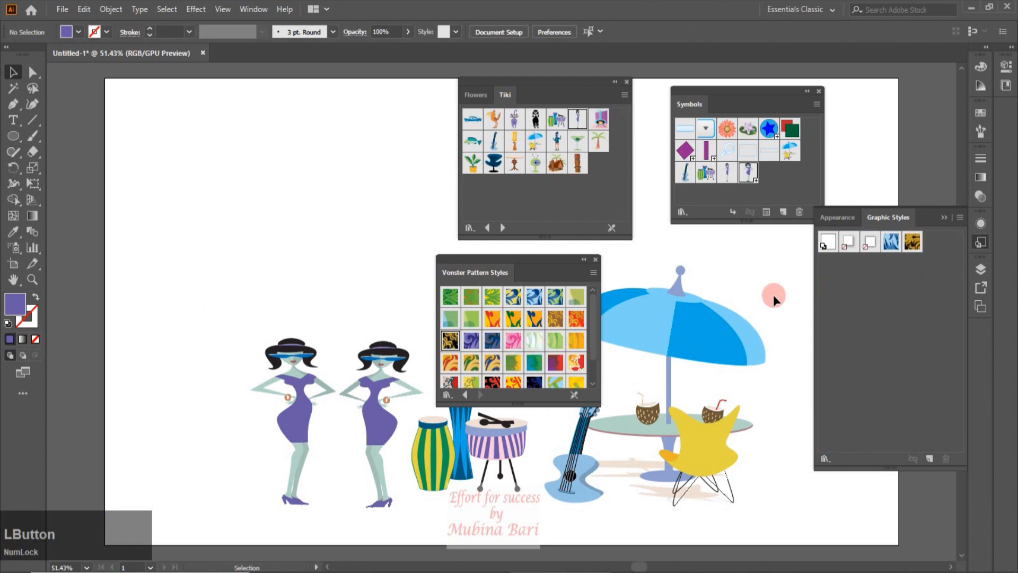
pyautogui.click(494, 383)
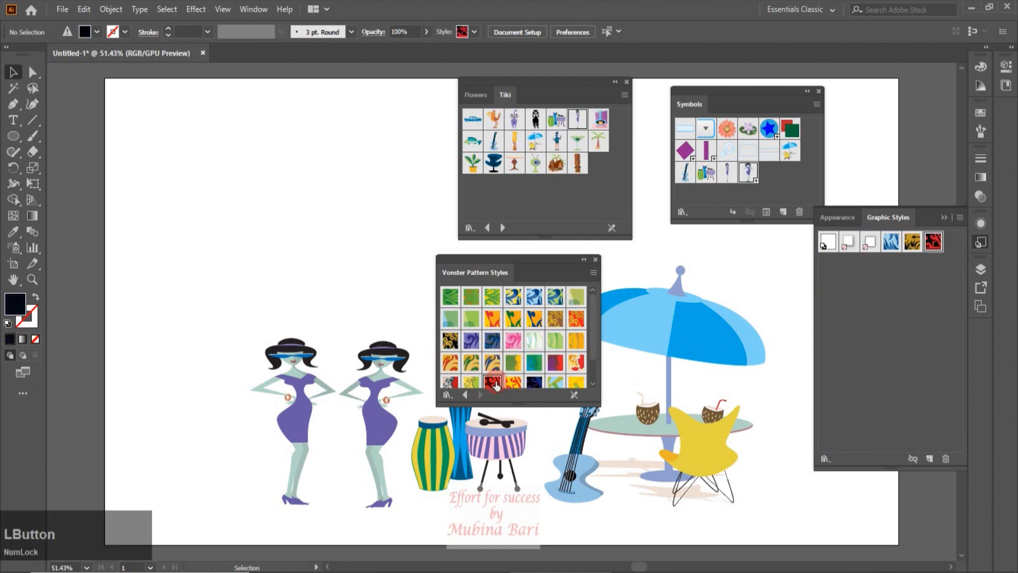
pyautogui.click(537, 382)
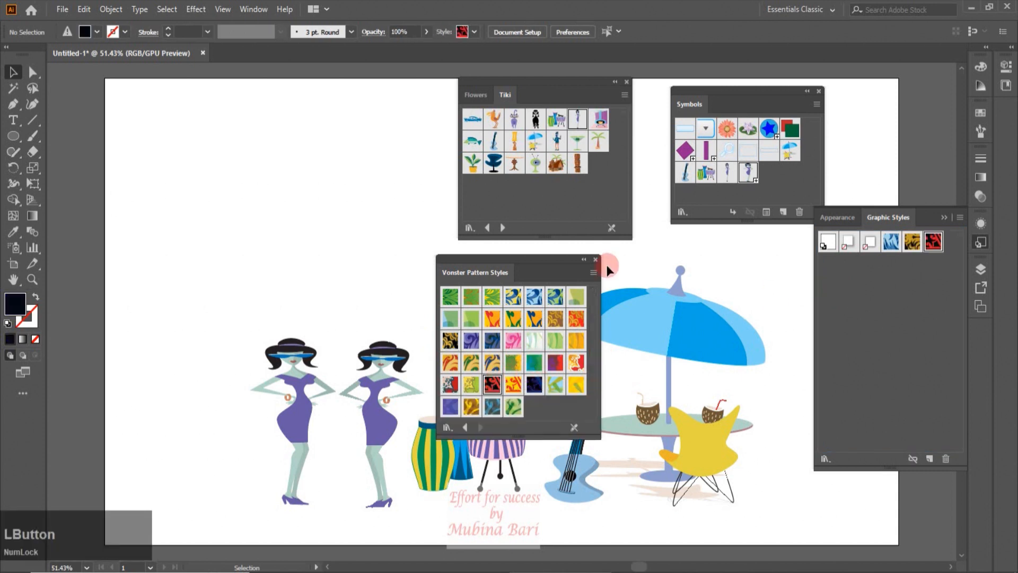
pyautogui.click(595, 260)
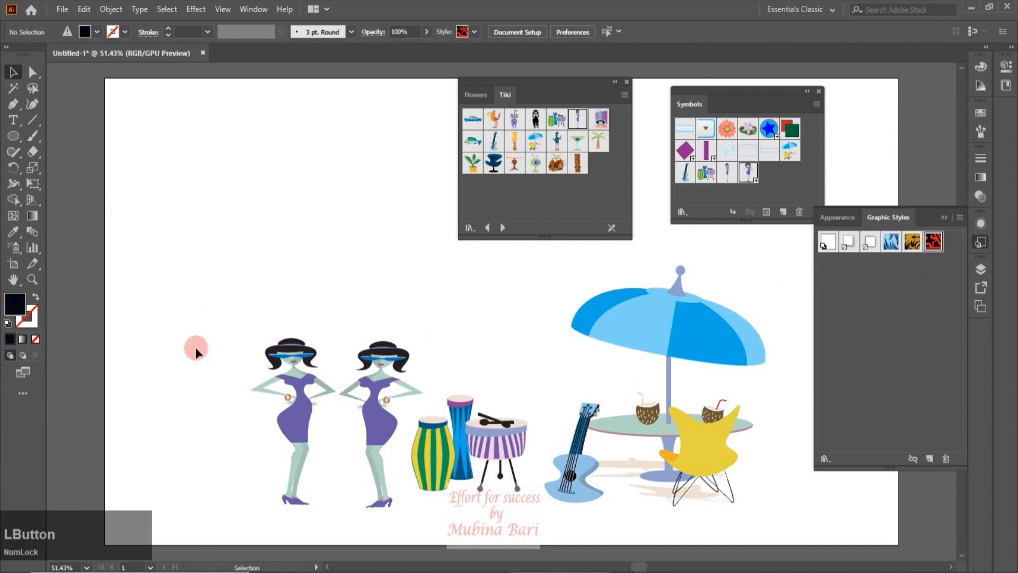
# - Apply the red-and-black pattern graphic style to only the dress inside the leftmost figure's dynamic symbol
pyautogui.click(33, 72)
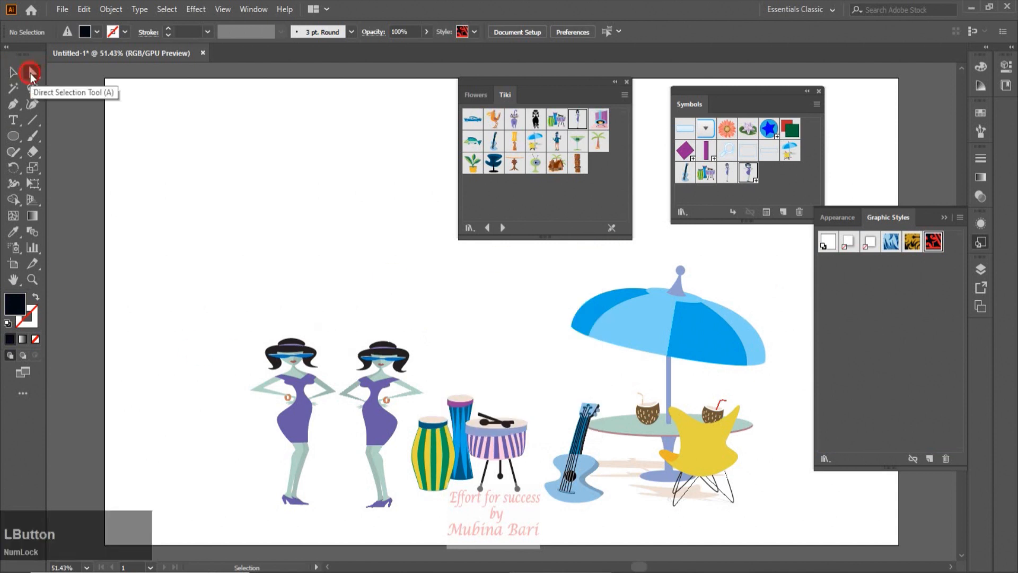
pyautogui.click(130, 451)
pyautogui.click(302, 438)
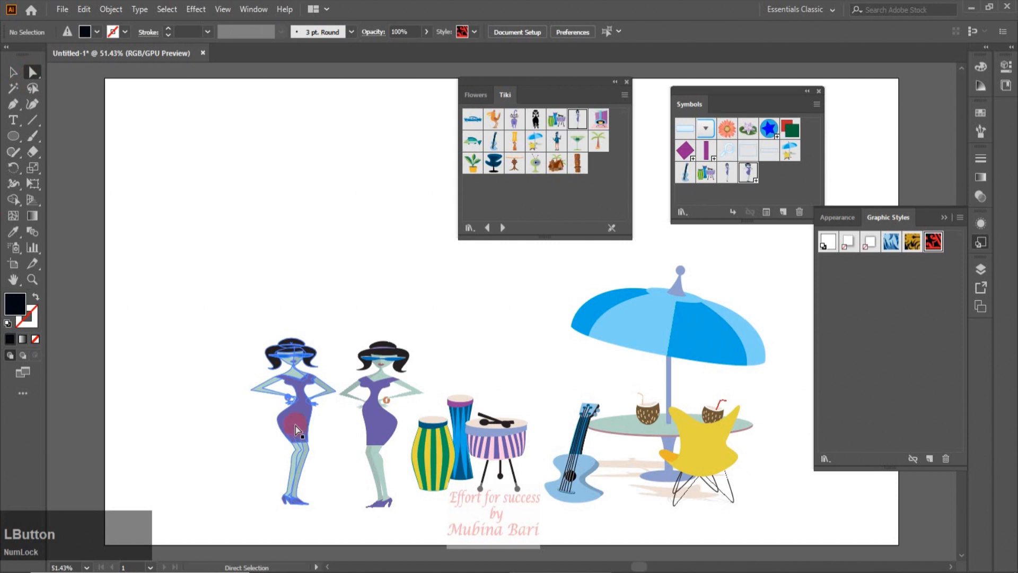
pyautogui.click(295, 425)
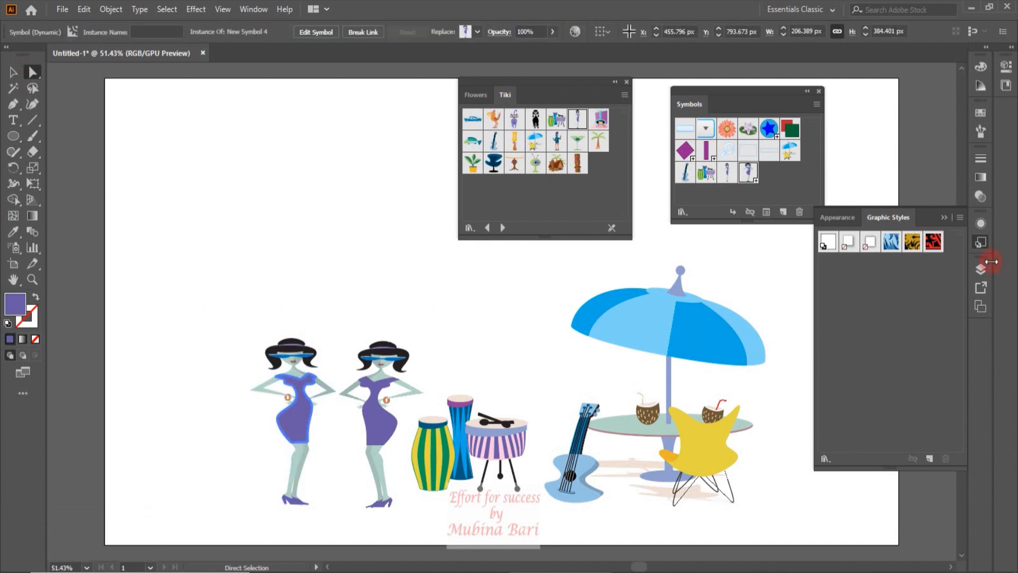
pyautogui.click(936, 243)
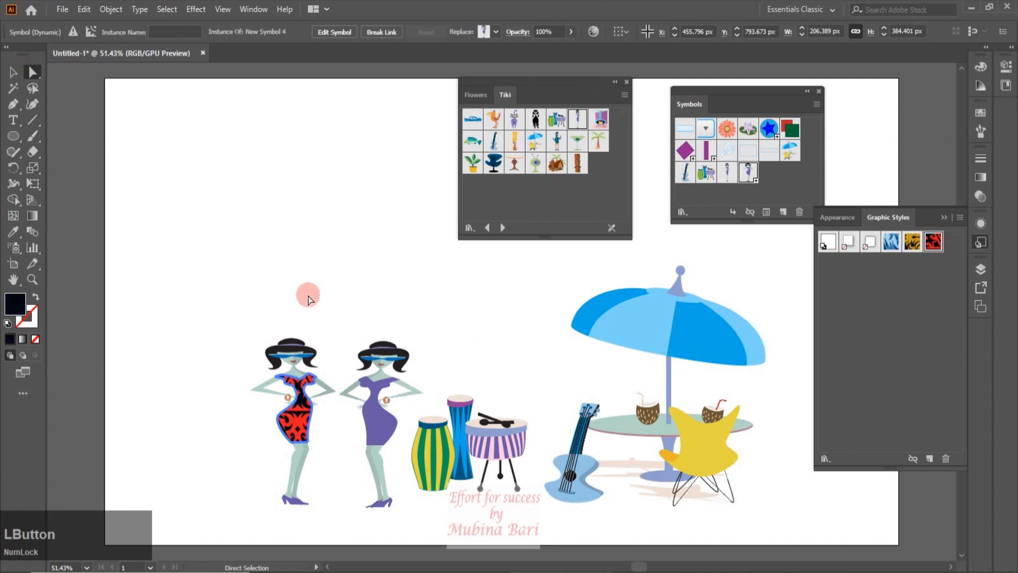
pyautogui.click(283, 248)
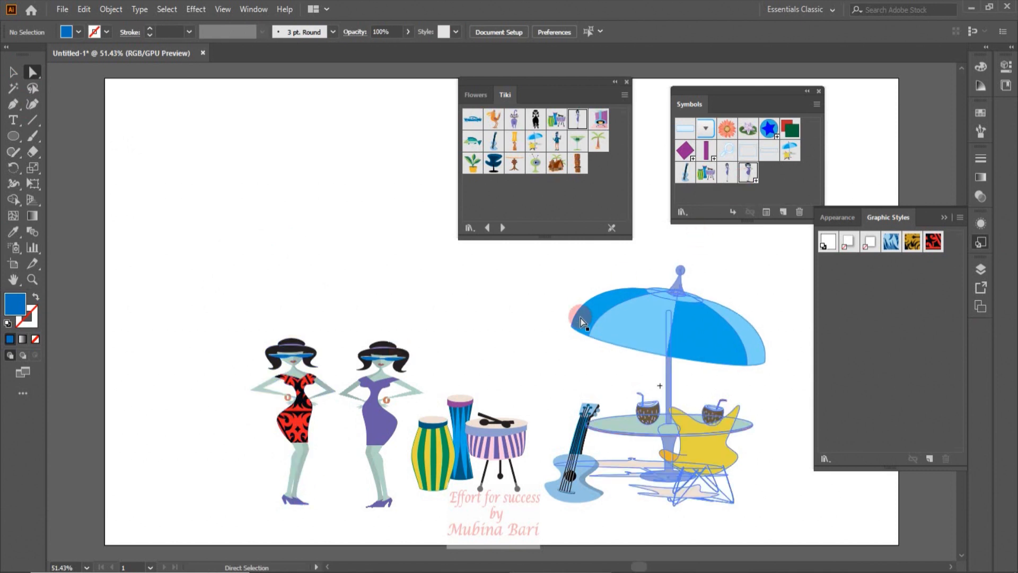
# - Break the symbol link of the female figure next to the drums
pyautogui.click(374, 428)
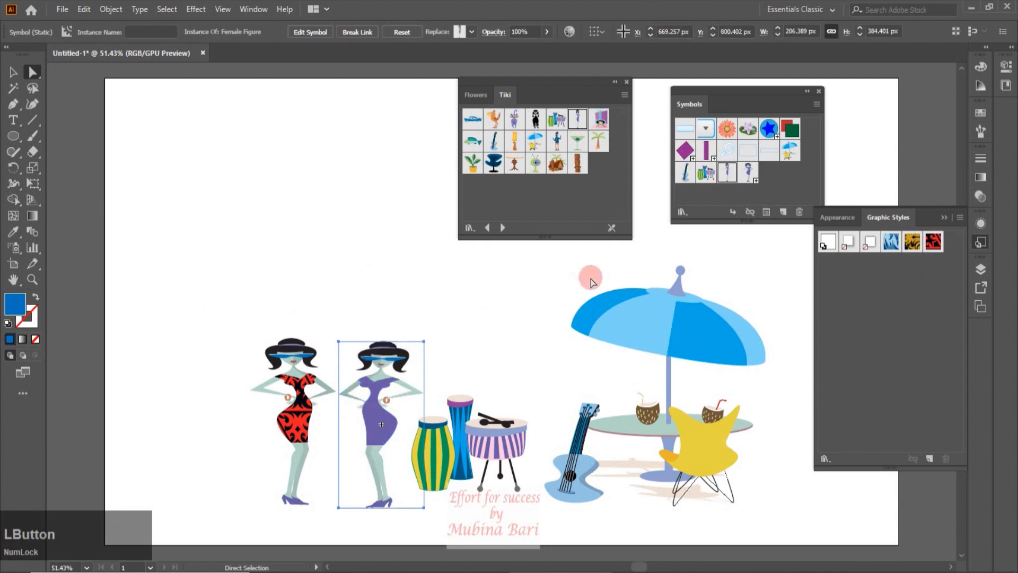
pyautogui.click(750, 209)
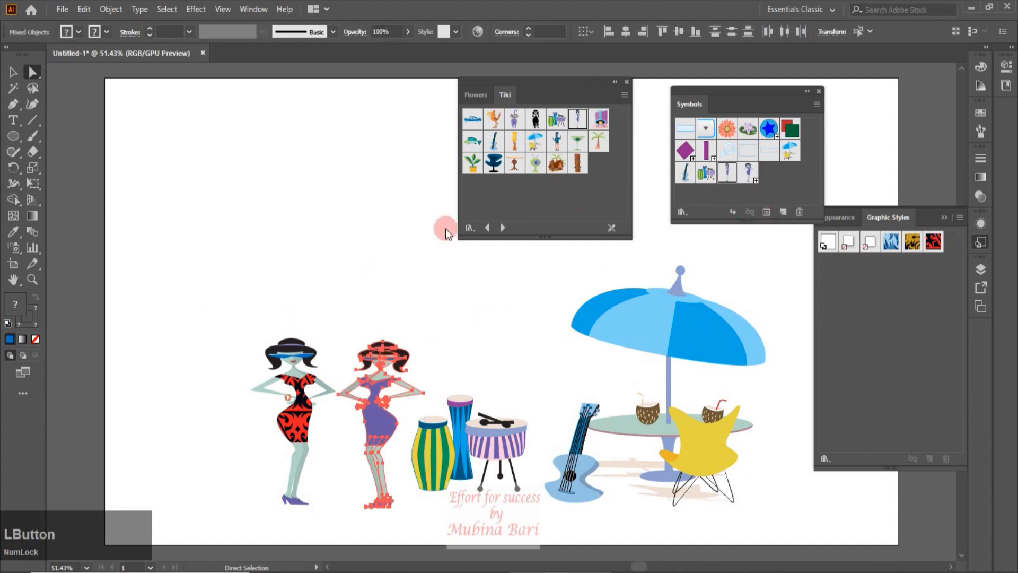
pyautogui.click(332, 238)
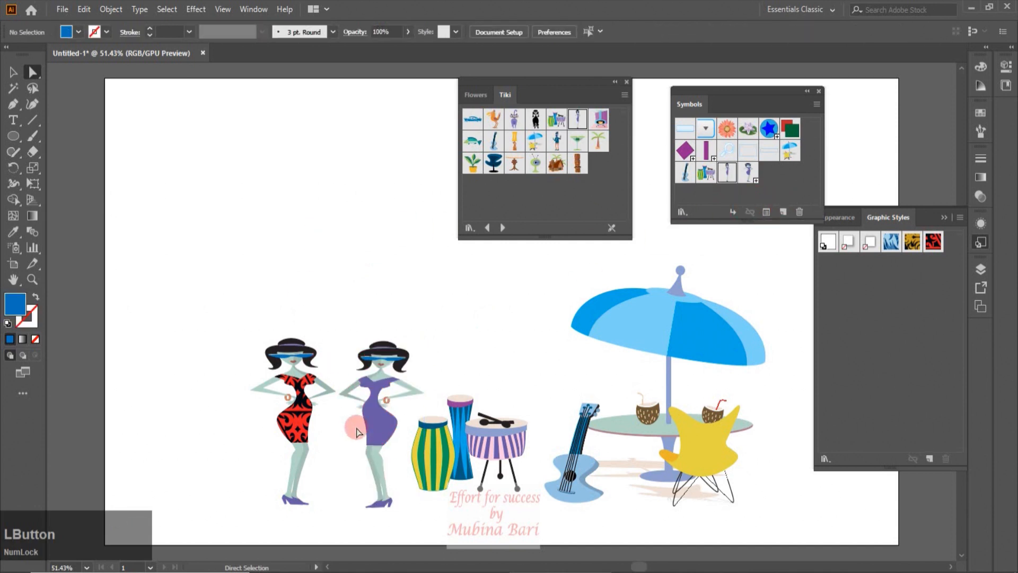
# - Apply the gold-and-black pattern graphic style to the dress of the figure beside the drums
pyautogui.click(378, 424)
pyautogui.moveTo(378, 422); pyautogui.dragTo(855, 289)
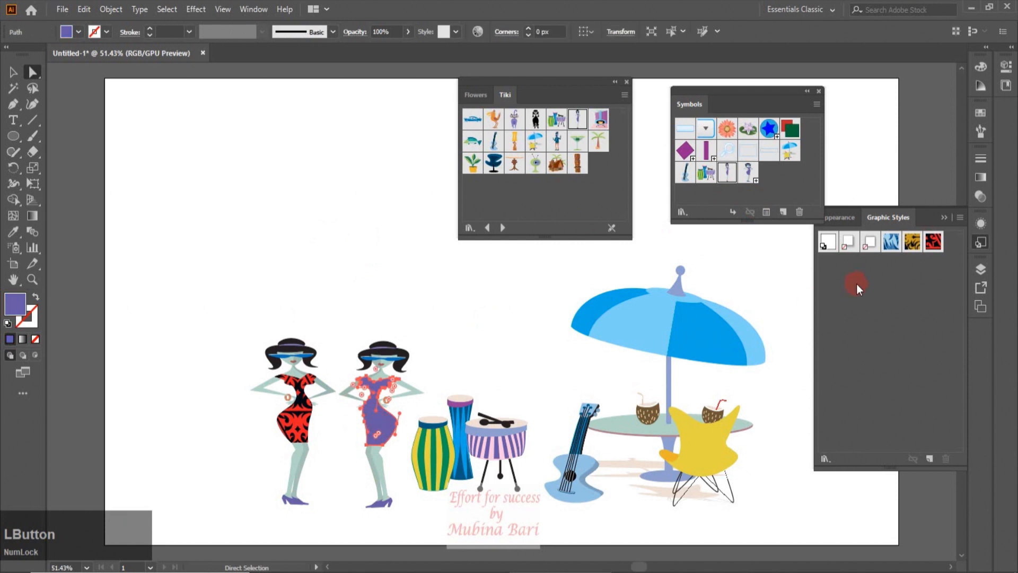
pyautogui.click(912, 243)
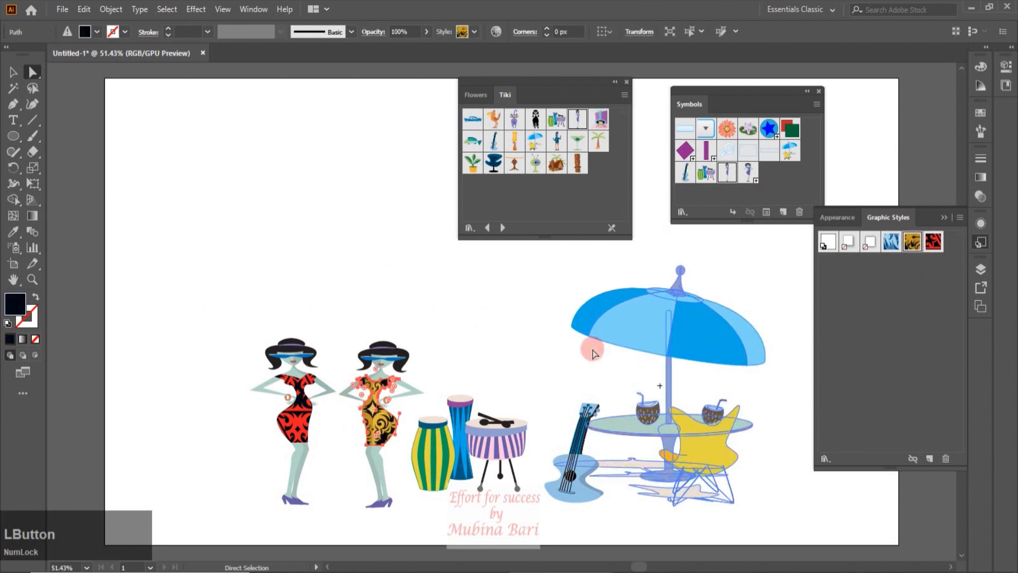
pyautogui.click(442, 326)
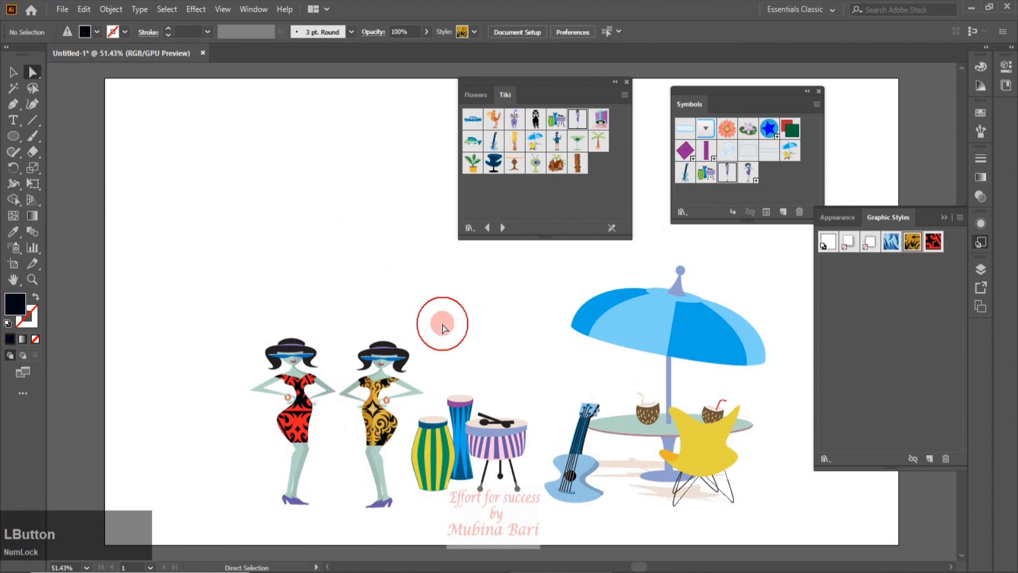
# - Reshape the hip curve on the drum side of the gold dress by moving its anchor points
pyautogui.click(389, 427)
pyautogui.moveTo(392, 430); pyautogui.dragTo(399, 429)
pyautogui.click(223, 260)
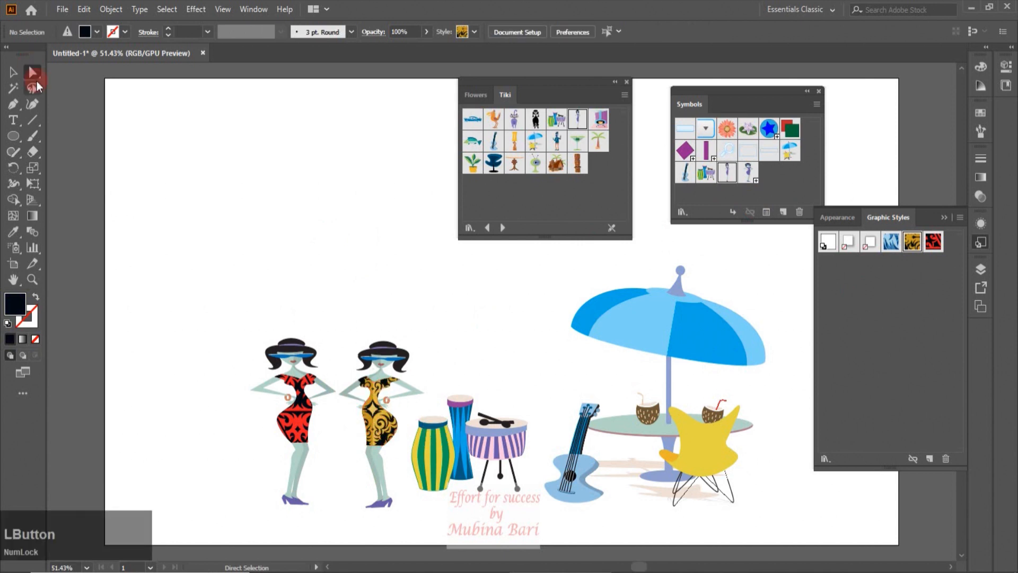
pyautogui.moveTo(398, 430); pyautogui.dragTo(395, 434)
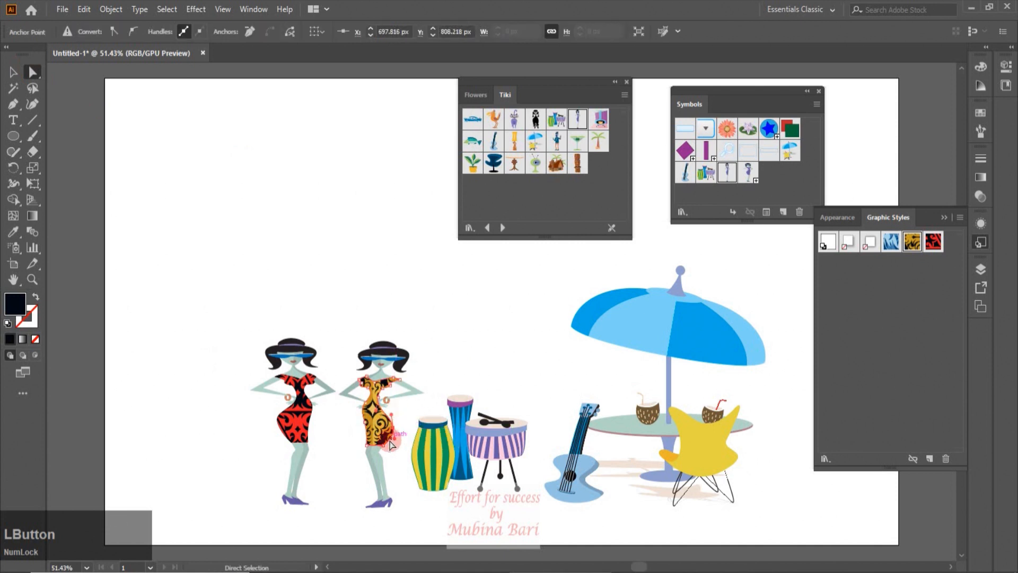
pyautogui.click(467, 339)
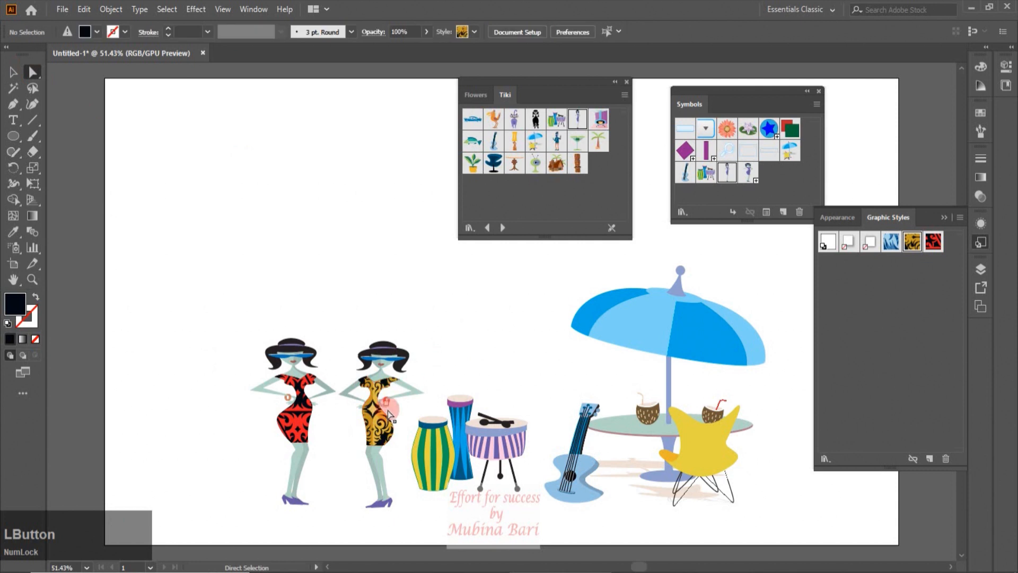
pyautogui.click(416, 378)
pyautogui.click(455, 334)
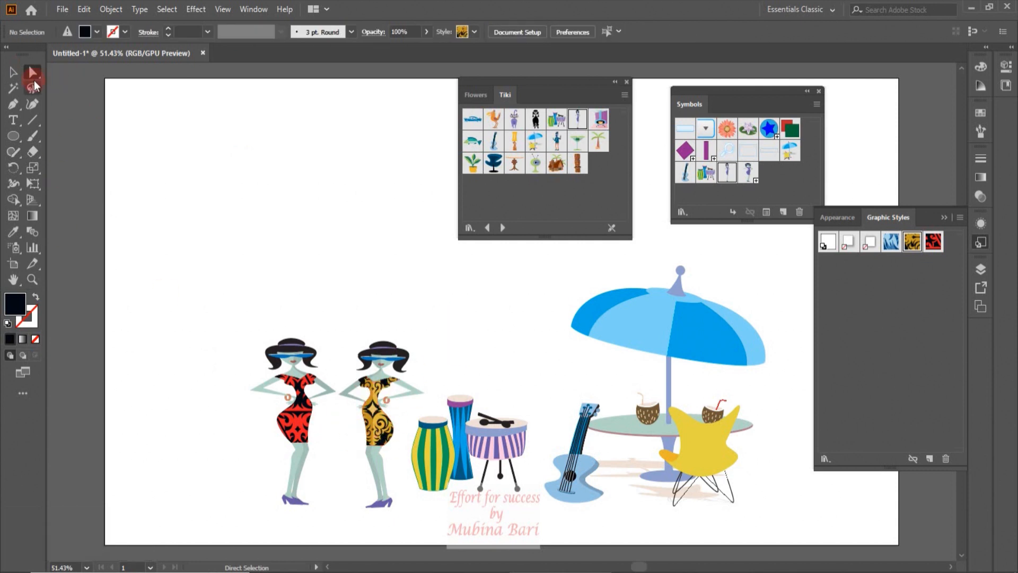
# - Flare the gold dress's skirt by pulling the hem's corner anchor points outward
pyautogui.click(33, 76)
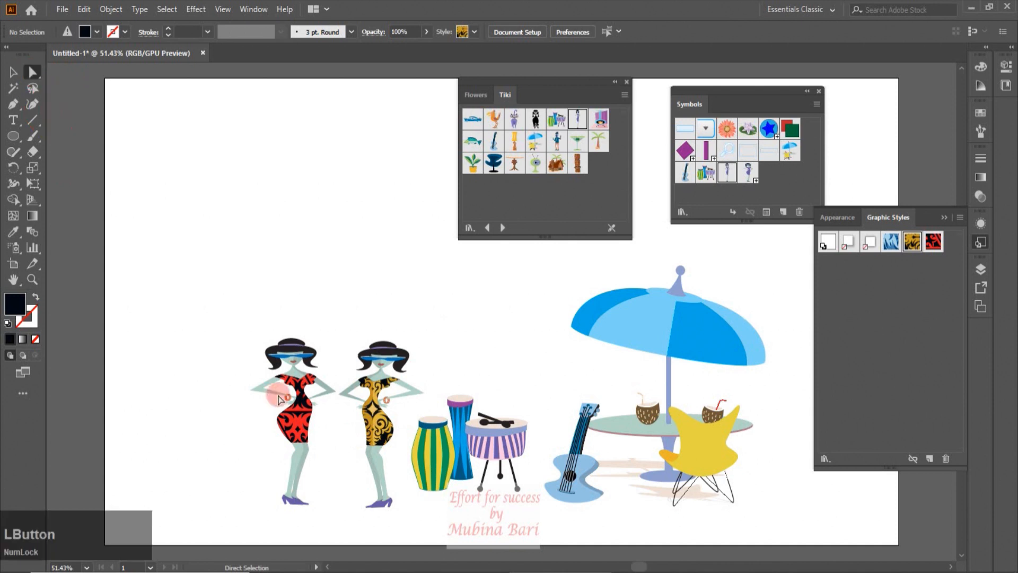
pyautogui.click(384, 452)
pyautogui.moveTo(384, 450); pyautogui.dragTo(351, 448)
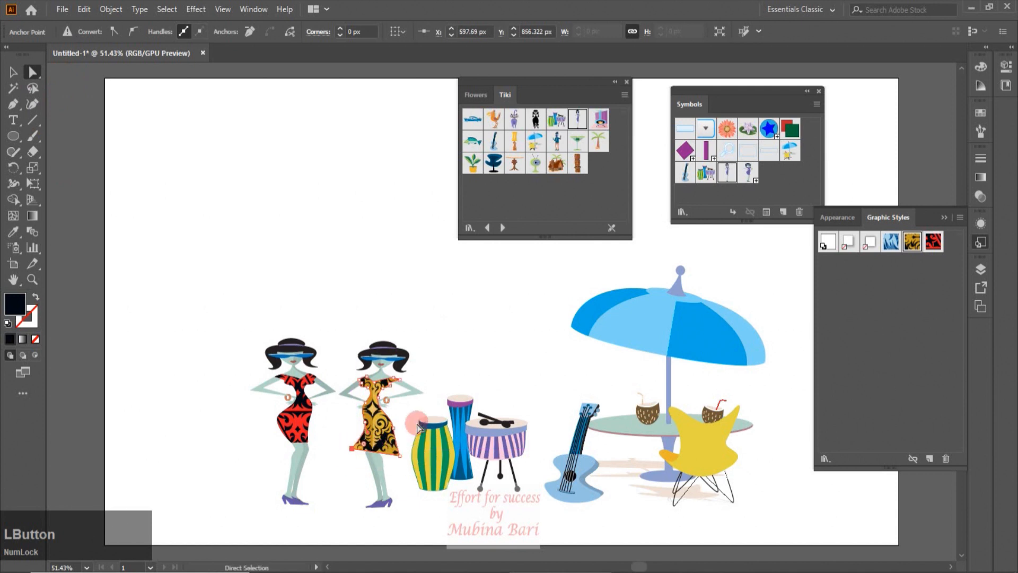
pyautogui.click(452, 326)
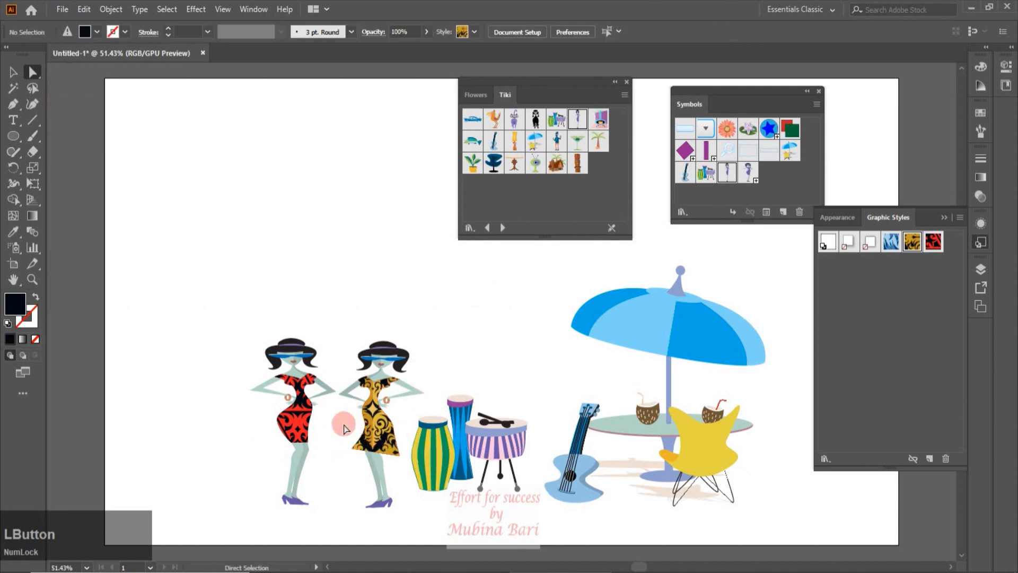
# - Change the fill of the gold-dressed figure's purple shoe to near-black #020202
pyautogui.click(391, 497)
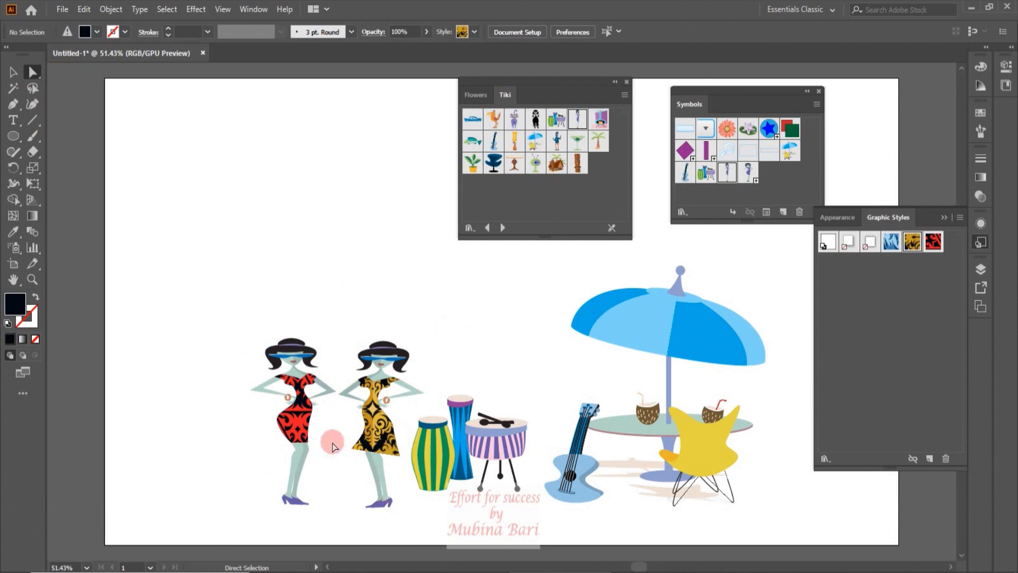
pyautogui.moveTo(378, 505); pyautogui.dragTo(376, 508)
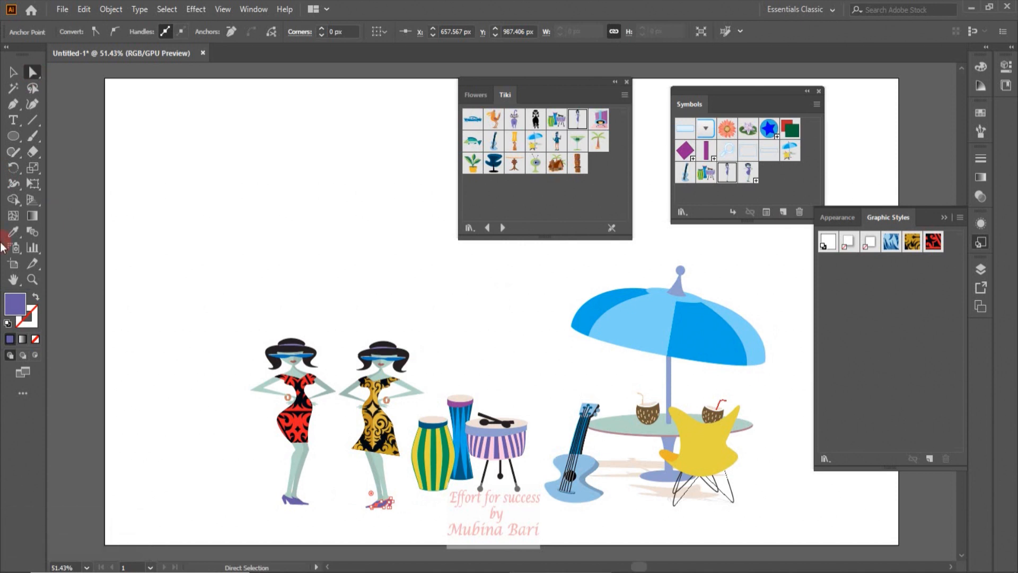
pyautogui.doubleClick(22, 311)
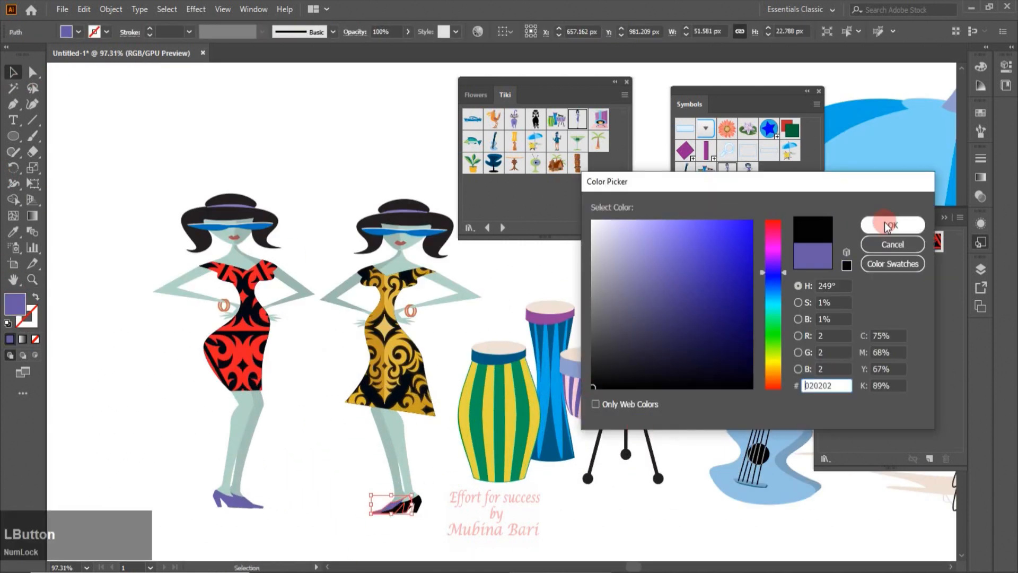
pyautogui.click(291, 168)
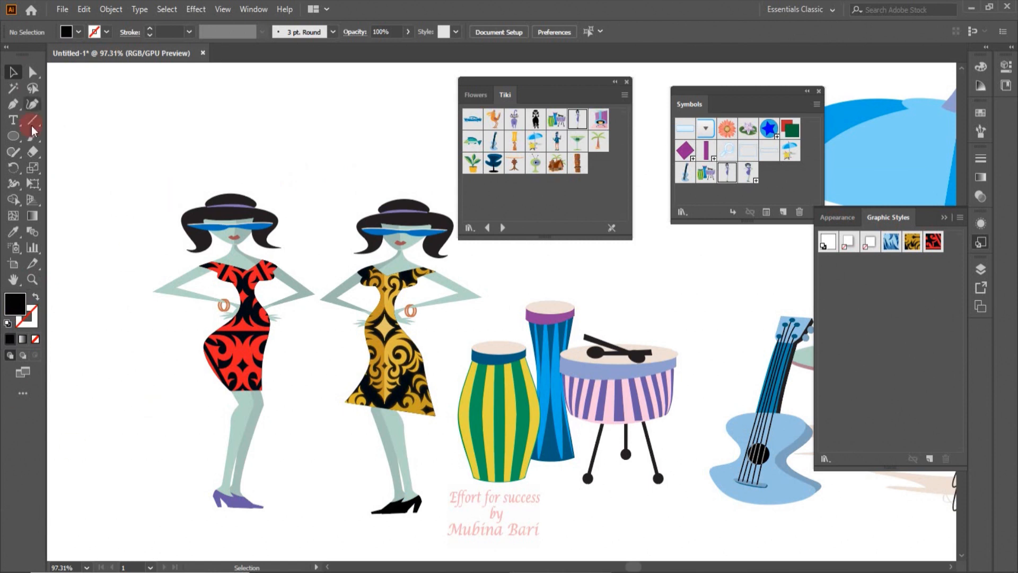
pyautogui.click(421, 237)
pyautogui.keyDown('shift'); pyautogui.click(442, 236); pyautogui.keyUp('shift')
pyautogui.moveTo(430, 233); pyautogui.dragTo(501, 249)
pyautogui.hotkey('ctrl', 'z')
pyautogui.hotkey('ctrl', 'z')
# - Select the parts of the gold-dressed figure's sunglasses together and narrow them to about the width of the face
pyautogui.click(339, 289)
pyautogui.press('z')
pyautogui.click(12, 72)
pyautogui.click(530, 287)
pyautogui.keyDown('shift'); pyautogui.click(532, 292); pyautogui.keyUp('shift')
pyautogui.moveTo(545, 296); pyautogui.dragTo(469, 295)
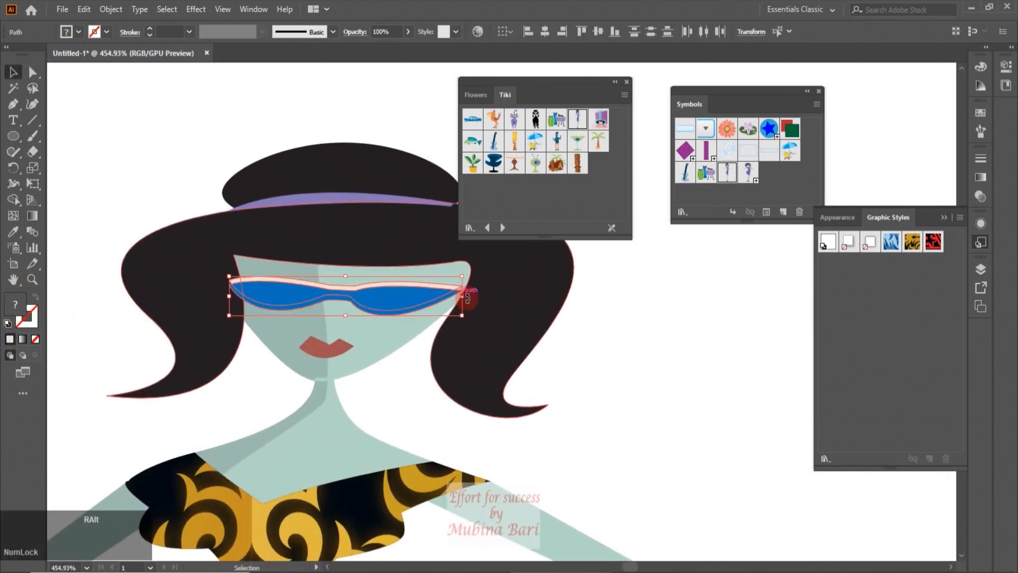
# - Change the fill of the blue sunglass lenses on the gold-dressed figure to dark gray
pyautogui.click(256, 288)
pyautogui.click(78, 32)
pyautogui.click(42, 104)
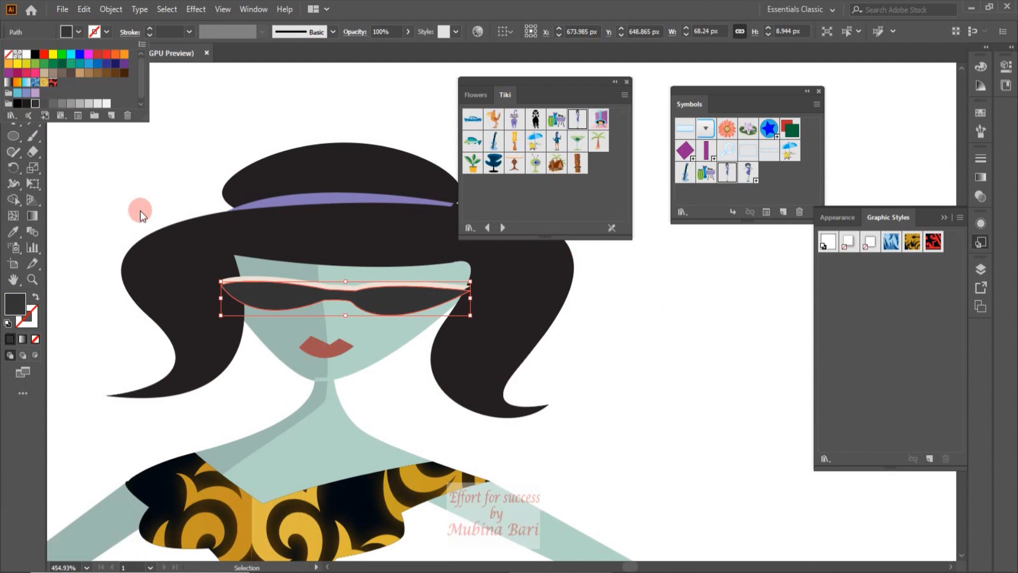
# - Recolor the purple hat band of the figure in the red dress to red
pyautogui.click(86, 567)
pyautogui.click(106, 552)
pyautogui.moveTo(322, 330); pyautogui.dragTo(298, 515)
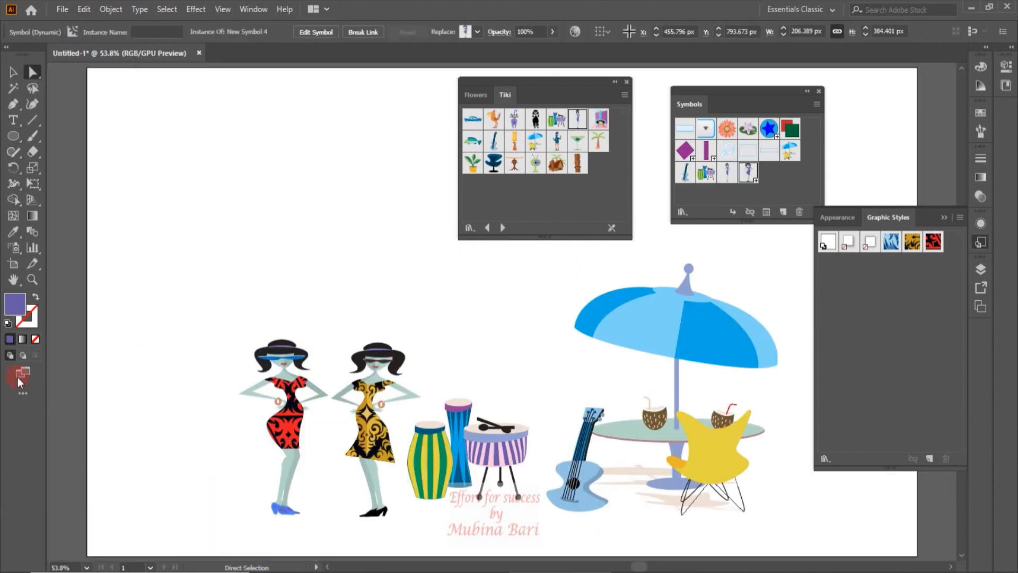
pyautogui.doubleClick(15, 308)
pyautogui.click(773, 223)
pyautogui.click(734, 222)
pyautogui.click(893, 225)
# - Change the fill of the red-dressed figure's blue shoes to bright red
pyautogui.click(285, 513)
pyautogui.click(297, 510)
pyautogui.doubleClick(15, 306)
pyautogui.click(772, 221)
pyautogui.click(749, 225)
pyautogui.click(896, 225)
pyautogui.click(178, 204)
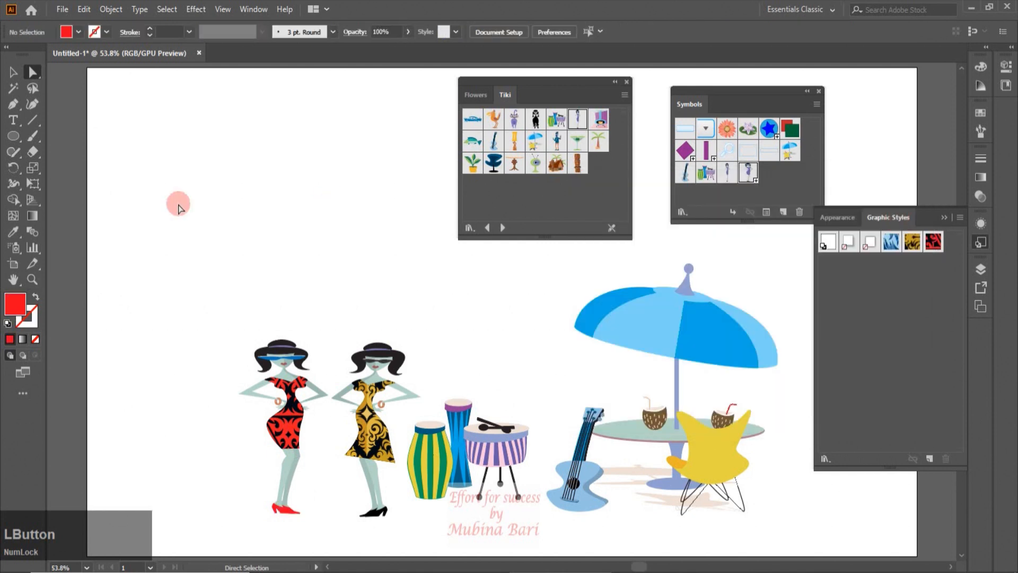
# - Close the Graphic Styles panel and the Tiki symbol library, and move the Symbols panel out to the artboard's edge
pyautogui.click(981, 243)
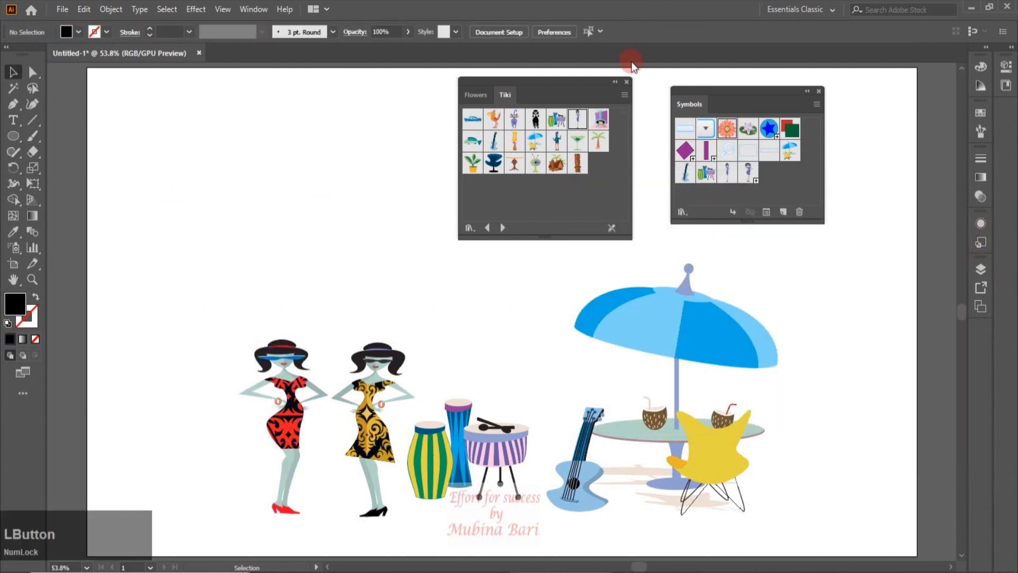
pyautogui.click(623, 85)
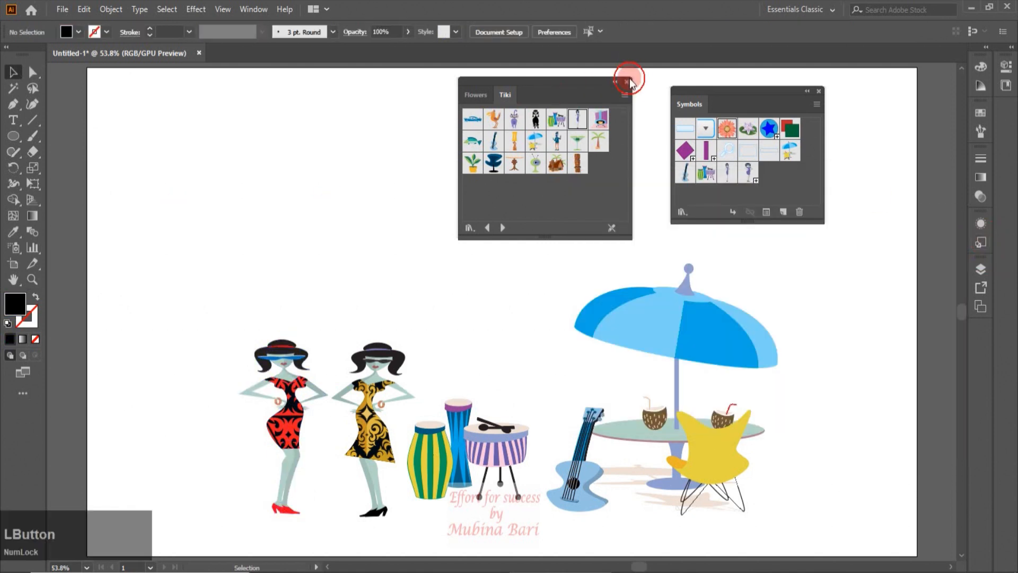
pyautogui.moveTo(734, 89); pyautogui.dragTo(874, 161)
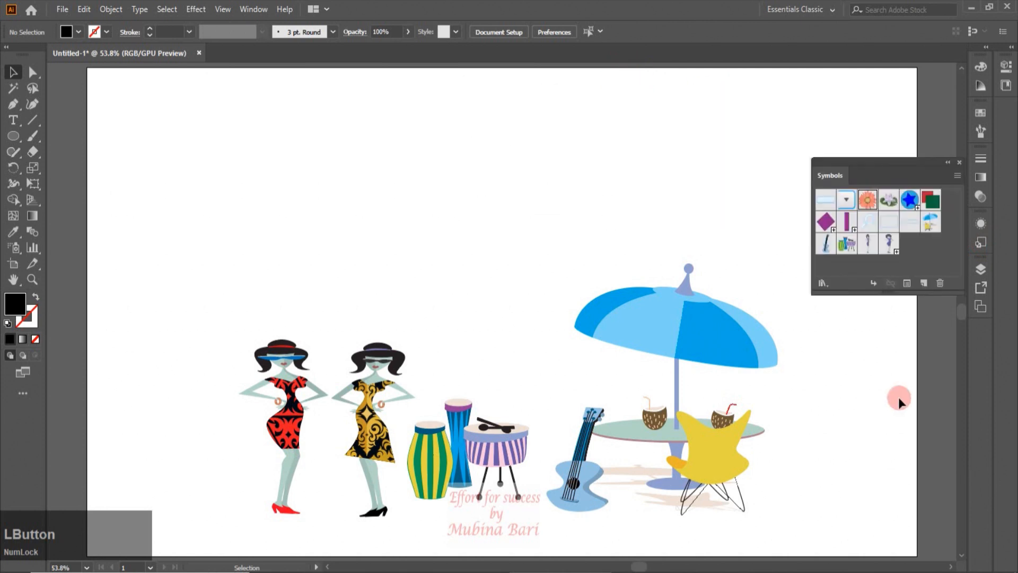